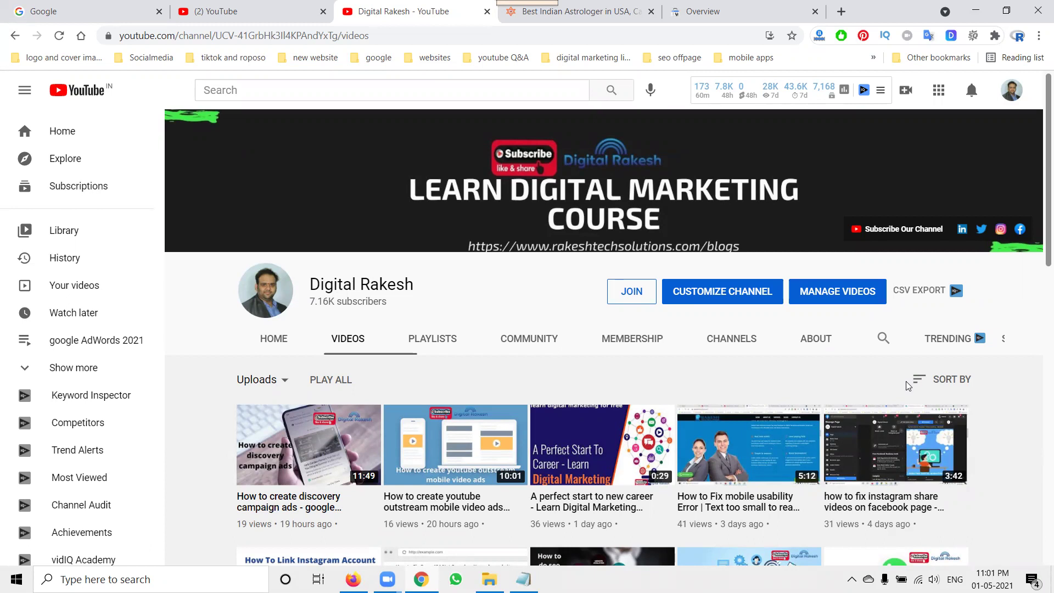
- Search Google for "astrologer in hyderabad", examine how ratings appear in the organic listings, and return to the Google home page
{"action": "left_click", "coordinate": [12, 3]}
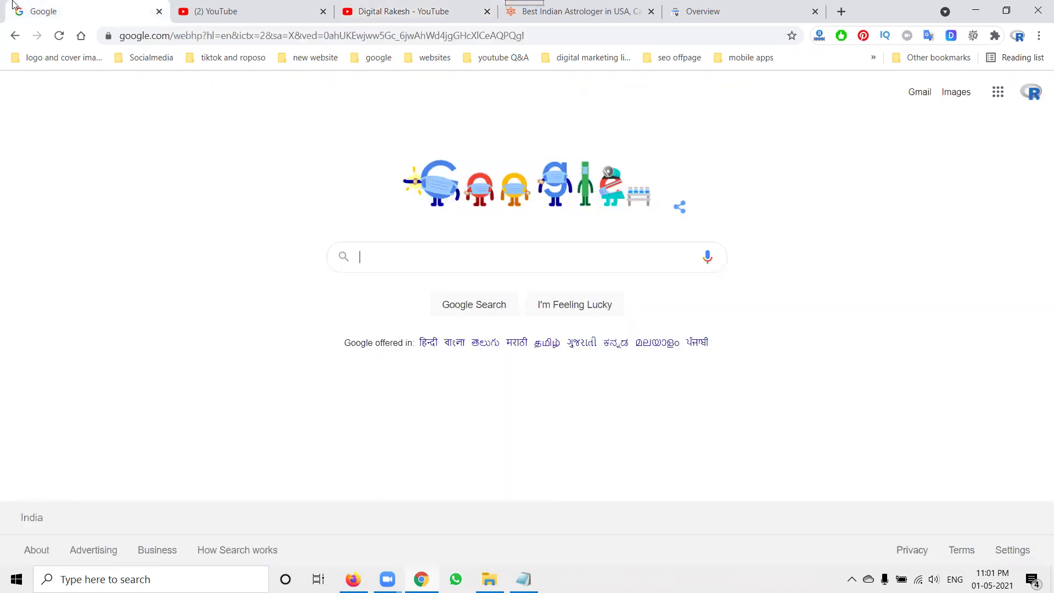
{"action": "type", "text": "astrologer in hyderabad"}
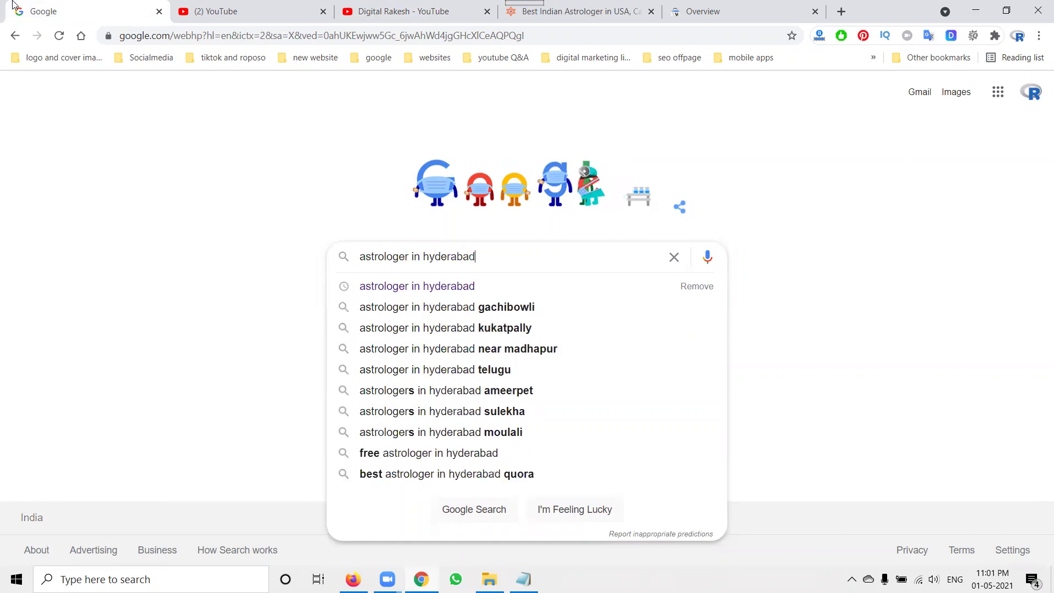
{"action": "key", "text": "Return"}
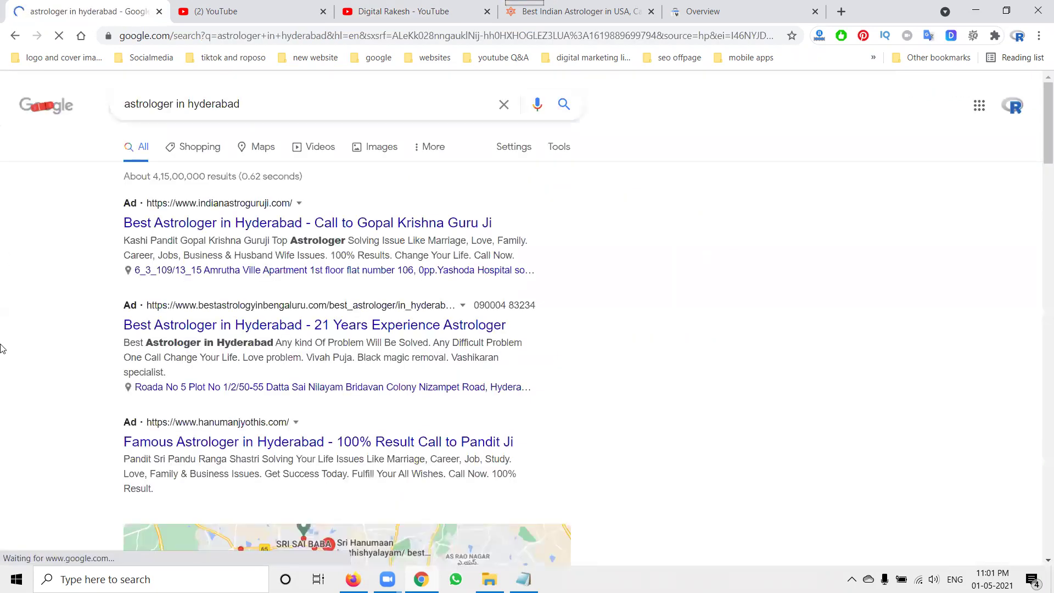
{"action": "scroll", "coordinate": [72, 240], "scroll_direction": "down", "scroll_amount": 10}
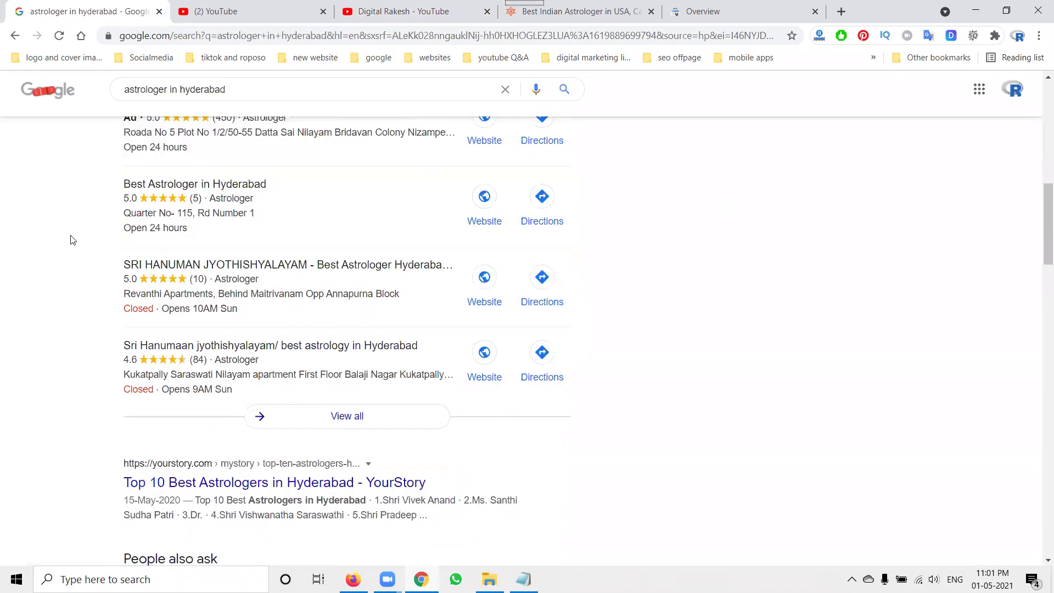
{"action": "scroll", "coordinate": [72, 240], "scroll_direction": "down", "scroll_amount": 10}
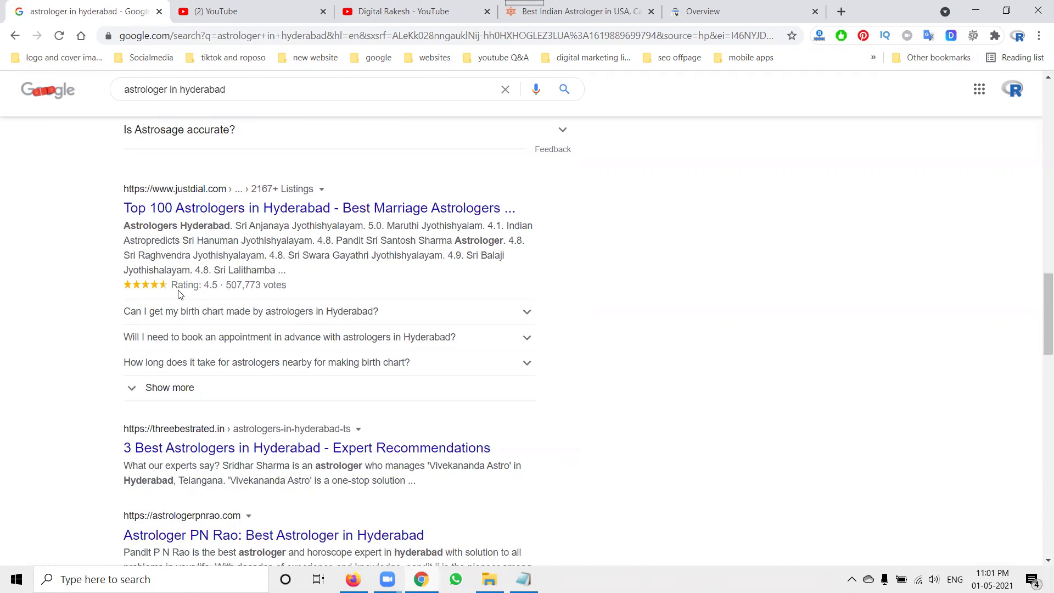
{"action": "left_click", "coordinate": [25, 91]}
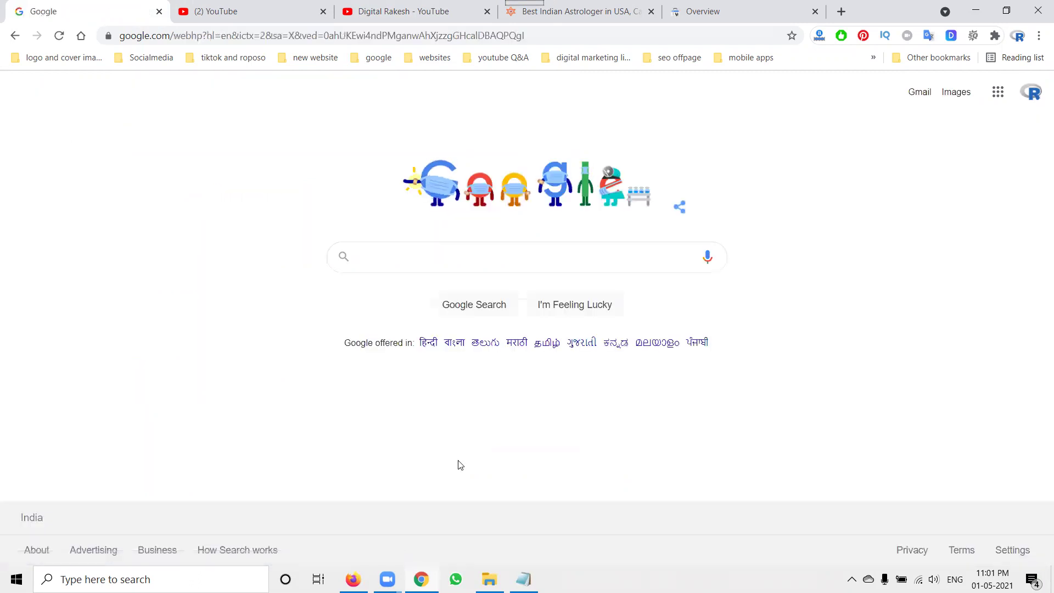
{"action": "left_click", "coordinate": [568, 7]}
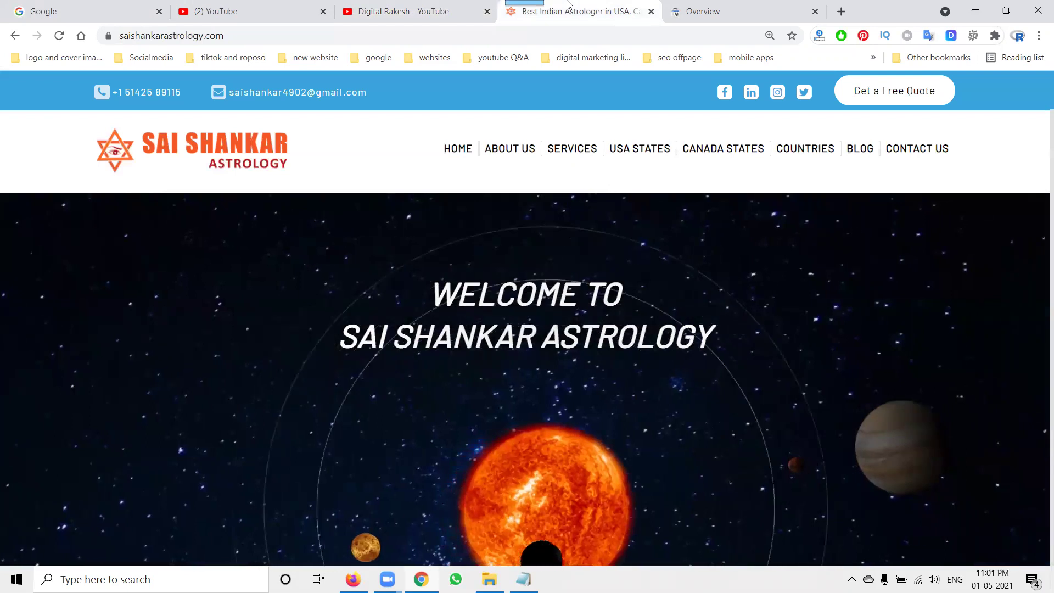
{"action": "left_click", "coordinate": [414, 13]}
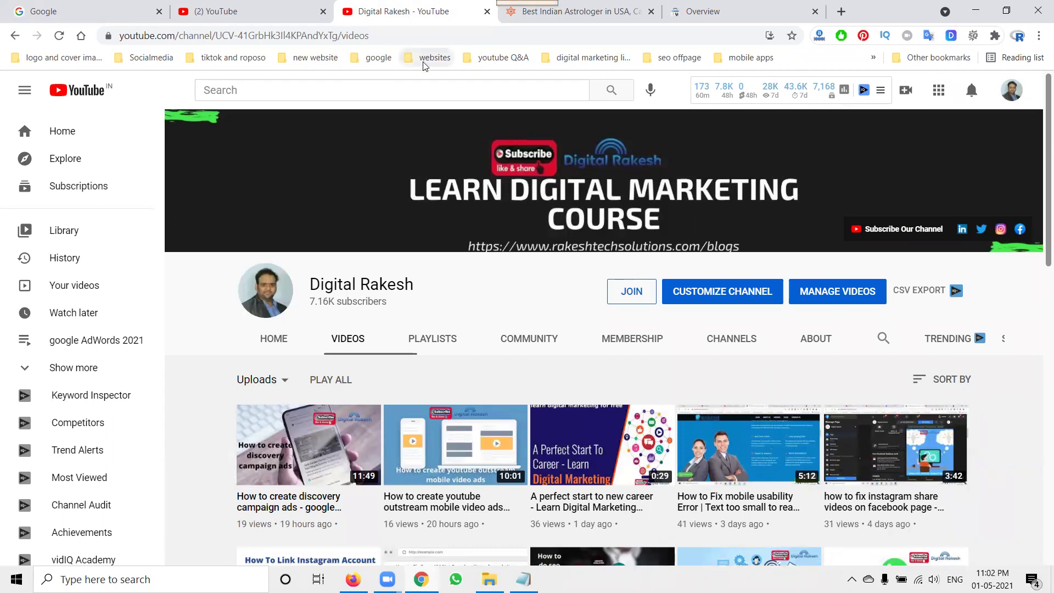
{"action": "left_click", "coordinate": [570, 11]}
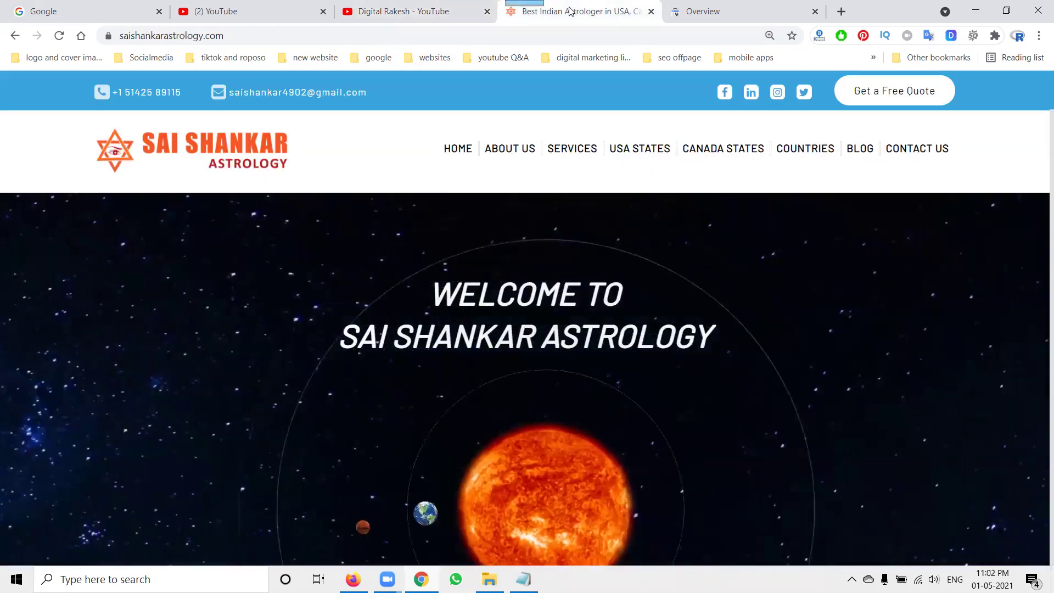
- Open Web Tools from the legacy tools of the website's Search Console property and show its Testing Tools list
{"action": "left_click", "coordinate": [691, 8]}
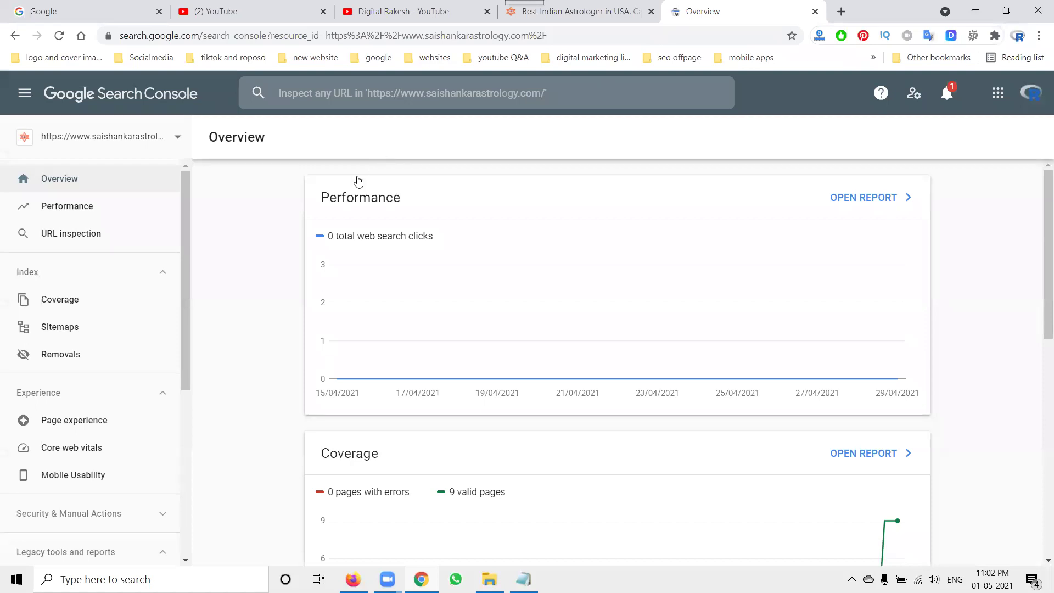
{"action": "scroll", "coordinate": [63, 277], "scroll_direction": "down", "scroll_amount": 5}
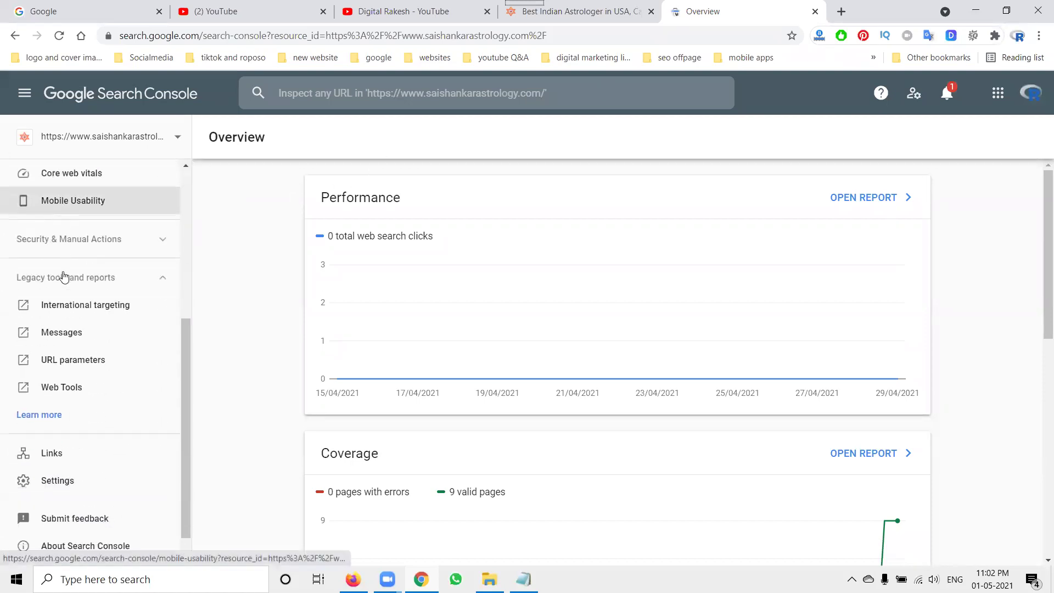
{"action": "scroll", "coordinate": [65, 282], "scroll_direction": "down", "scroll_amount": 1}
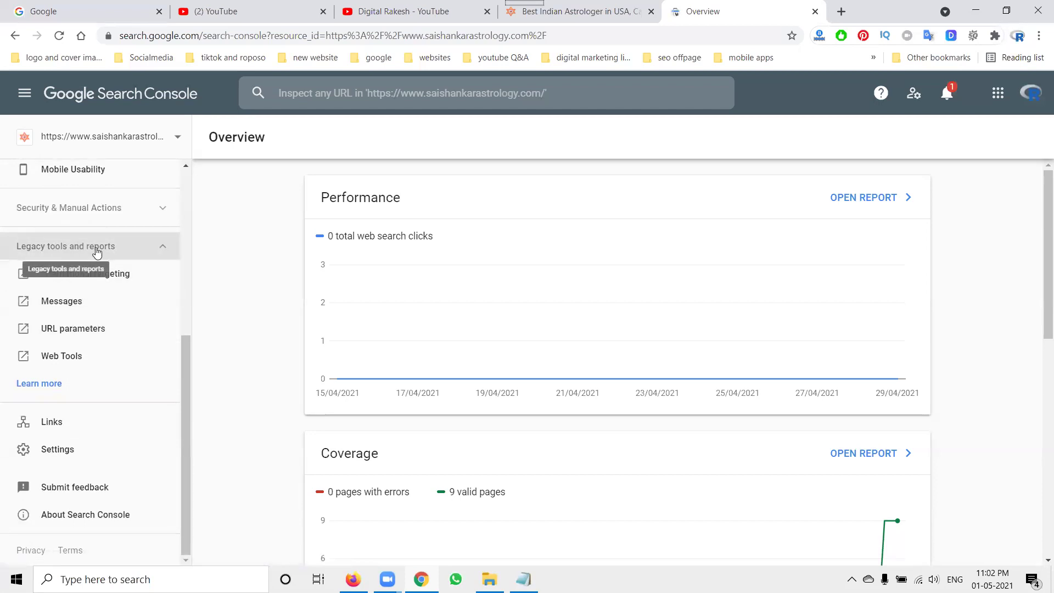
{"action": "left_click", "coordinate": [79, 356]}
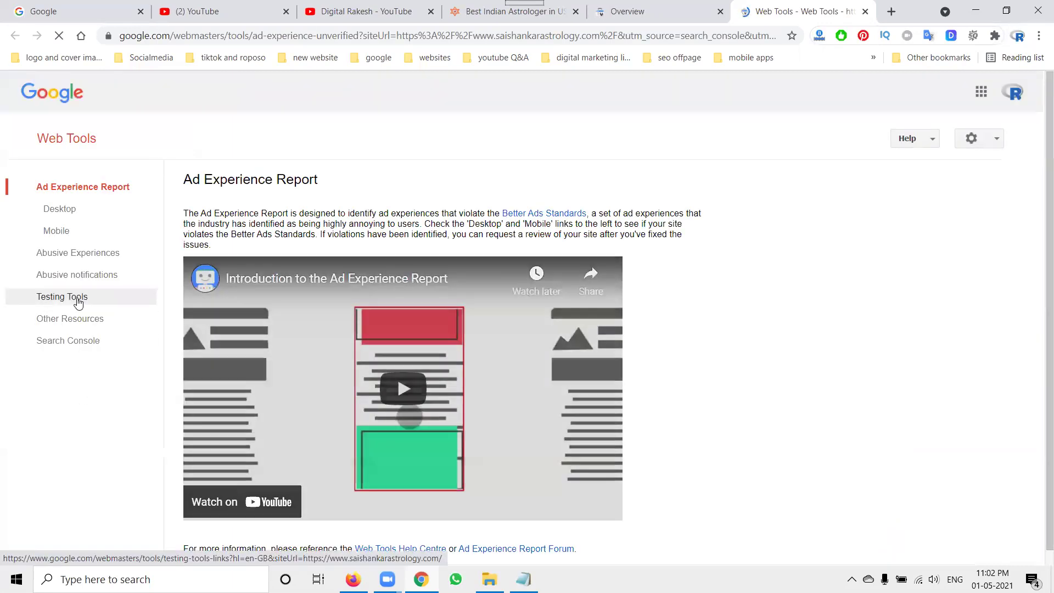
{"action": "left_click", "coordinate": [81, 302]}
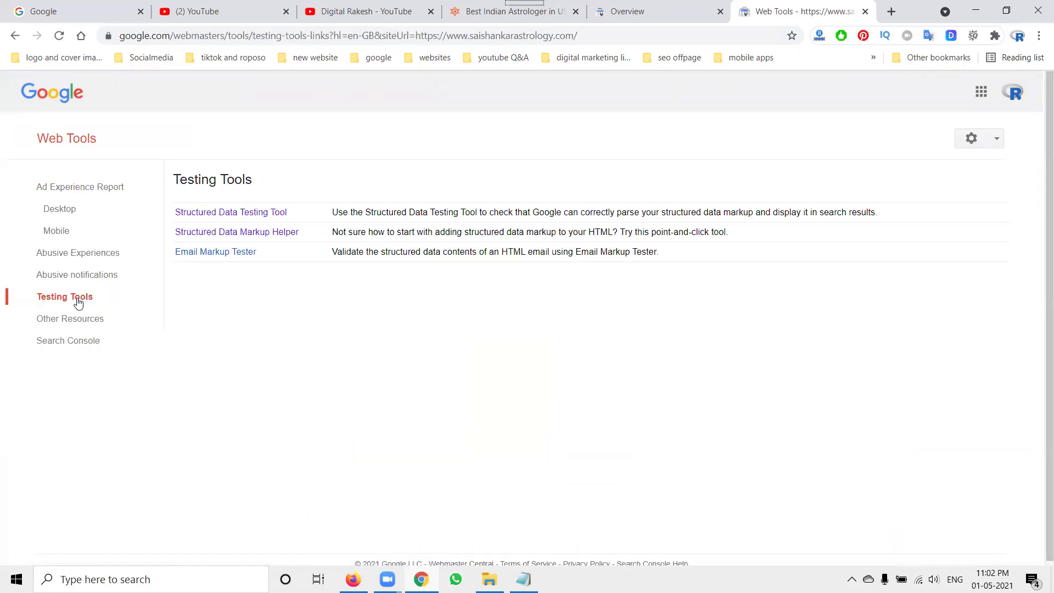
- Open the Structured Data Testing Tool in a separate browser tab
{"action": "right_click", "coordinate": [202, 214]}
{"action": "left_click", "coordinate": [236, 220]}
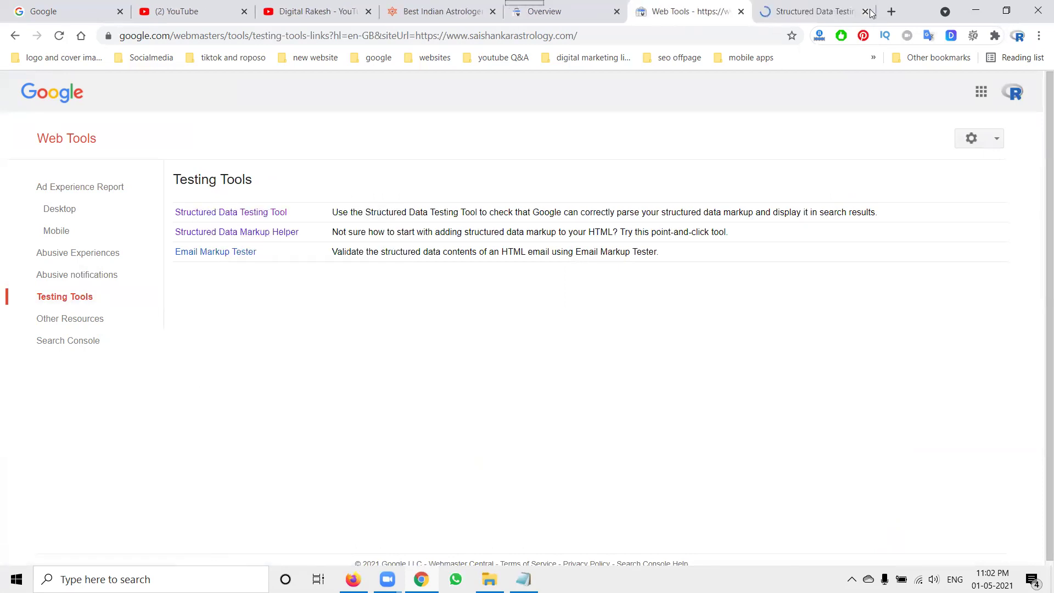
{"action": "left_click", "coordinate": [843, 6]}
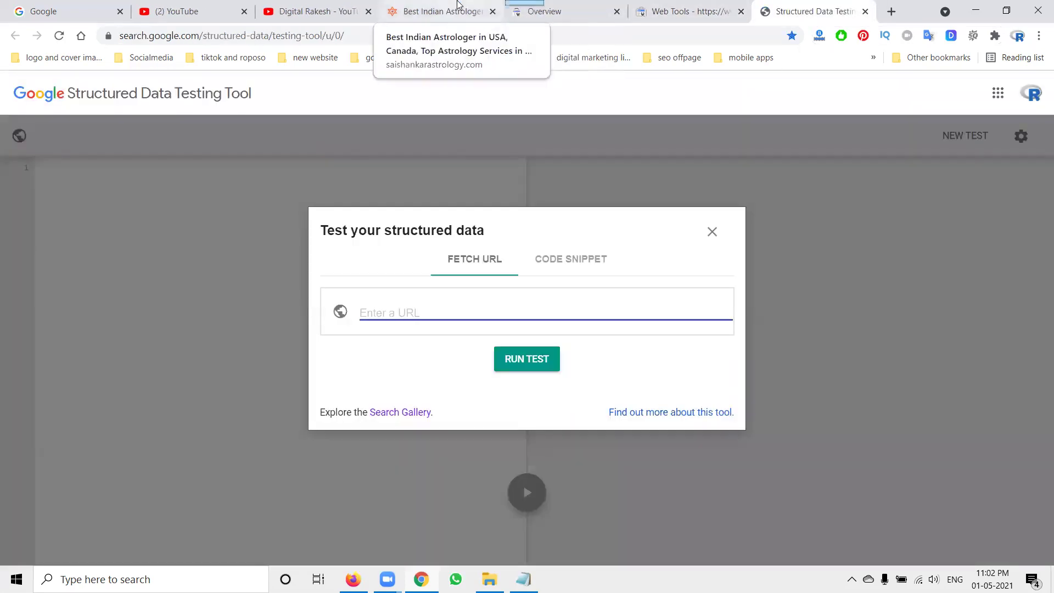
{"action": "left_click", "coordinate": [417, 14]}
{"action": "left_click", "coordinate": [412, 35]}
{"action": "key", "text": "ctrl+c"}
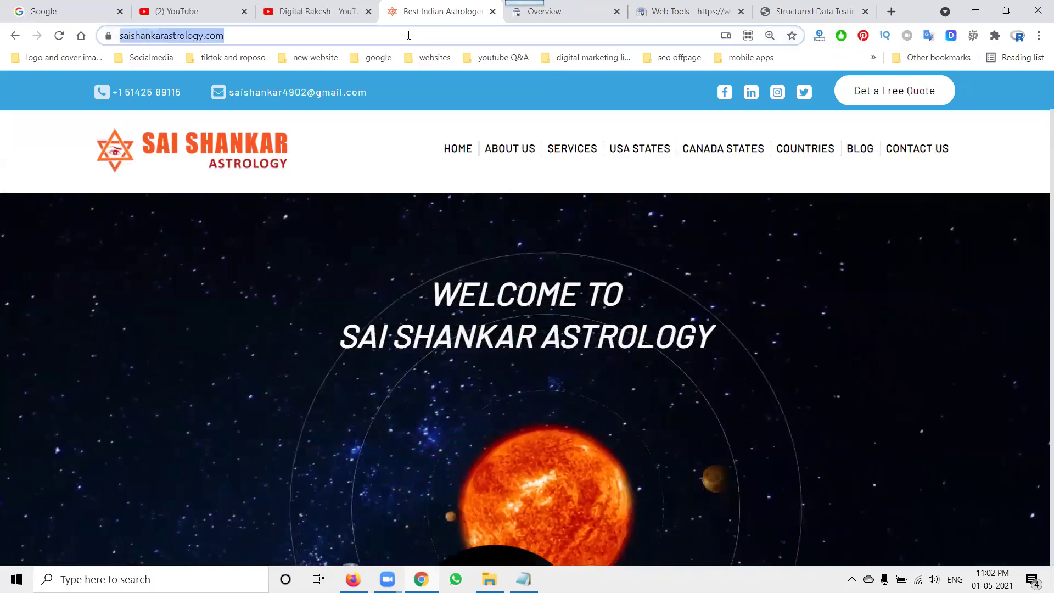
{"action": "left_click", "coordinate": [835, 8]}
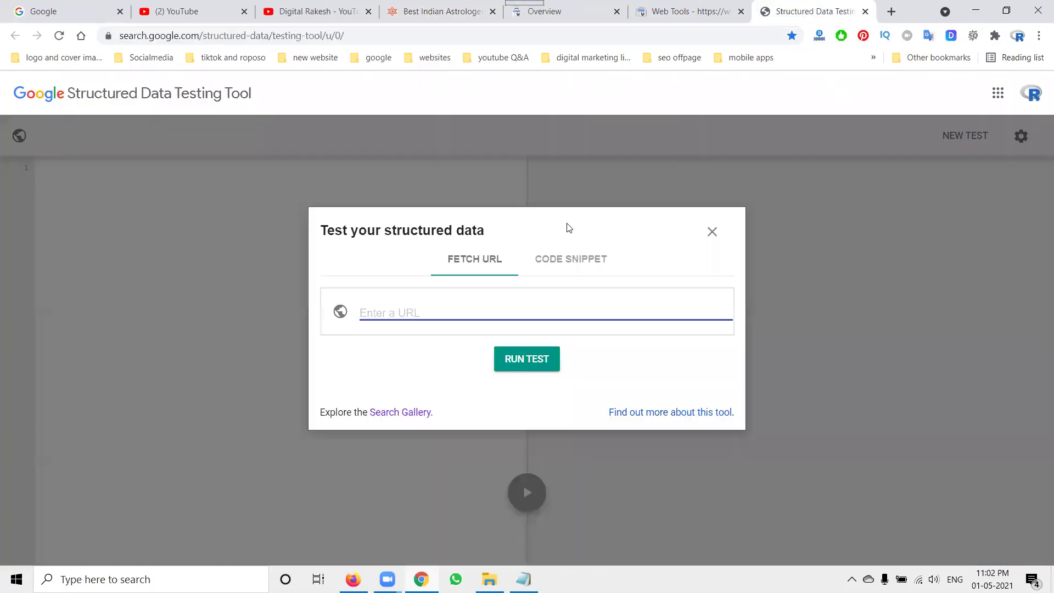
{"action": "key", "text": "ctrl+v"}
{"action": "left_click", "coordinate": [527, 360]}
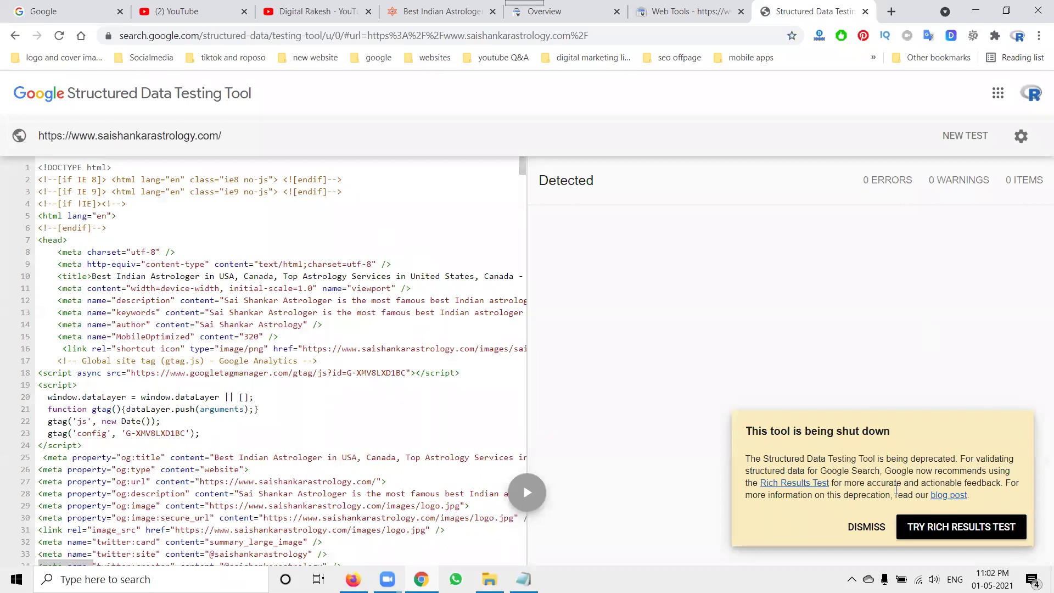
{"action": "left_click", "coordinate": [869, 529]}
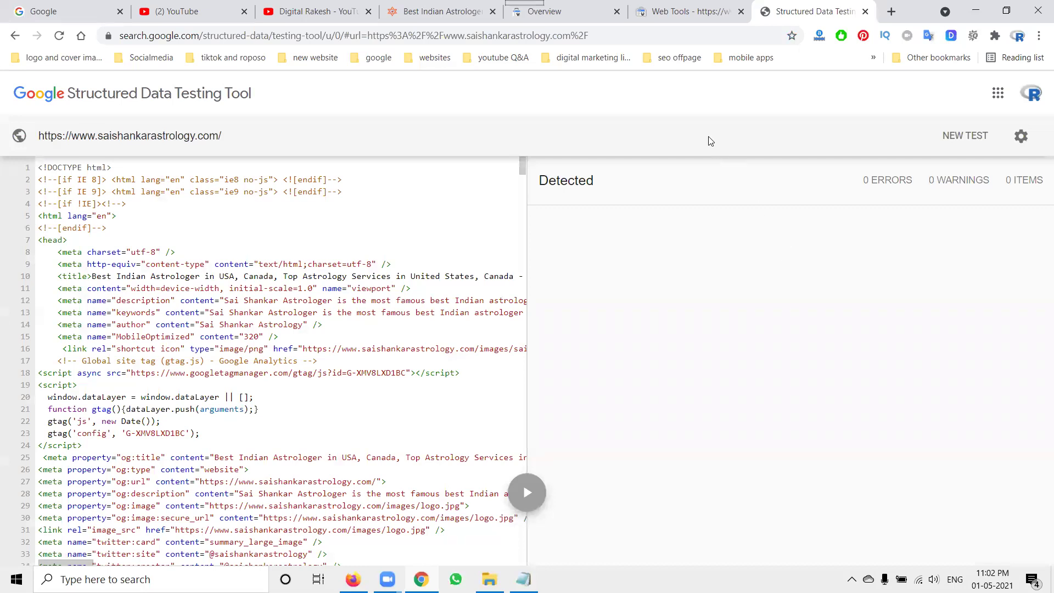
- Open the Structured Data Markup Helper from the testing tools and choose Local Businesses as the data type
{"action": "left_click", "coordinate": [659, 12]}
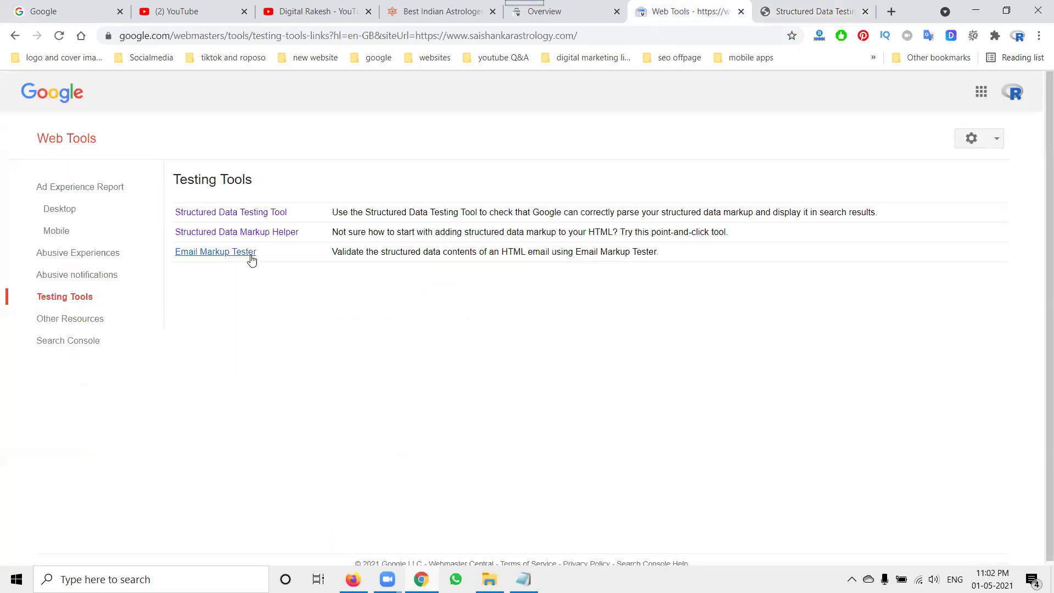
{"action": "left_click", "coordinate": [243, 233]}
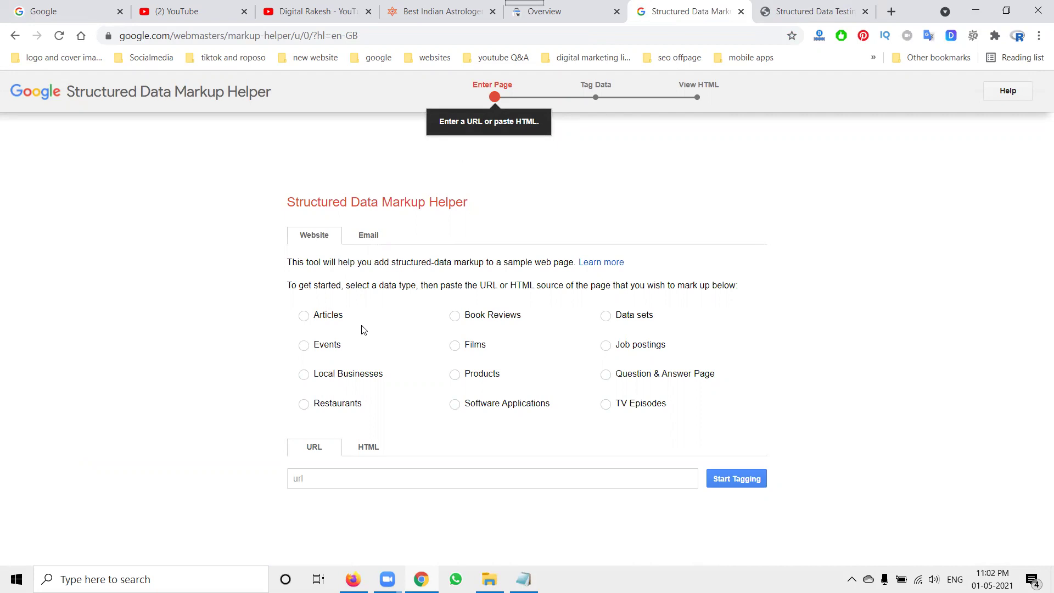
{"action": "left_click", "coordinate": [348, 376]}
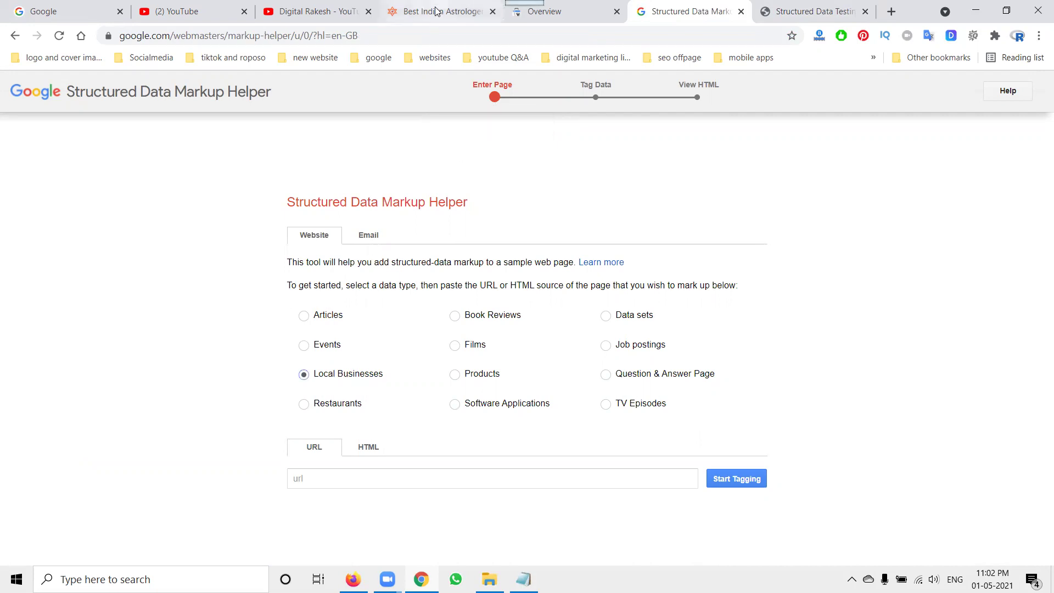
{"action": "left_click", "coordinate": [430, 14]}
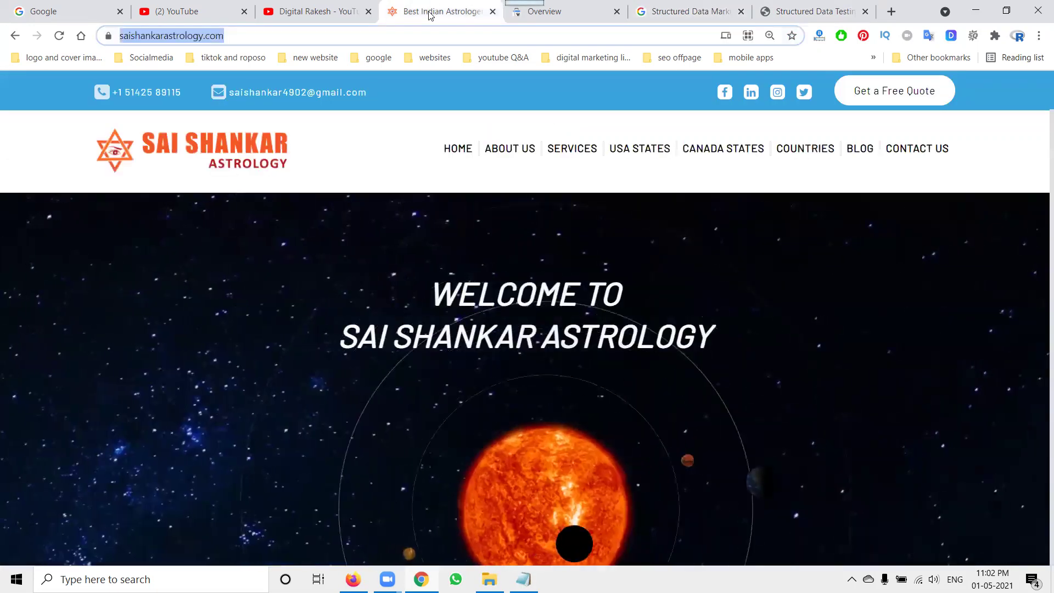
{"action": "left_click", "coordinate": [667, 11]}
{"action": "left_click", "coordinate": [417, 480]}
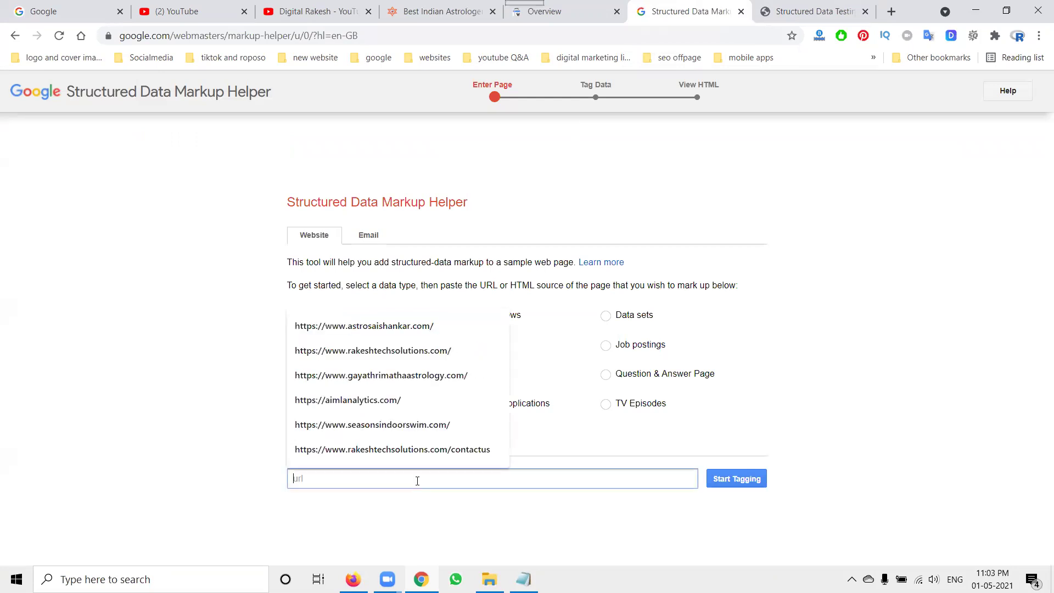
{"action": "key", "text": "ctrl+v"}
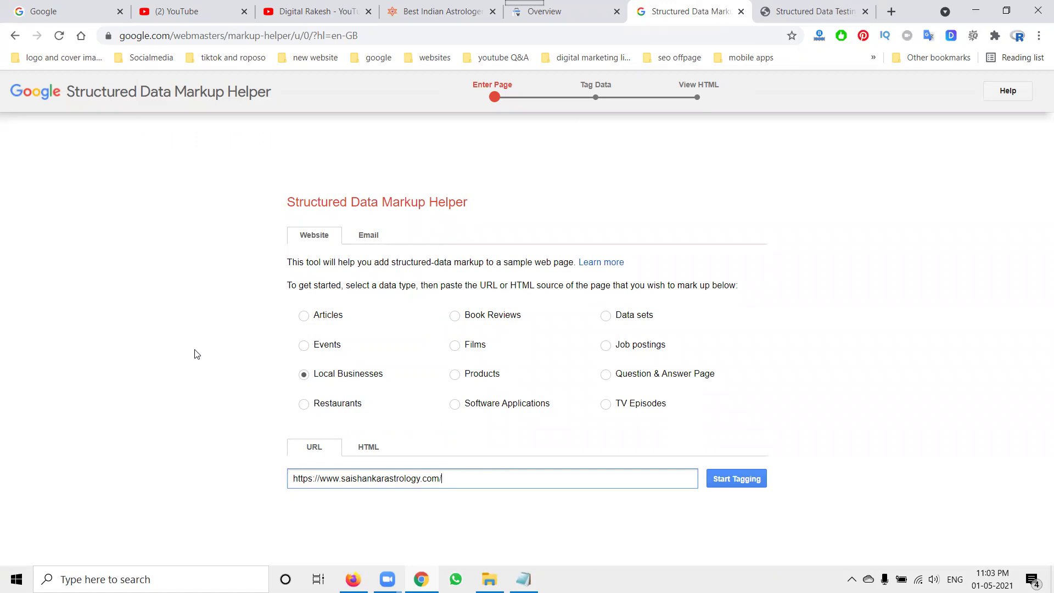
{"action": "left_click", "coordinate": [734, 479]}
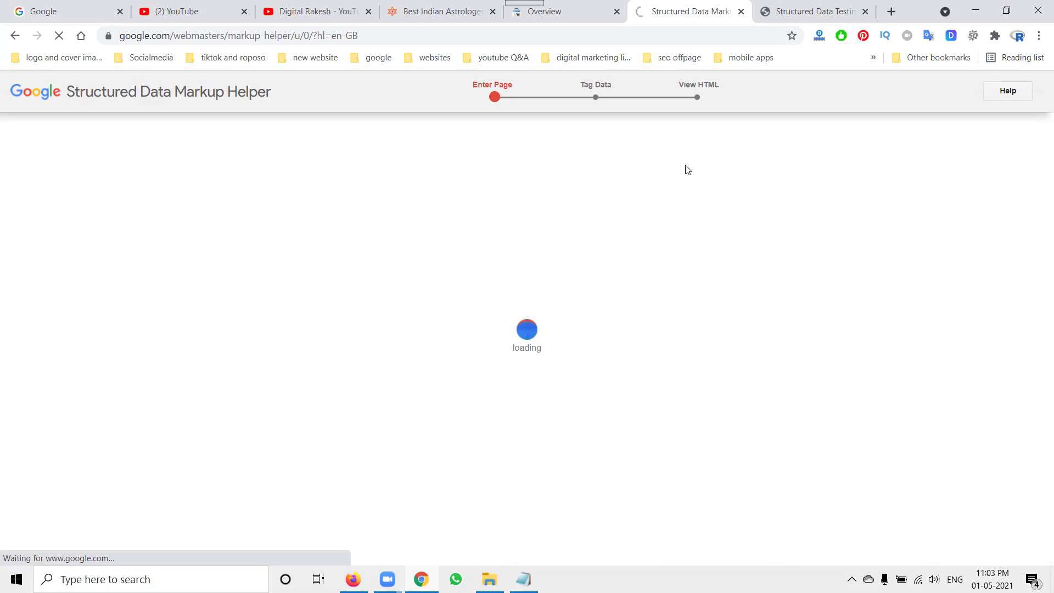
- Return to the Structured Data Testing Tool's start dialog and open its code snippet test
{"action": "left_click", "coordinate": [806, 9]}
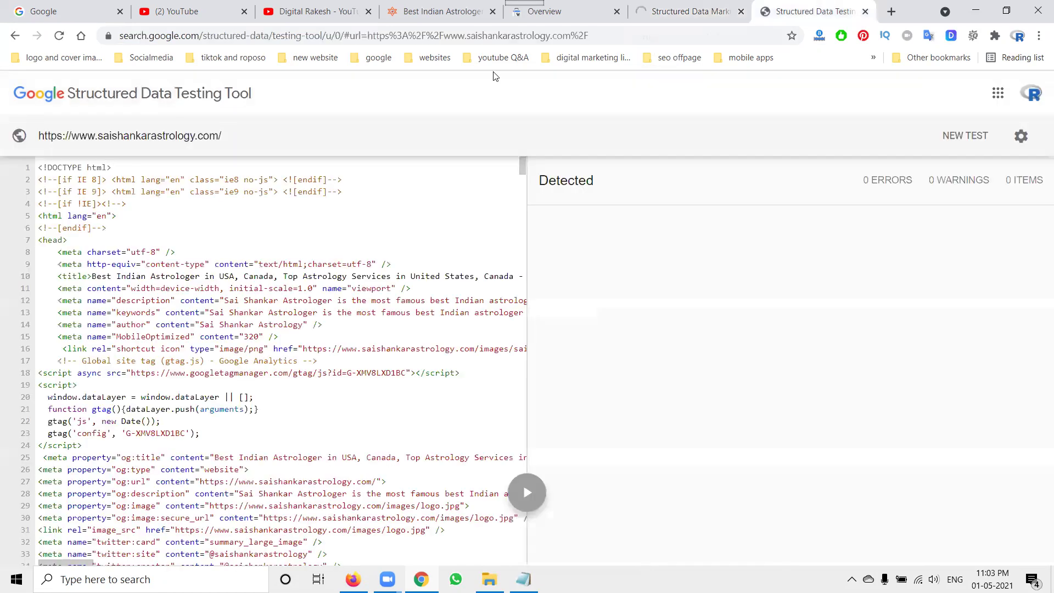
{"action": "left_click", "coordinate": [15, 37]}
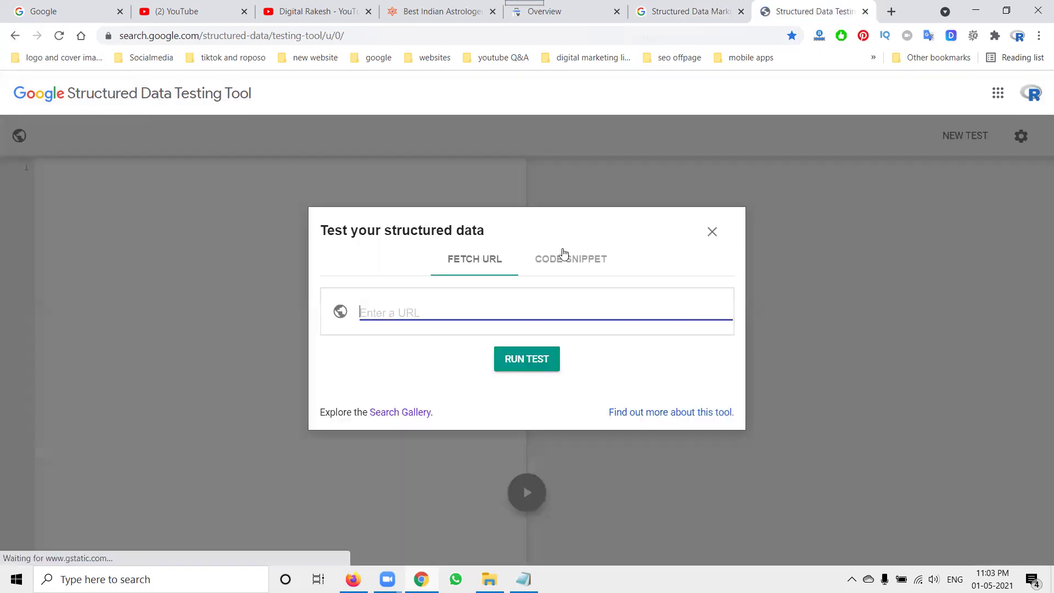
{"action": "left_click", "coordinate": [567, 258]}
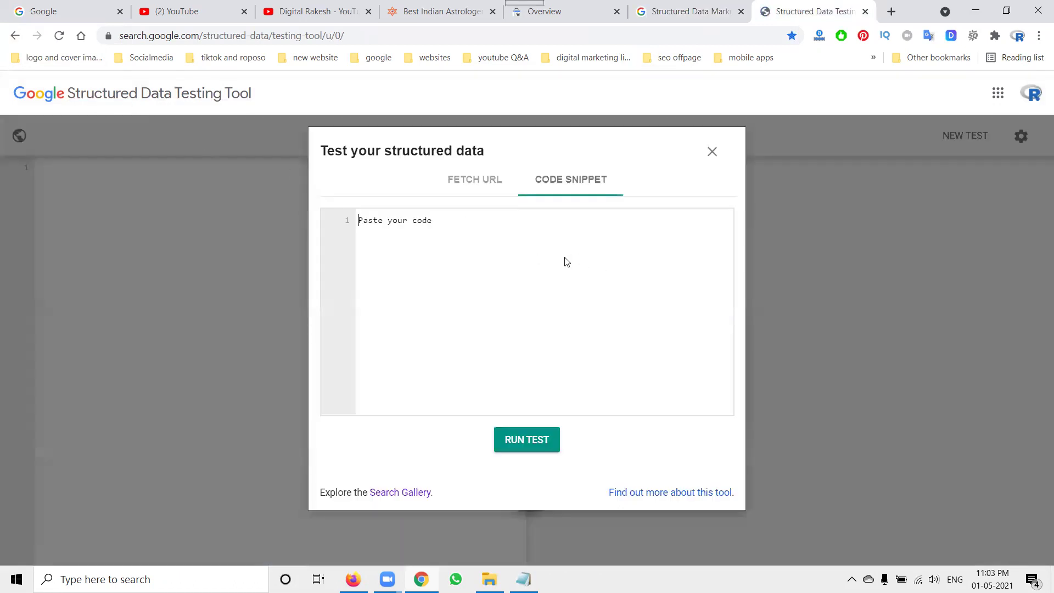
- Go back to the "astrologer in hyderabad" search results and look at the star rating on the Justdial listing
{"action": "left_click", "coordinate": [668, 16]}
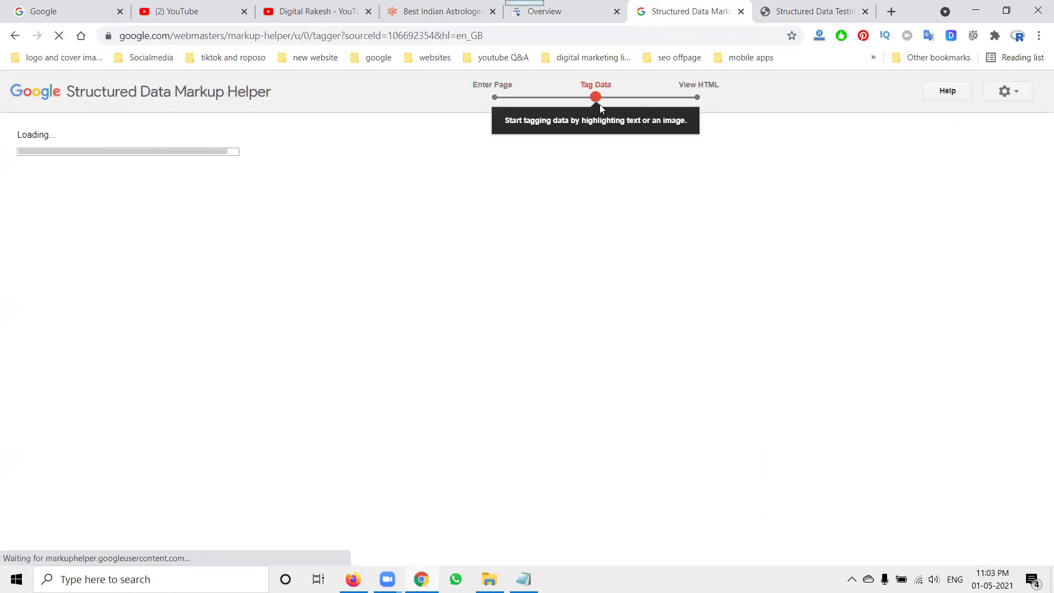
{"action": "left_click", "coordinate": [72, 13]}
{"action": "key", "text": "alt+Left"}
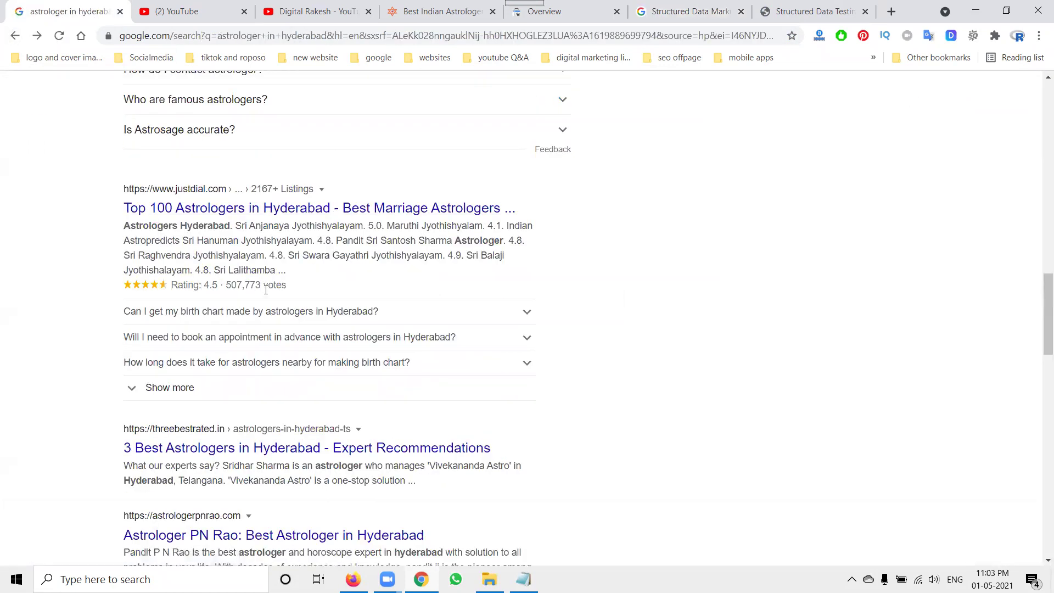
- Tag the website's header logo as the local business Image in the Structured Data Markup Helper
{"action": "left_click", "coordinate": [660, 15]}
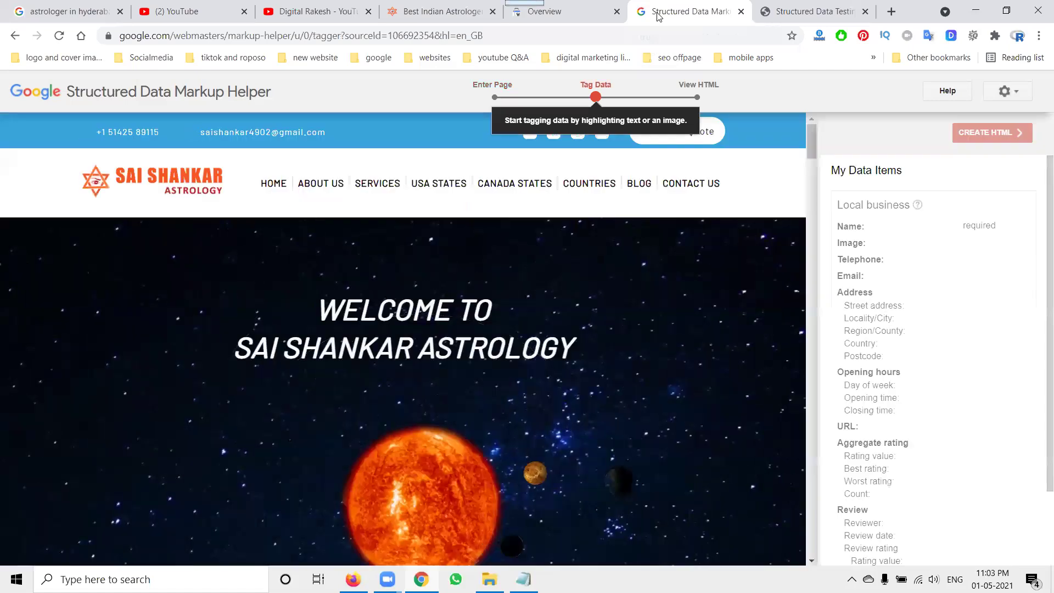
{"action": "left_click", "coordinate": [164, 196]}
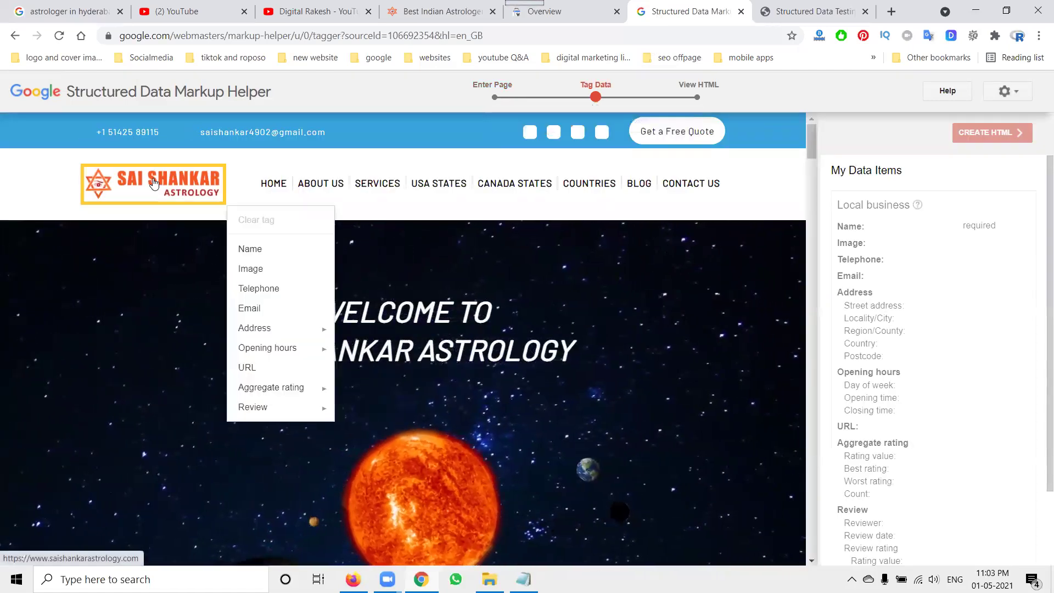
{"action": "left_click", "coordinate": [235, 267]}
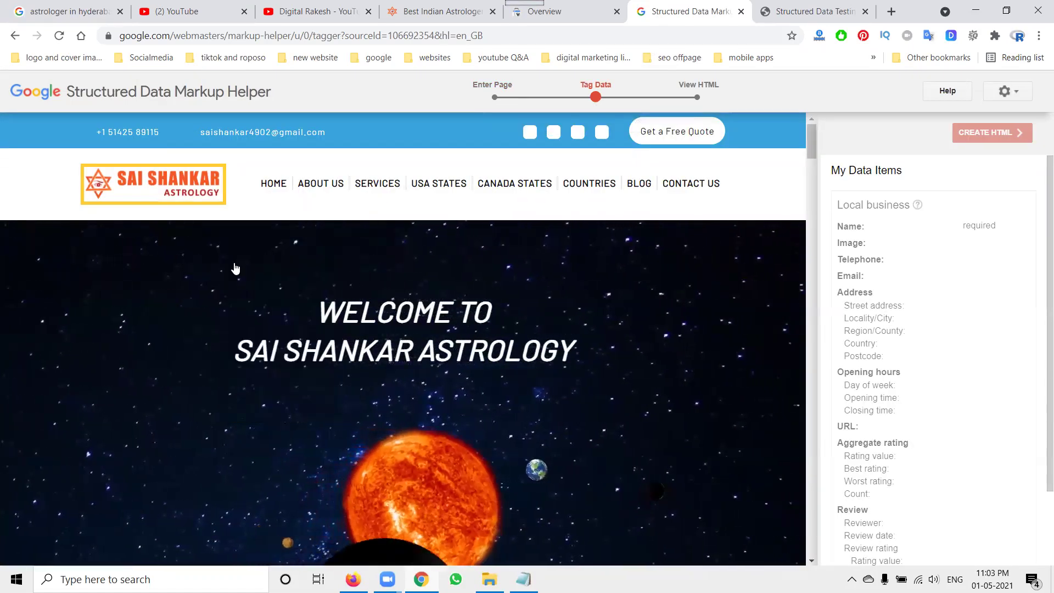
- Tag the header logo as Image and "Sai Shankar Astrology" in the welcome heading as the business Name
{"action": "left_click", "coordinate": [188, 199]}
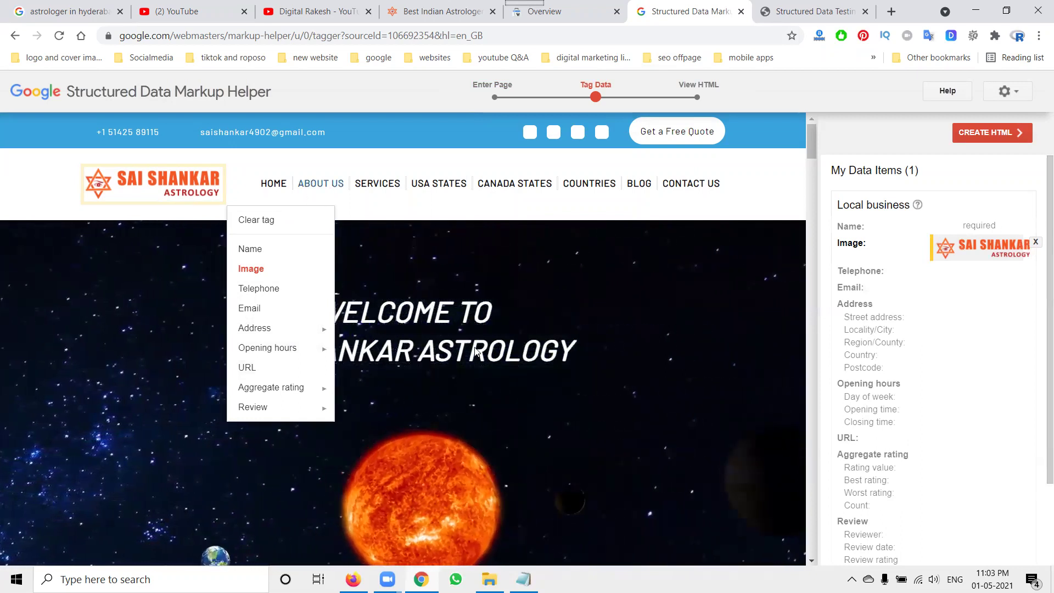
{"action": "scroll", "coordinate": [474, 349], "scroll_direction": "down", "scroll_amount": 7}
{"action": "scroll", "coordinate": [428, 341], "scroll_direction": "down", "scroll_amount": 3}
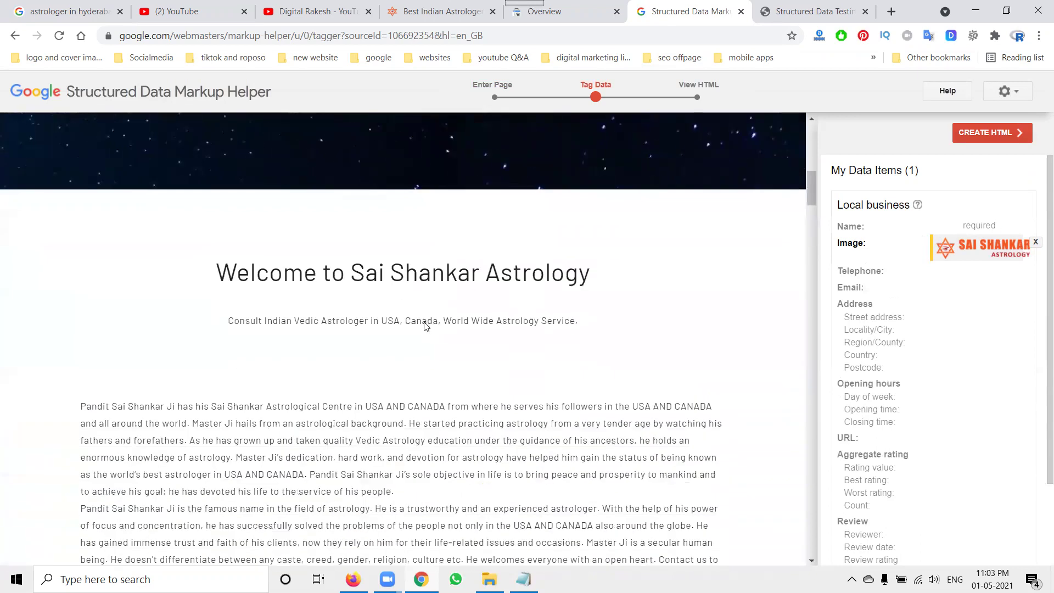
{"action": "double_click", "coordinate": [382, 272]}
{"action": "double_click", "coordinate": [382, 272]}
{"action": "left_click_drag", "start_coordinate": [383, 272], "coordinate": [333, 272]}
{"action": "left_click", "coordinate": [407, 279]}
{"action": "left_click_drag", "start_coordinate": [407, 279], "coordinate": [589, 279]}
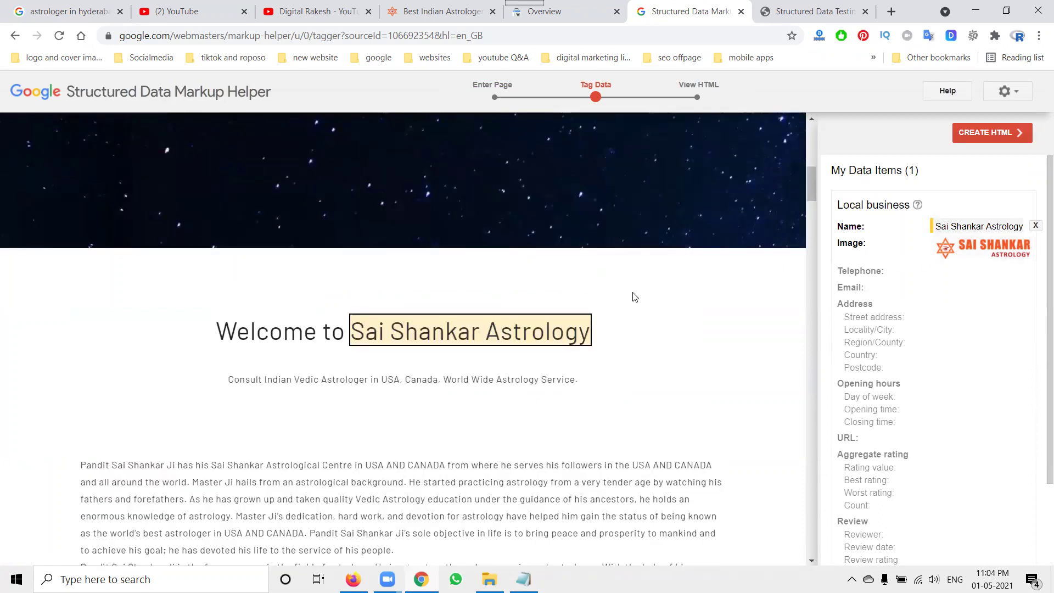
- Tag the full phone number in the website's header bar as the local business Telephone
{"action": "scroll", "coordinate": [393, 231], "scroll_direction": "up", "scroll_amount": 6}
{"action": "double_click", "coordinate": [134, 132]}
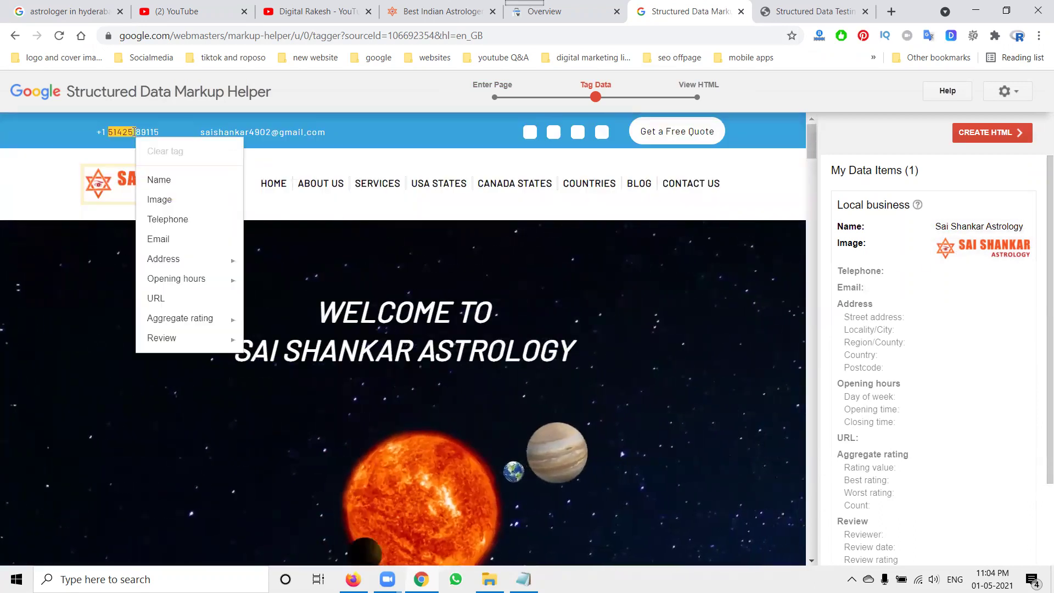
{"action": "left_click_drag", "start_coordinate": [101, 132], "coordinate": [159, 133]}
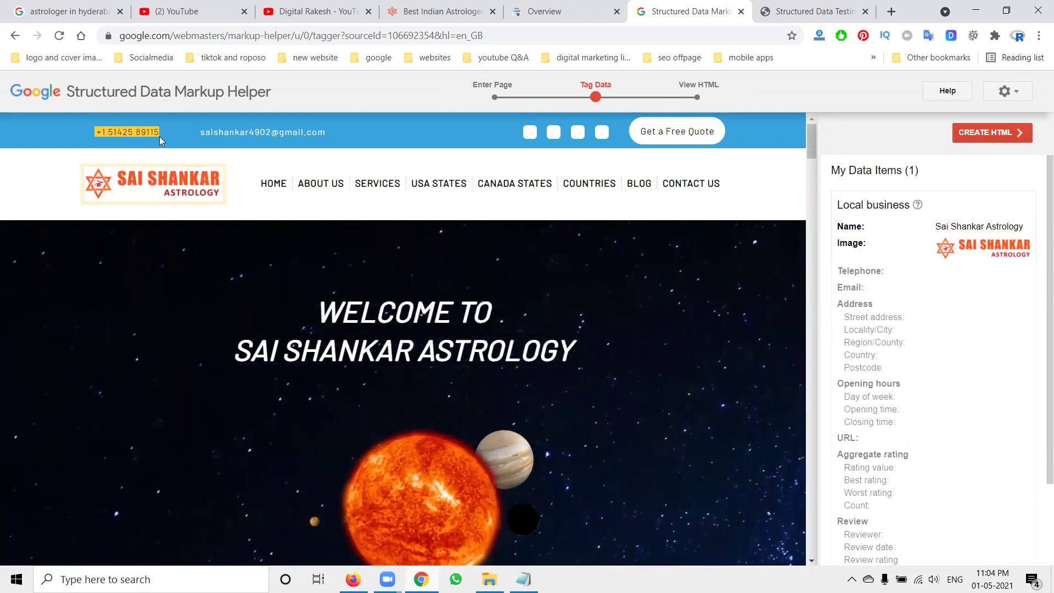
{"action": "left_click", "coordinate": [197, 219]}
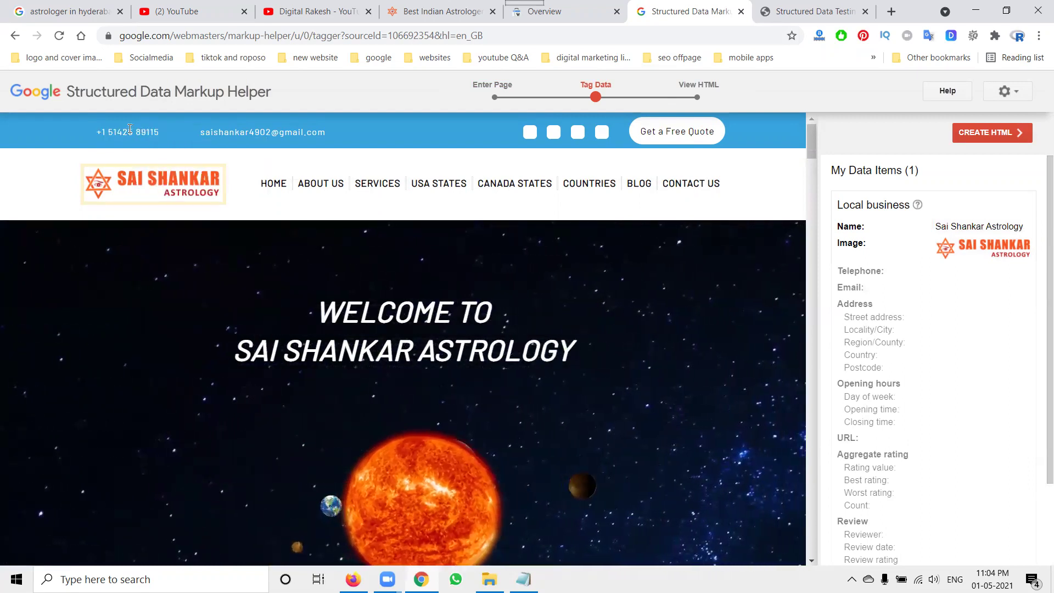
{"action": "mouse_move", "coordinate": [209, 263]}
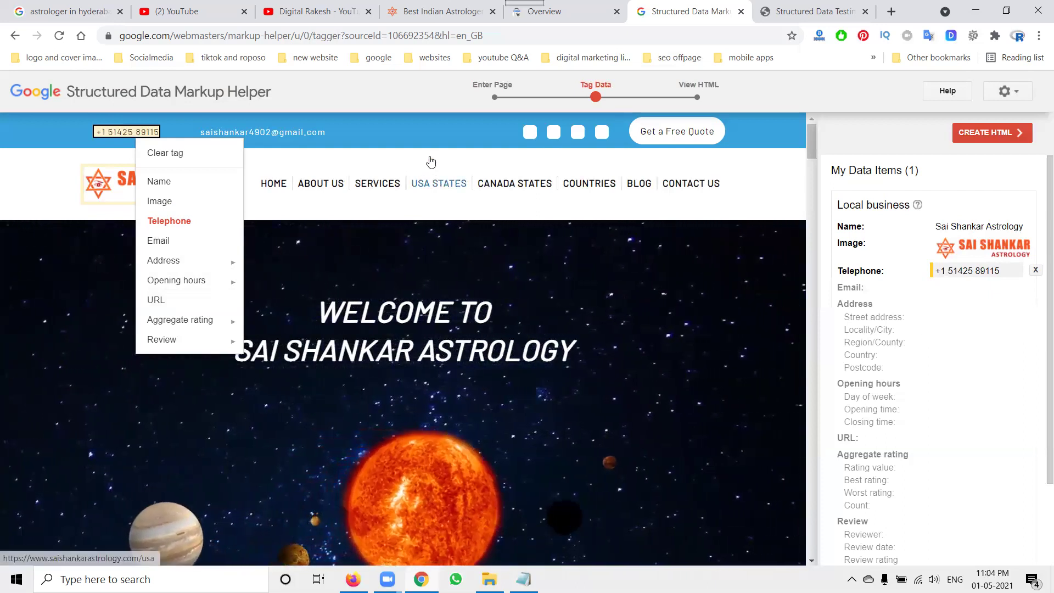
- Tag "USA, Canada" under Contact Us Today in the website's footer as the Country of the business Address
{"action": "scroll", "coordinate": [386, 258], "scroll_direction": "down", "scroll_amount": 10}
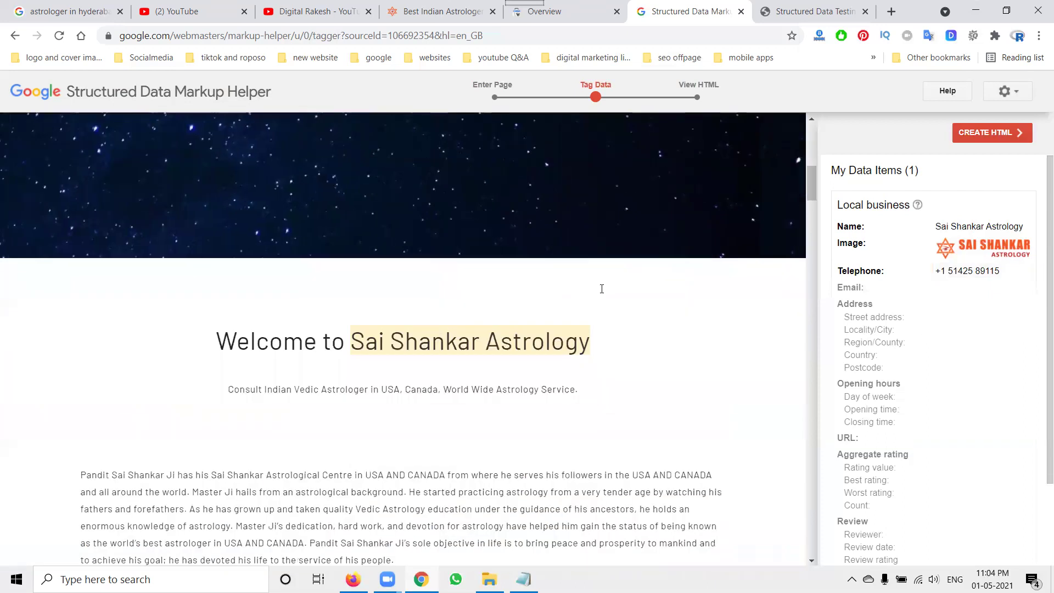
{"action": "scroll", "coordinate": [580, 289], "scroll_direction": "down", "scroll_amount": 15}
{"action": "scroll", "coordinate": [605, 293], "scroll_direction": "down", "scroll_amount": 15}
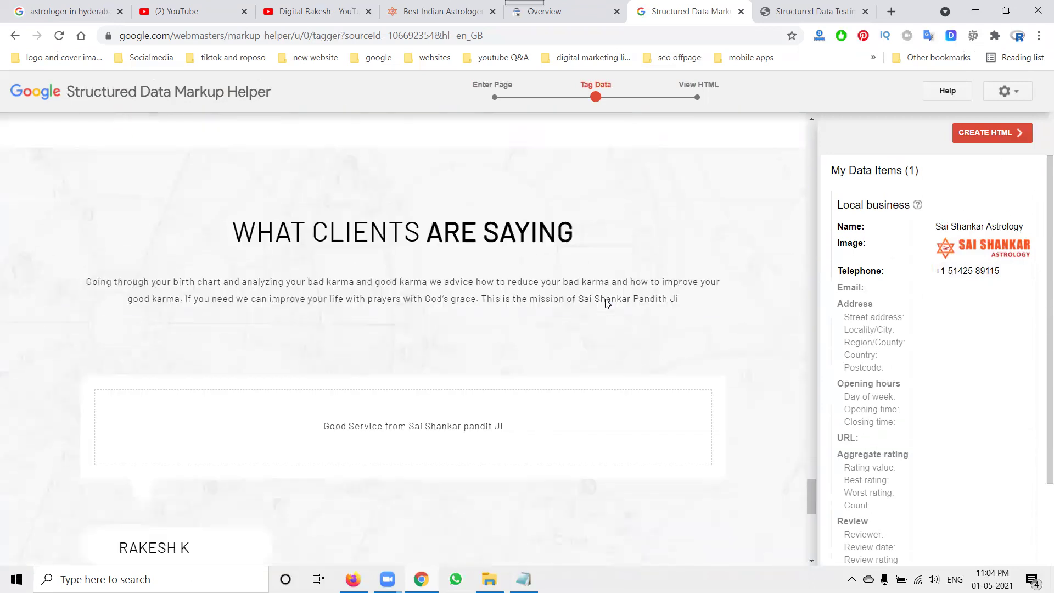
{"action": "scroll", "coordinate": [606, 303], "scroll_direction": "down", "scroll_amount": 10}
{"action": "double_click", "coordinate": [603, 284]}
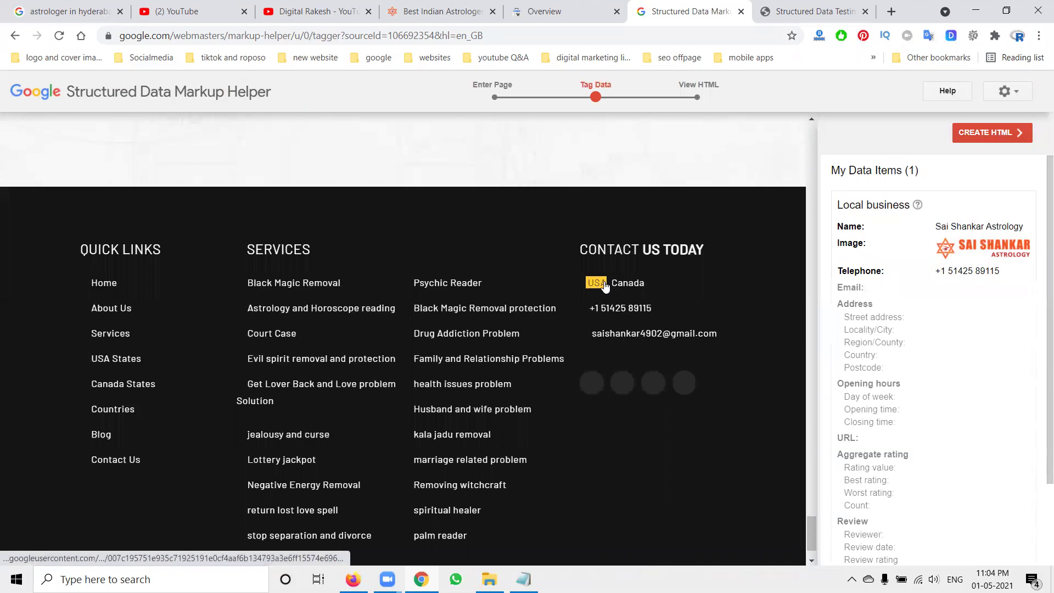
{"action": "left_click", "coordinate": [650, 281]}
{"action": "left_click_drag", "start_coordinate": [586, 283], "coordinate": [644, 286]}
{"action": "mouse_move", "coordinate": [707, 413]}
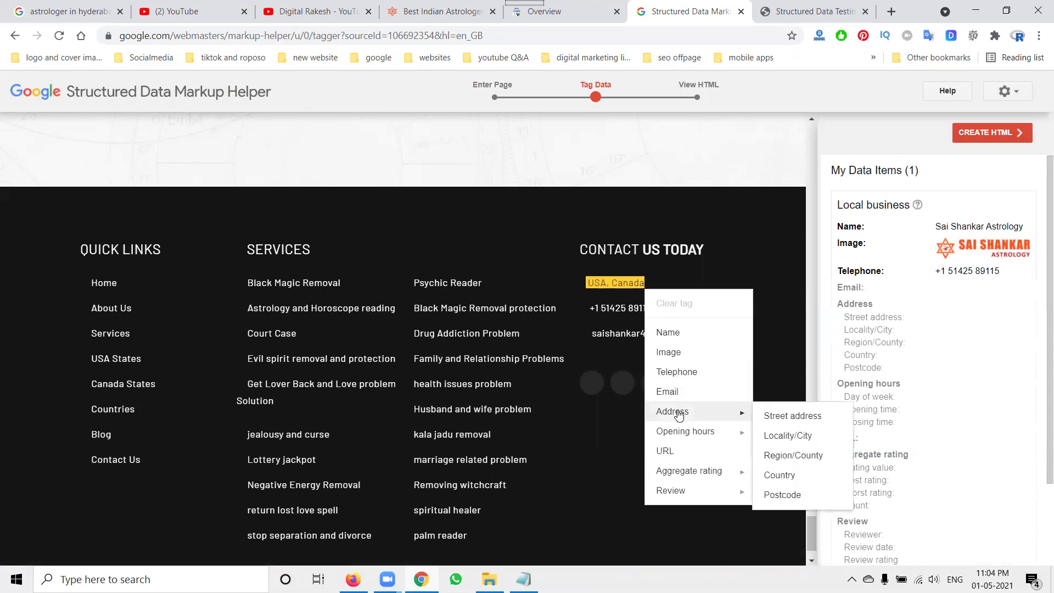
{"action": "left_click", "coordinate": [779, 474]}
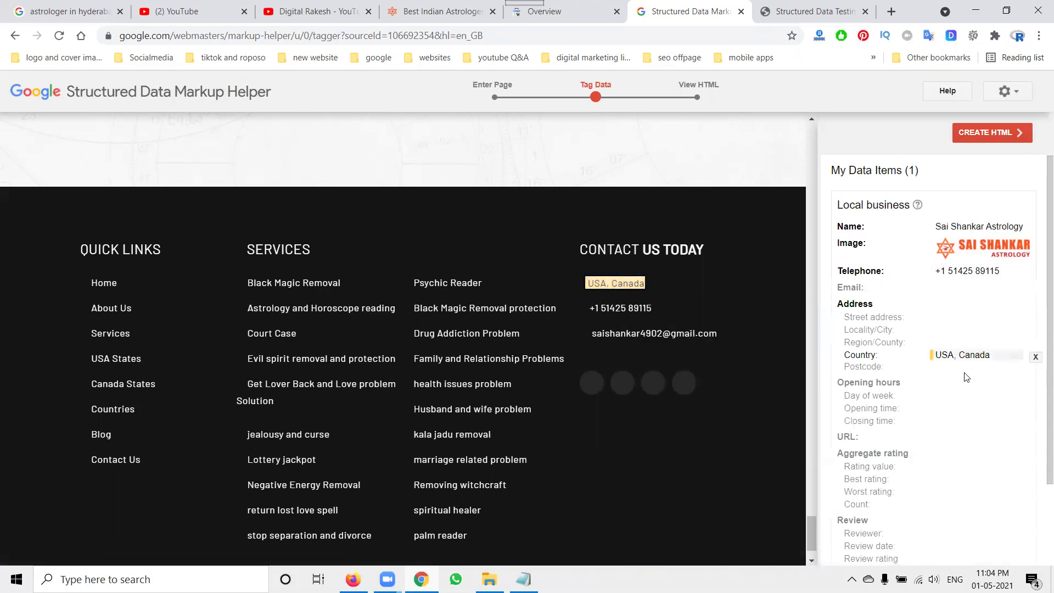
{"action": "left_click", "coordinate": [1010, 96]}
{"action": "left_click", "coordinate": [913, 117]}
{"action": "left_click", "coordinate": [440, 314]}
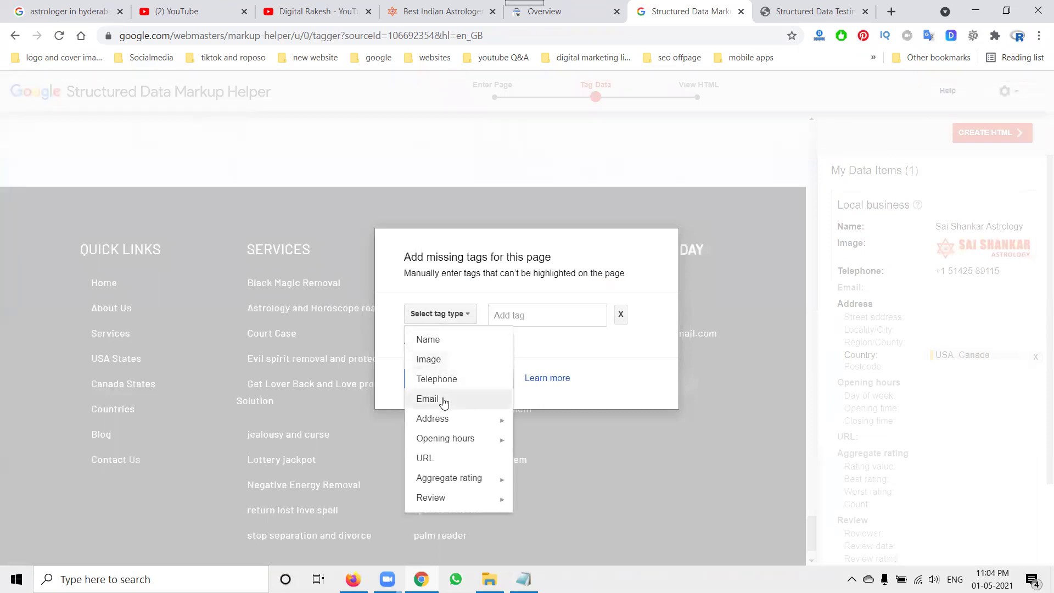
{"action": "left_click", "coordinate": [518, 217]}
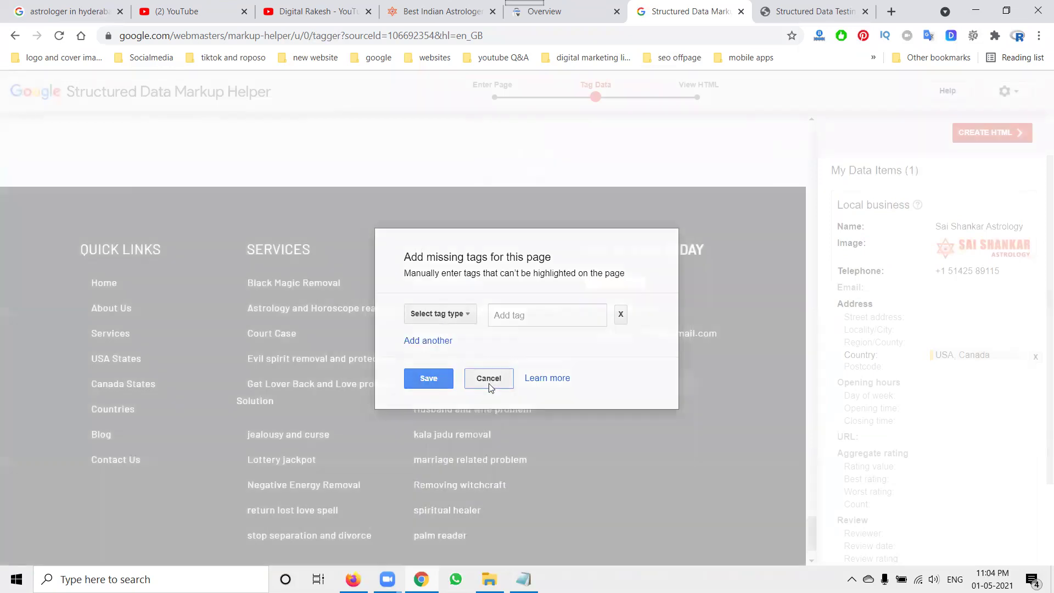
{"action": "left_click", "coordinate": [487, 379]}
- Tag the complete e-mail address in the website's header bar as the local business Email
{"action": "scroll", "coordinate": [434, 301], "scroll_direction": "up", "scroll_amount": 15}
{"action": "scroll", "coordinate": [435, 297], "scroll_direction": "up", "scroll_amount": 20}
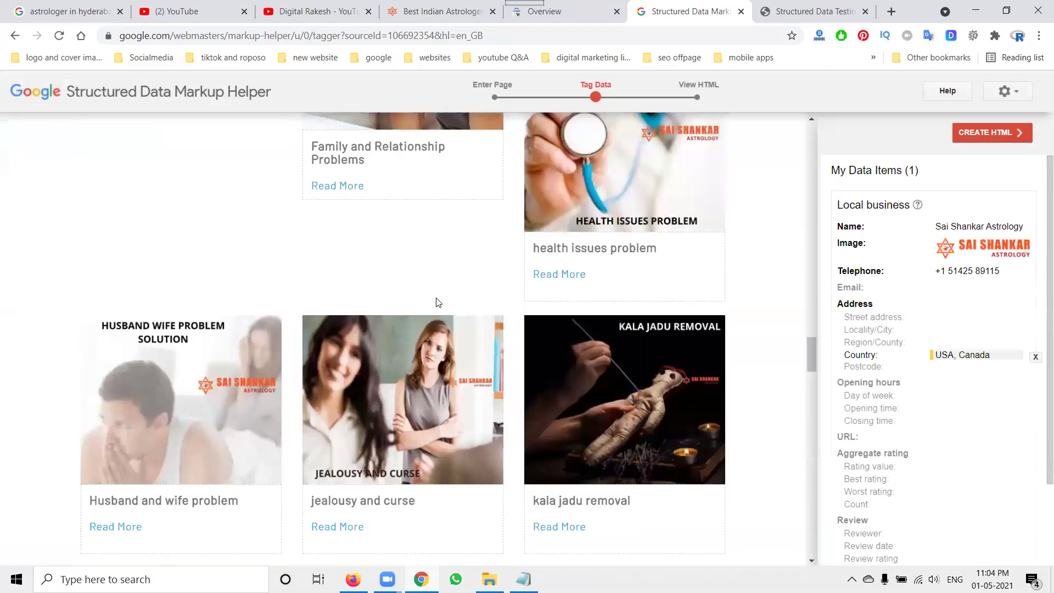
{"action": "scroll", "coordinate": [444, 302], "scroll_direction": "up", "scroll_amount": 1}
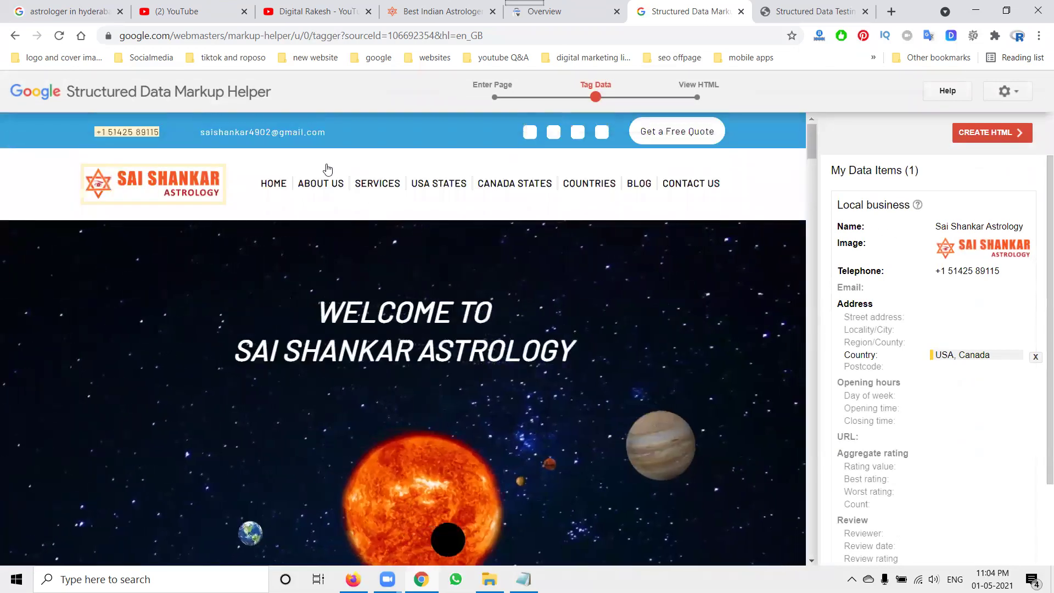
{"action": "left_click_drag", "start_coordinate": [249, 133], "coordinate": [271, 136]}
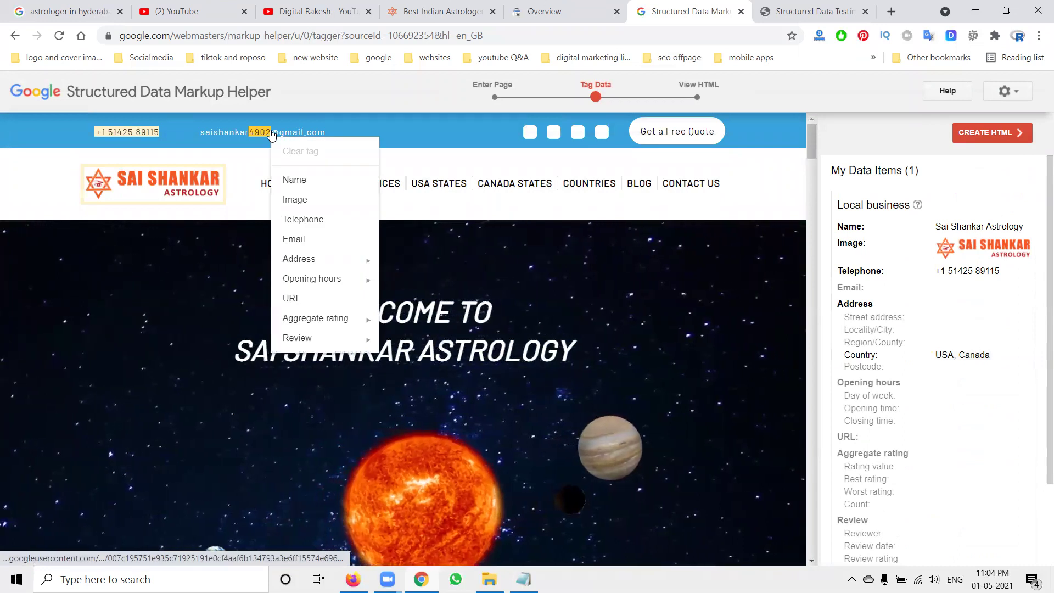
{"action": "left_click_drag", "start_coordinate": [199, 132], "coordinate": [323, 137]}
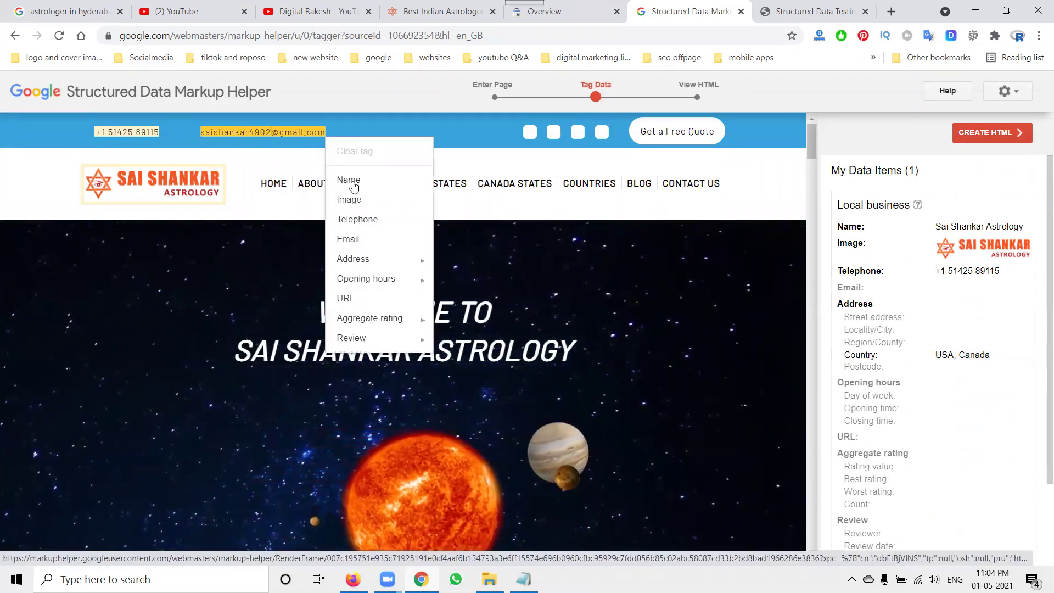
{"action": "left_click", "coordinate": [365, 242]}
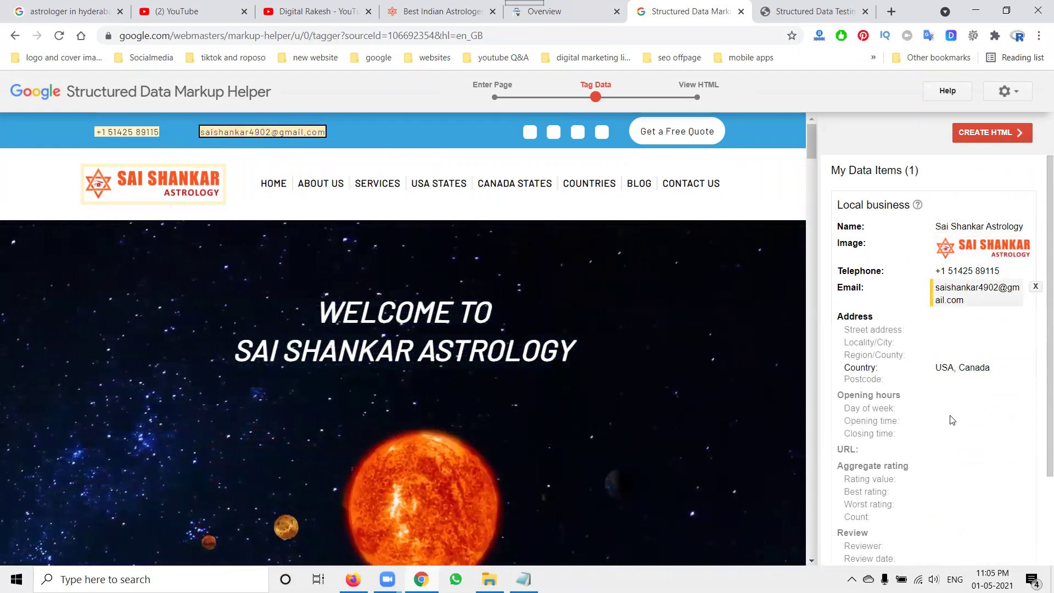
{"action": "left_click", "coordinate": [439, 11]}
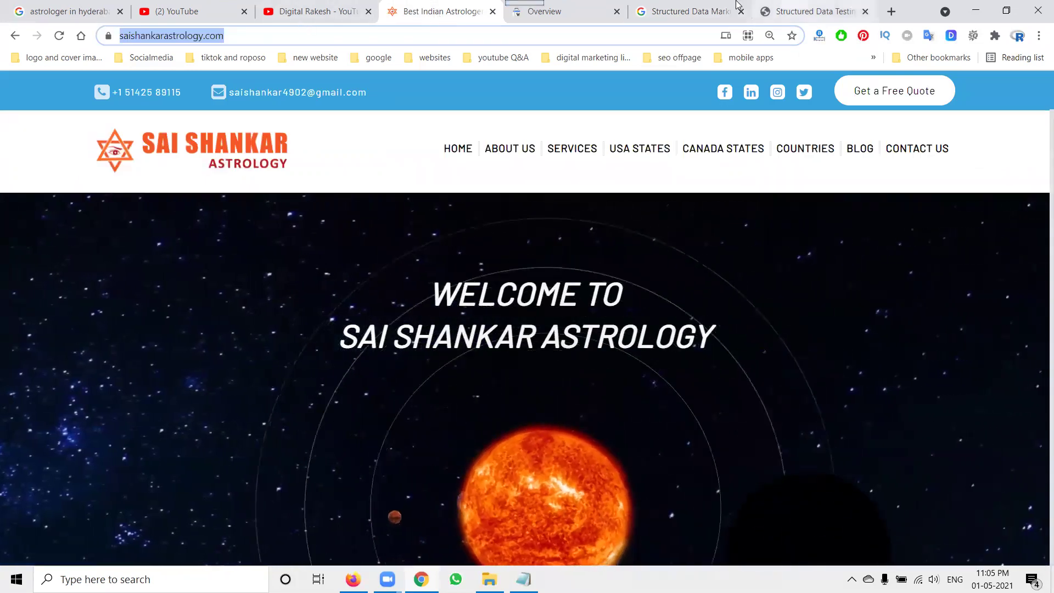
{"action": "left_click", "coordinate": [663, 5]}
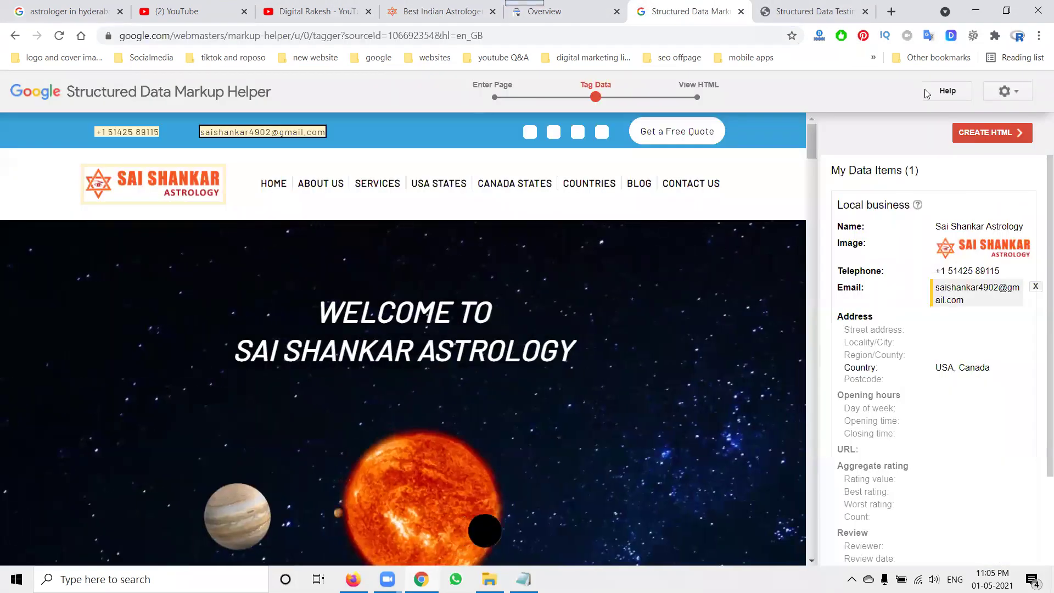
{"action": "left_click", "coordinate": [1000, 95]}
{"action": "left_click", "coordinate": [949, 117]}
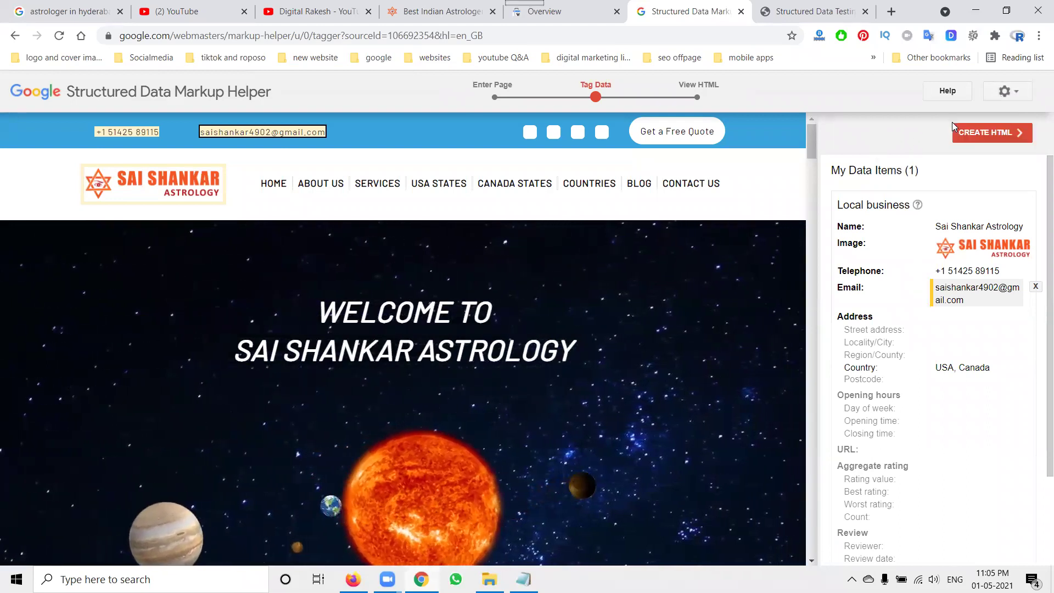
{"action": "left_click", "coordinate": [453, 315]}
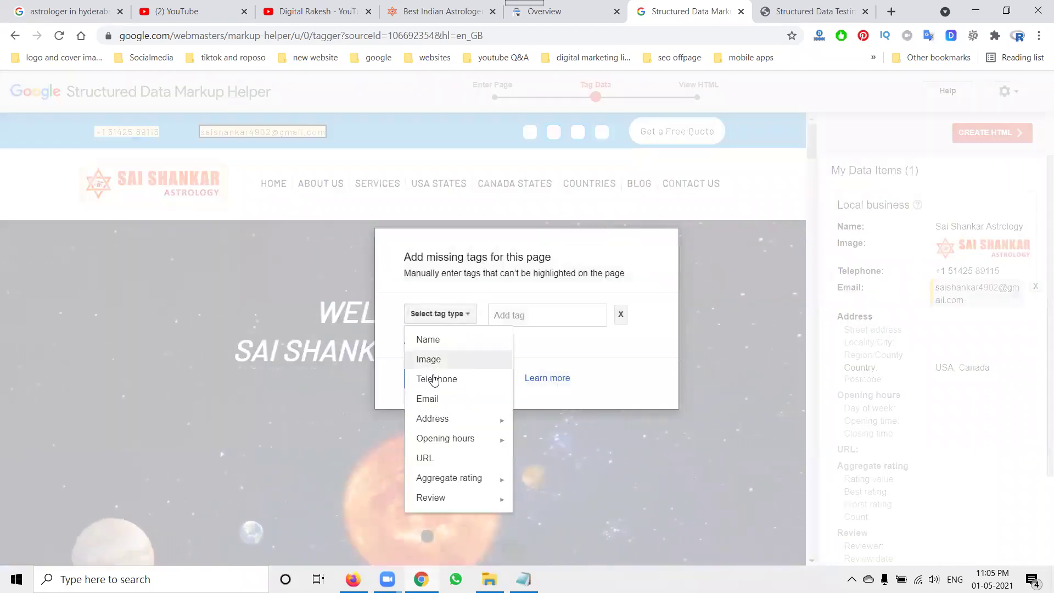
{"action": "left_click", "coordinate": [429, 457]}
{"action": "left_click", "coordinate": [530, 315]}
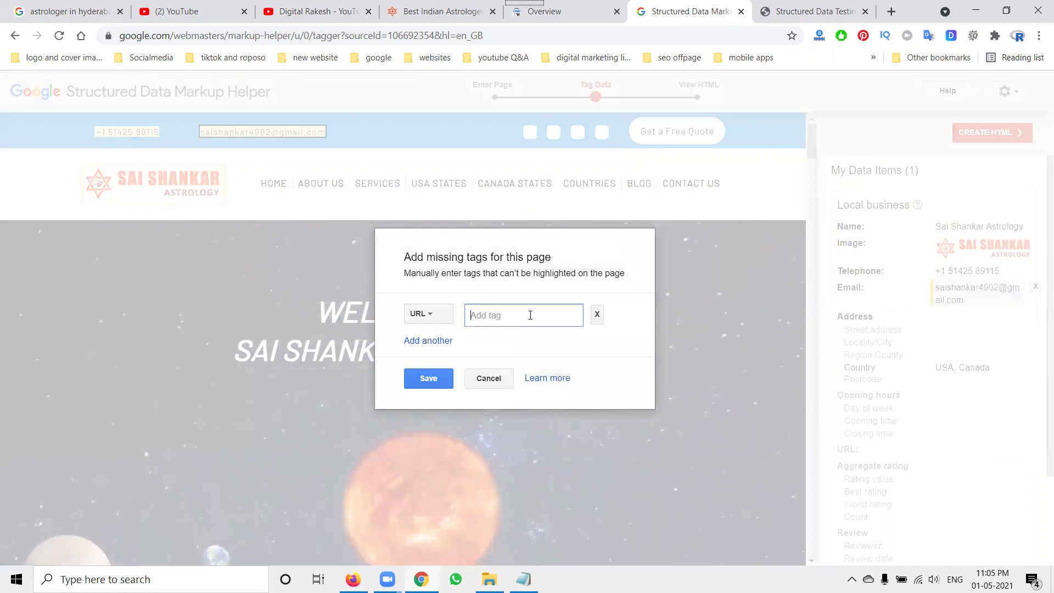
{"action": "left_click", "coordinate": [429, 378]}
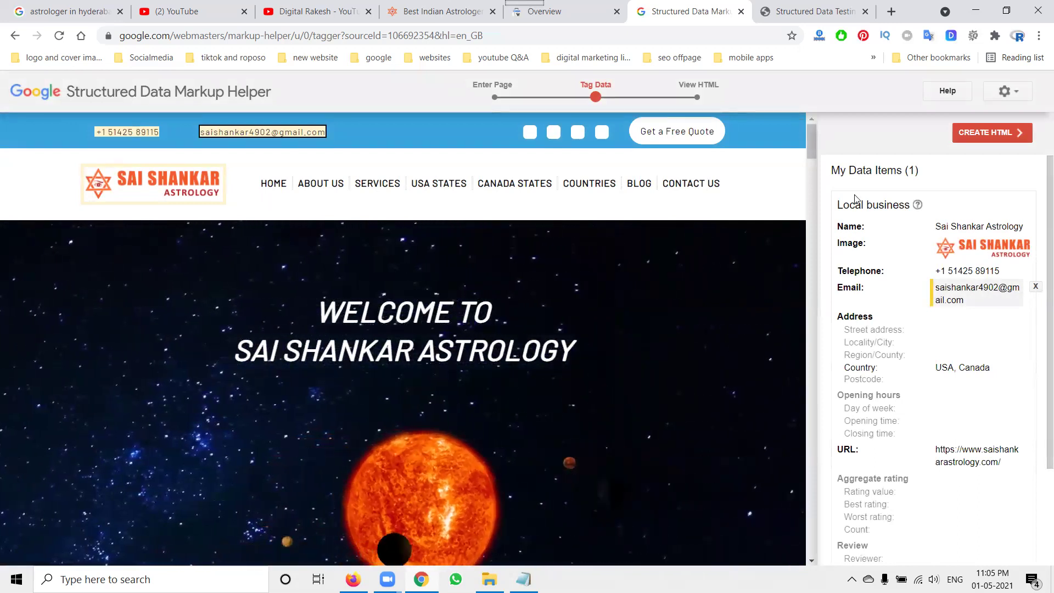
- Add a missing tag for the Aggregate rating's Best rating with the value 5
{"action": "left_click", "coordinate": [1008, 92]}
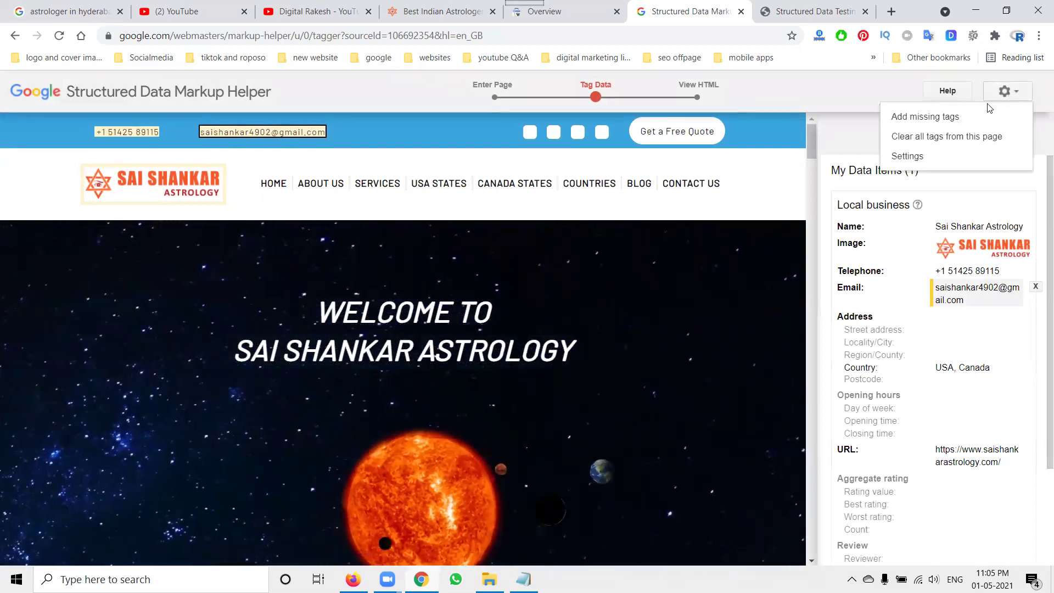
{"action": "left_click", "coordinate": [953, 116]}
{"action": "left_click", "coordinate": [440, 329]}
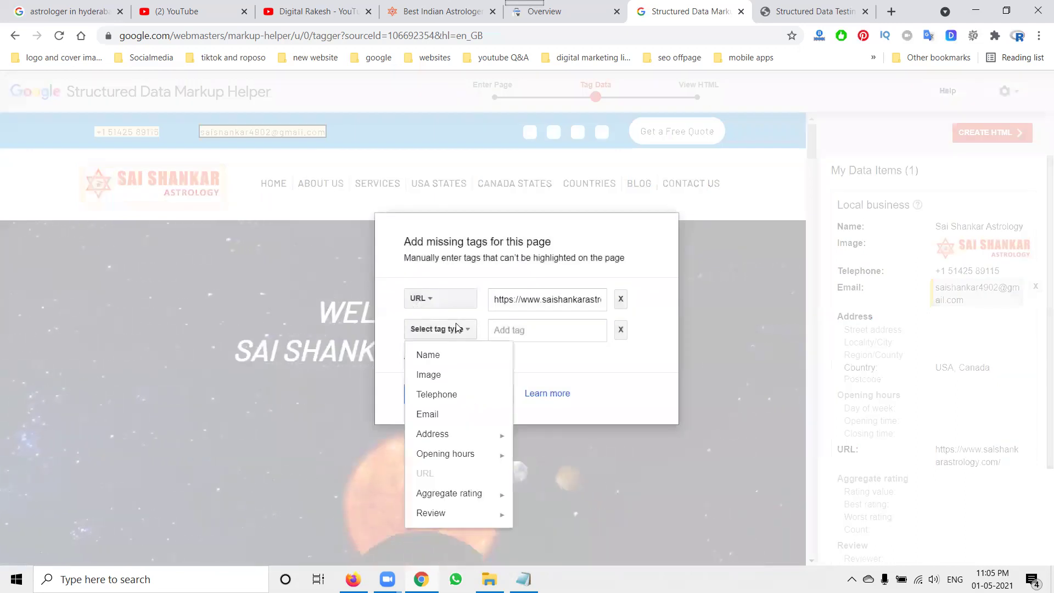
{"action": "mouse_move", "coordinate": [458, 497]}
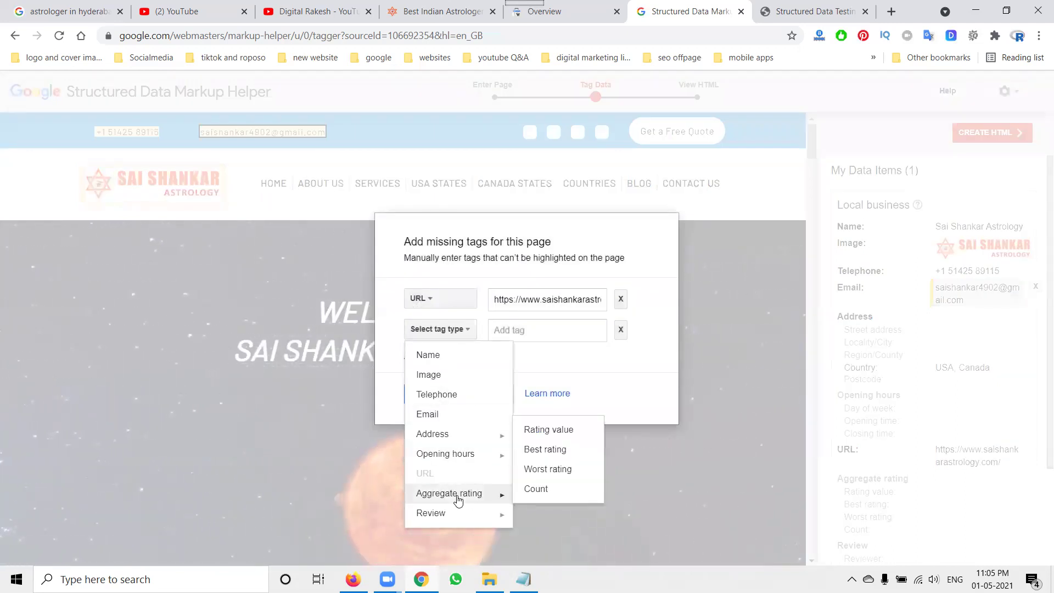
{"action": "left_click", "coordinate": [549, 449]}
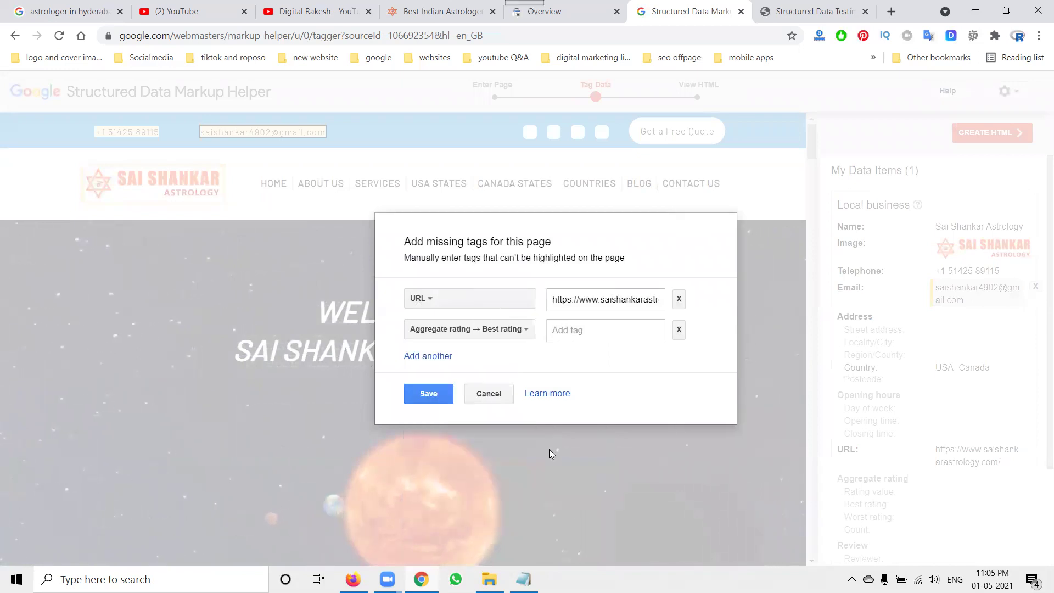
{"action": "left_click", "coordinate": [571, 335]}
{"action": "type", "text": "5"}
- Add a missing tag for the Review rating's Best rating with the value 500, plus another empty tag row
{"action": "left_click", "coordinate": [445, 356]}
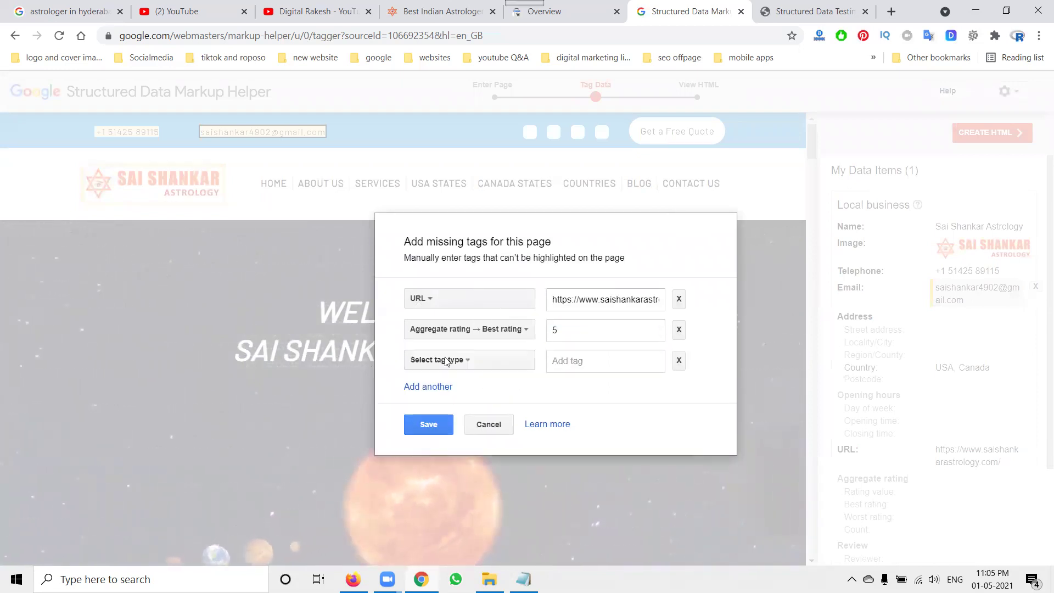
{"action": "left_click", "coordinate": [446, 360]}
{"action": "mouse_move", "coordinate": [463, 544]}
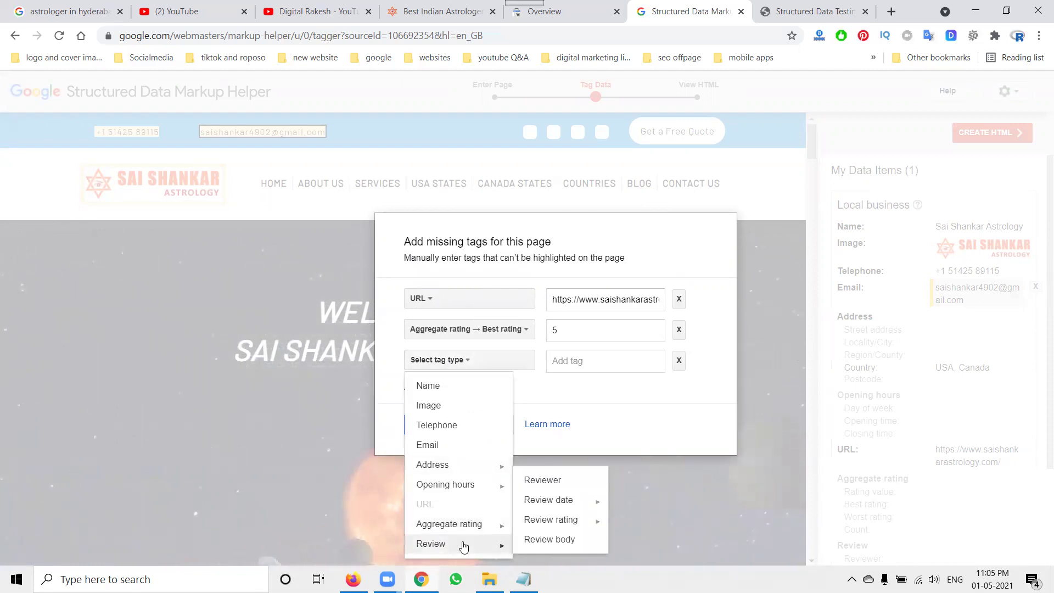
{"action": "mouse_move", "coordinate": [556, 522]}
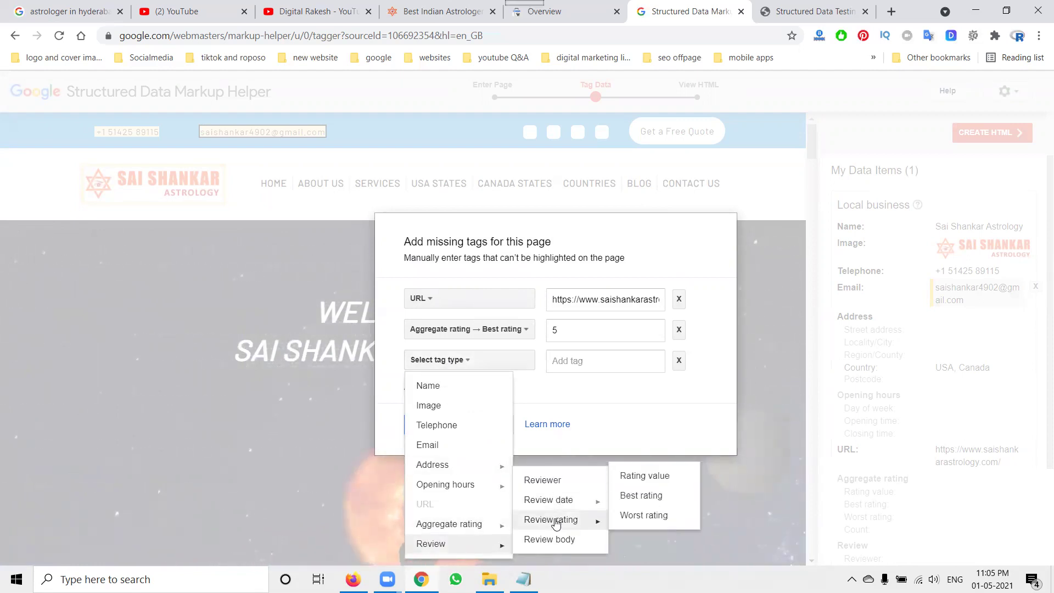
{"action": "left_click", "coordinate": [641, 495]}
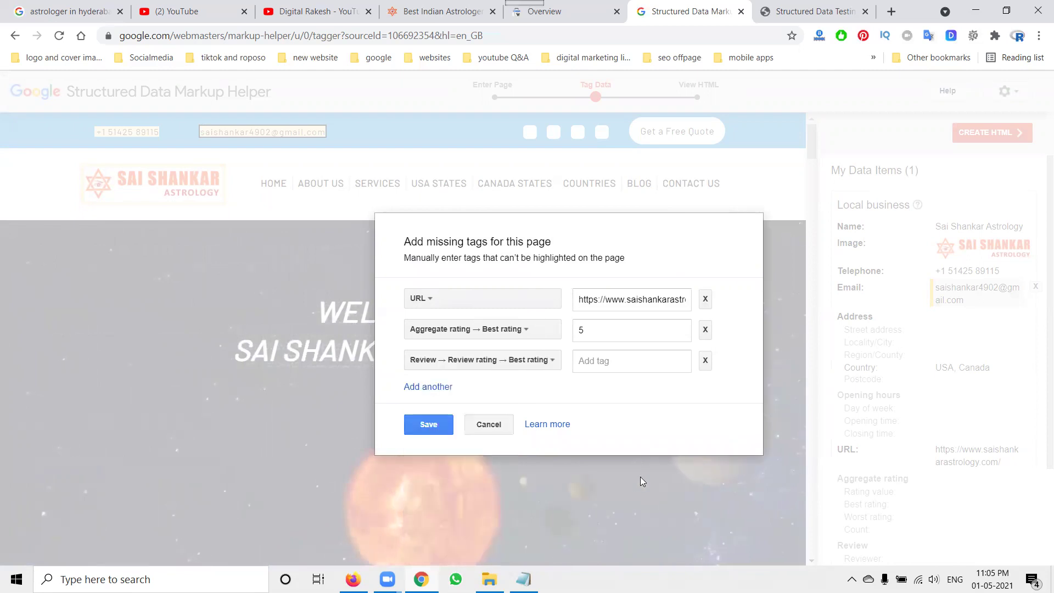
{"action": "left_click", "coordinate": [632, 360]}
{"action": "type", "text": "500"}
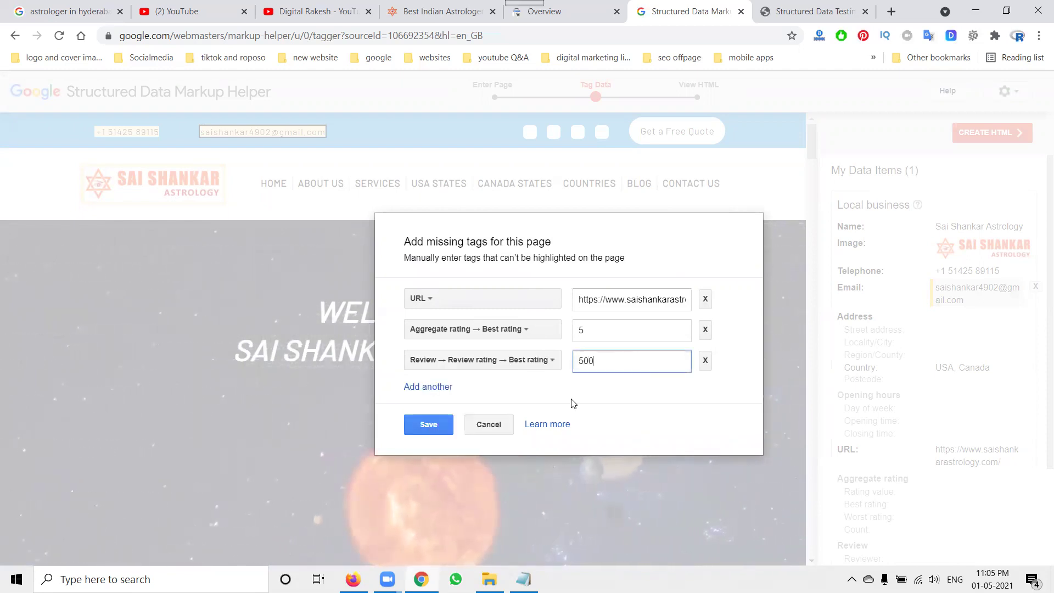
{"action": "left_click", "coordinate": [415, 391]}
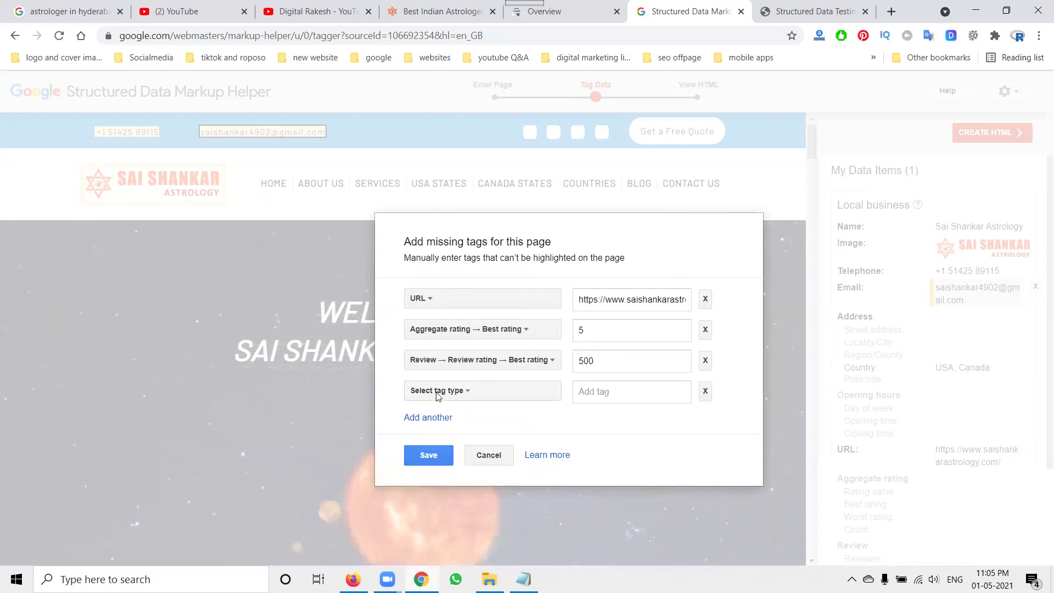
- Add a missing tag for the Aggregate rating's Count with the value 120 and save the tags
{"action": "left_click", "coordinate": [437, 394]}
{"action": "mouse_move", "coordinate": [468, 533]}
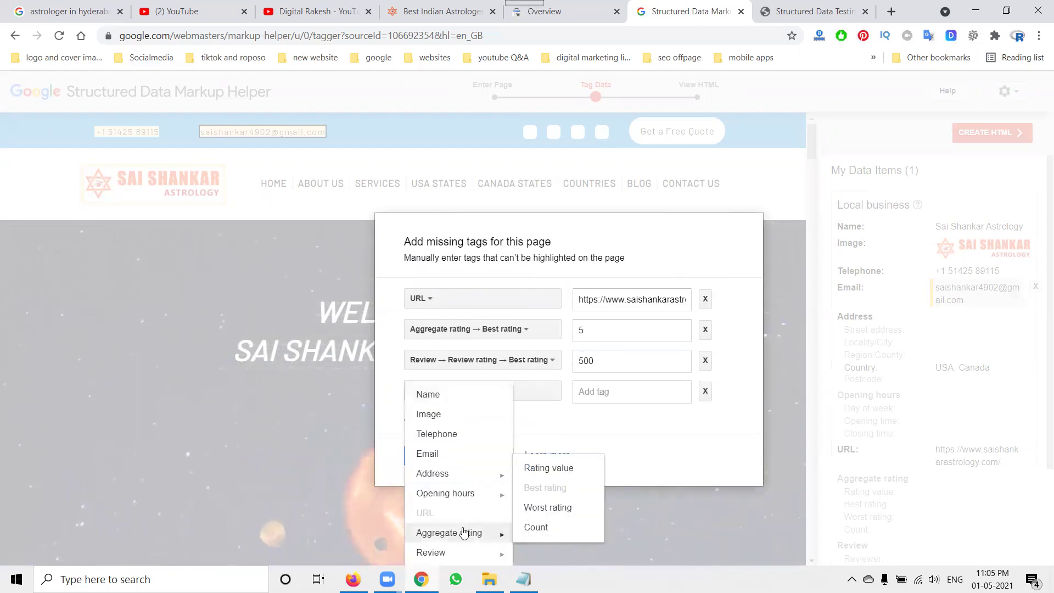
{"action": "left_click", "coordinate": [545, 529]}
{"action": "left_click", "coordinate": [628, 396]}
{"action": "type", "text": "120"}
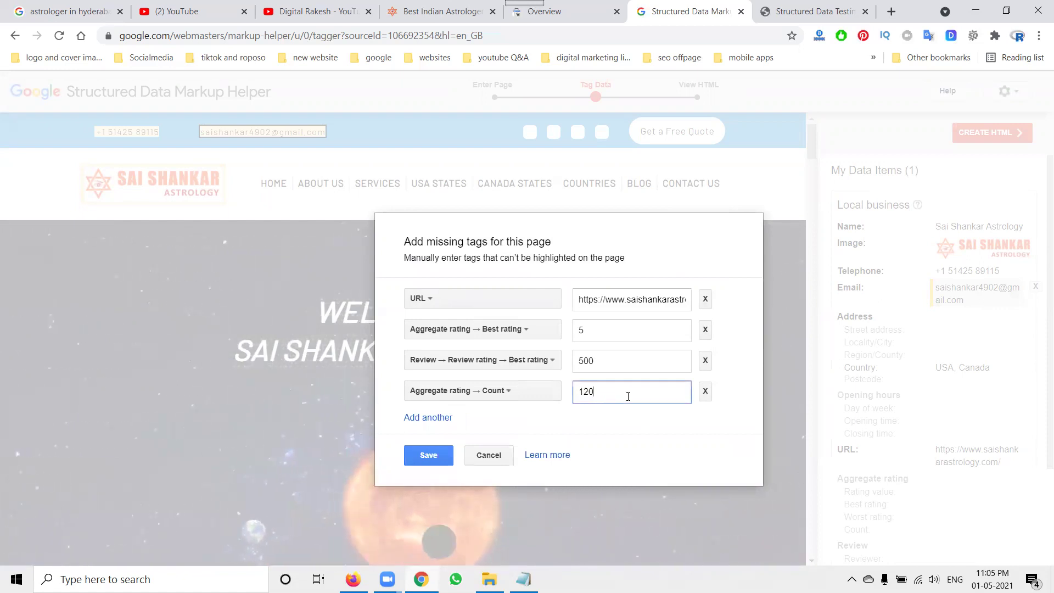
{"action": "left_click", "coordinate": [410, 457]}
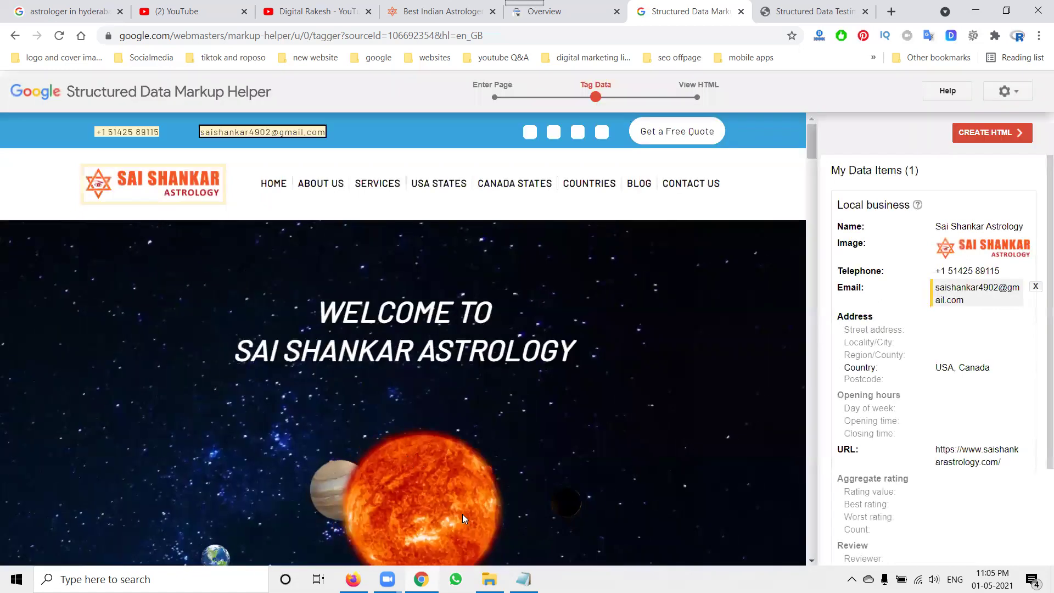
- Reopen the missing tags, insert an extra tag row, and add the Aggregate rating's Rating value as 5
{"action": "scroll", "coordinate": [994, 382], "scroll_direction": "down", "scroll_amount": 2}
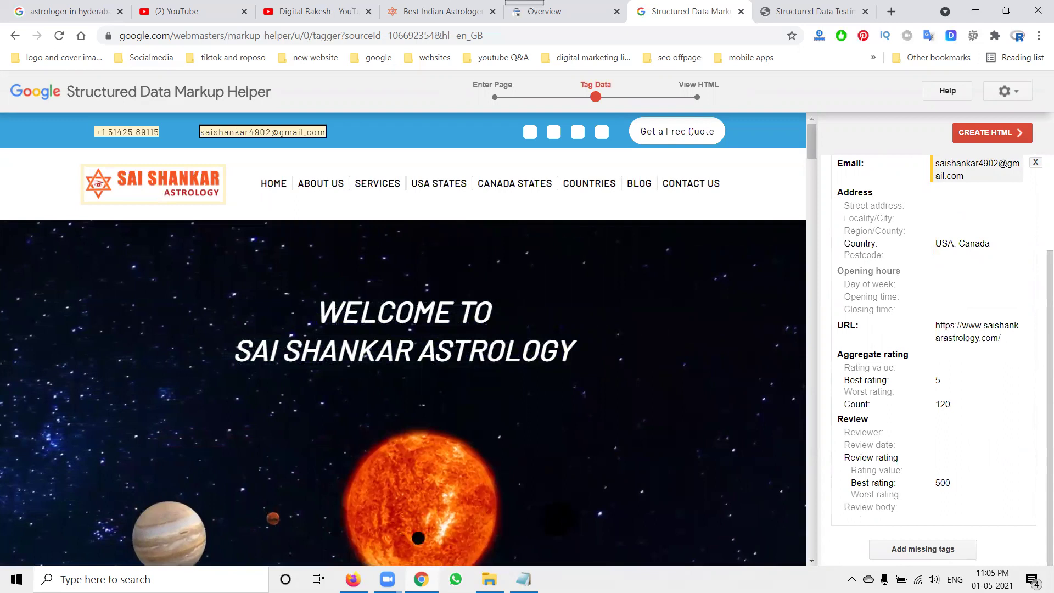
{"action": "left_click", "coordinate": [1003, 91]}
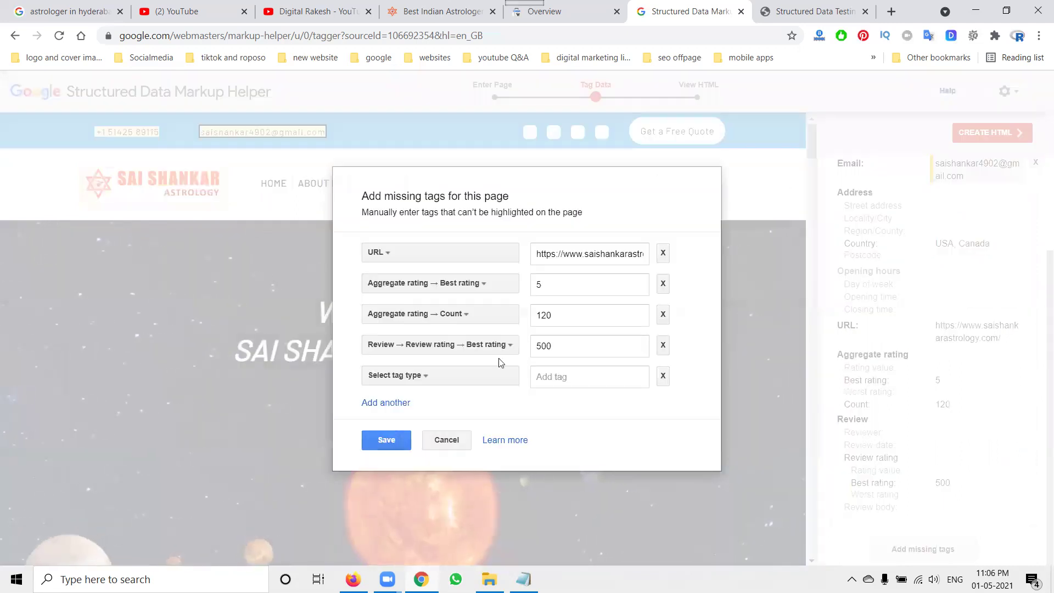
{"action": "left_click", "coordinate": [396, 403]}
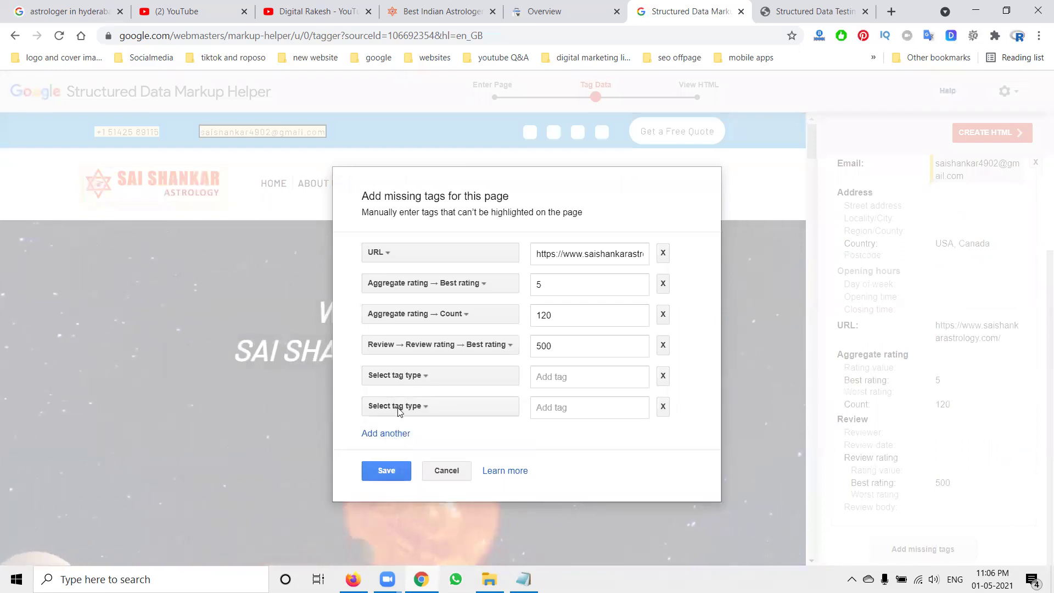
{"action": "left_click", "coordinate": [399, 411]}
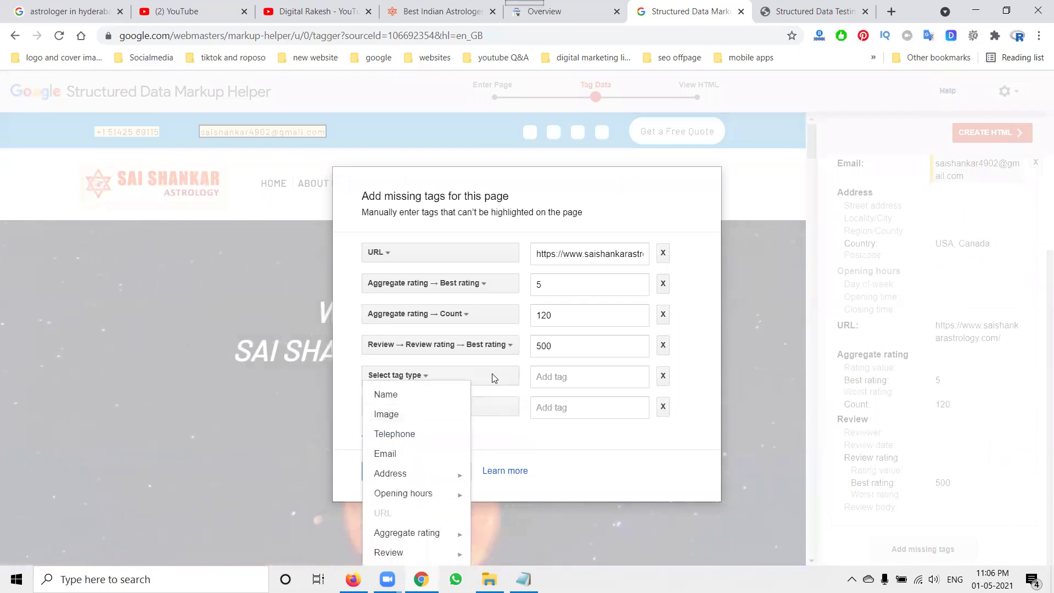
{"action": "mouse_move", "coordinate": [438, 533]}
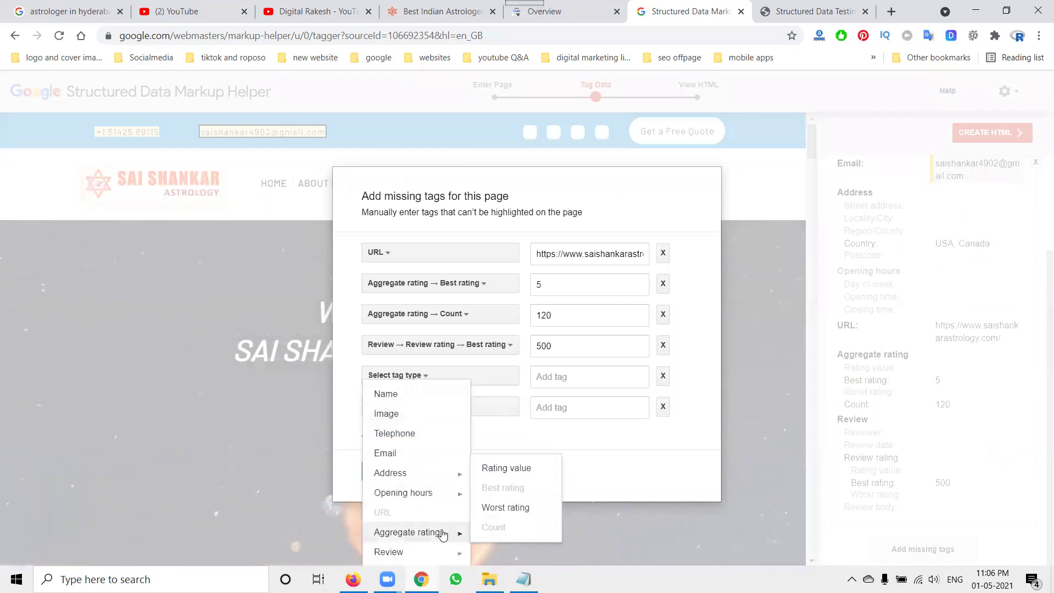
{"action": "left_click", "coordinate": [500, 468]}
{"action": "left_click", "coordinate": [563, 377]}
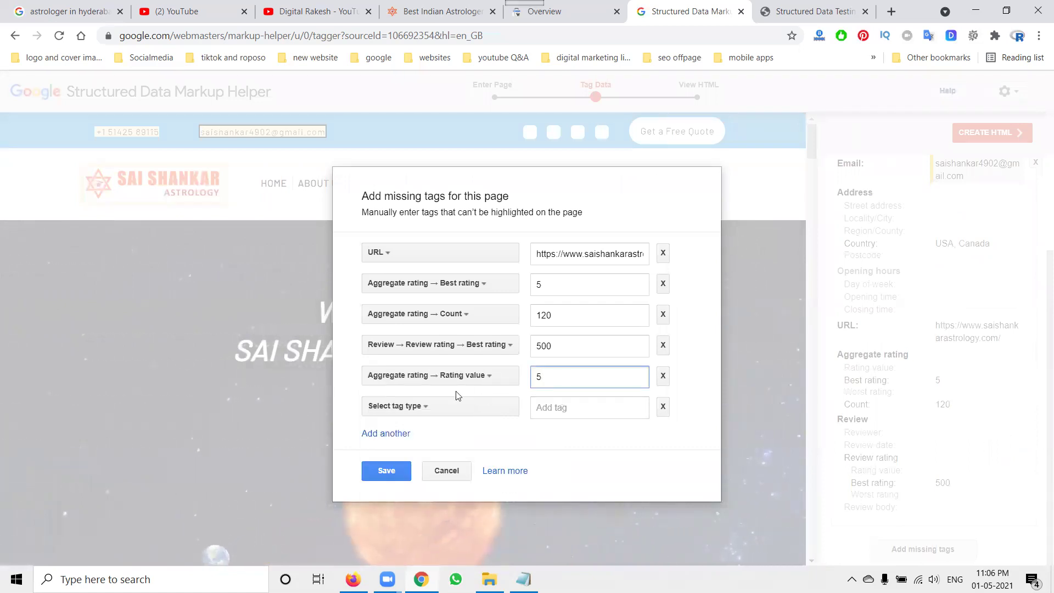
{"action": "type", "text": "5"}
- Add a missing tag for the Review's Reviewer with the value 150 and save the tags
{"action": "left_click", "coordinate": [428, 404]}
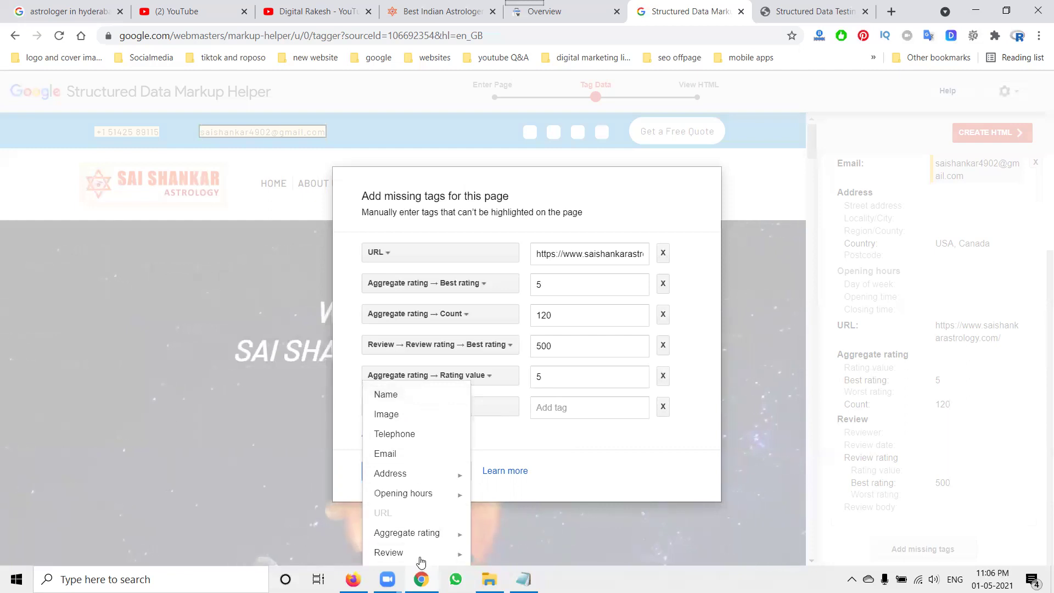
{"action": "mouse_move", "coordinate": [421, 557]}
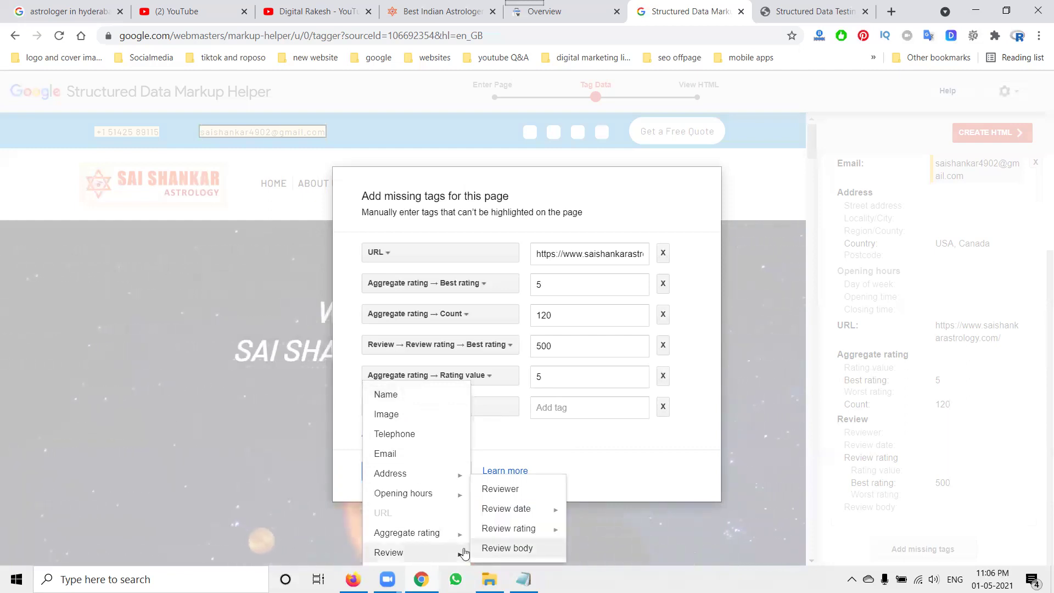
{"action": "left_click", "coordinate": [500, 488]}
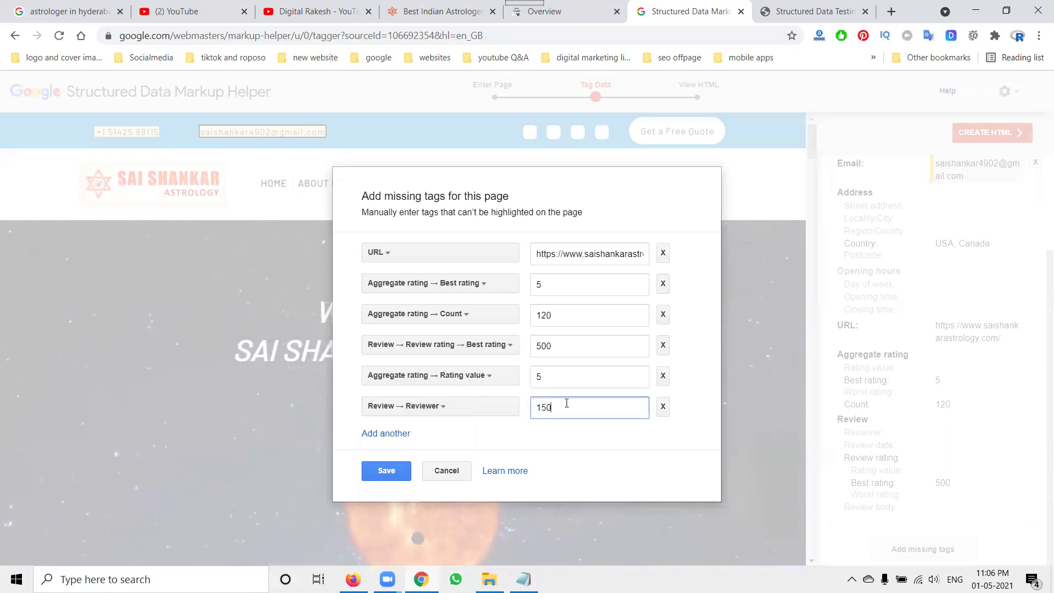
{"action": "left_click", "coordinate": [385, 471]}
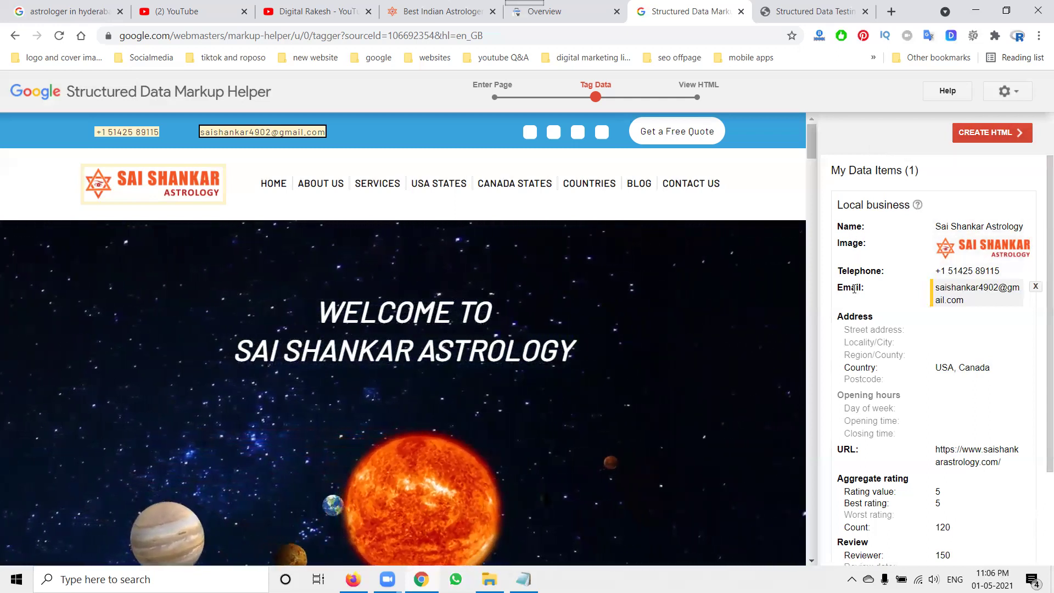
- Generate the JSON-LD markup from the tagged data and copy the whole script block
{"action": "scroll", "coordinate": [859, 375], "scroll_direction": "down", "scroll_amount": 3}
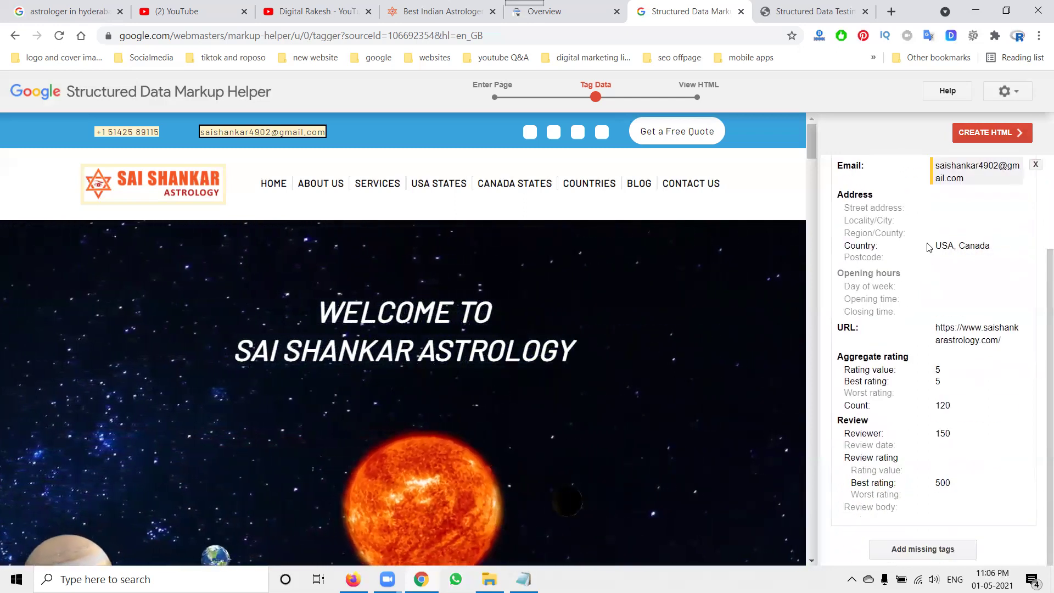
{"action": "left_click", "coordinate": [976, 130]}
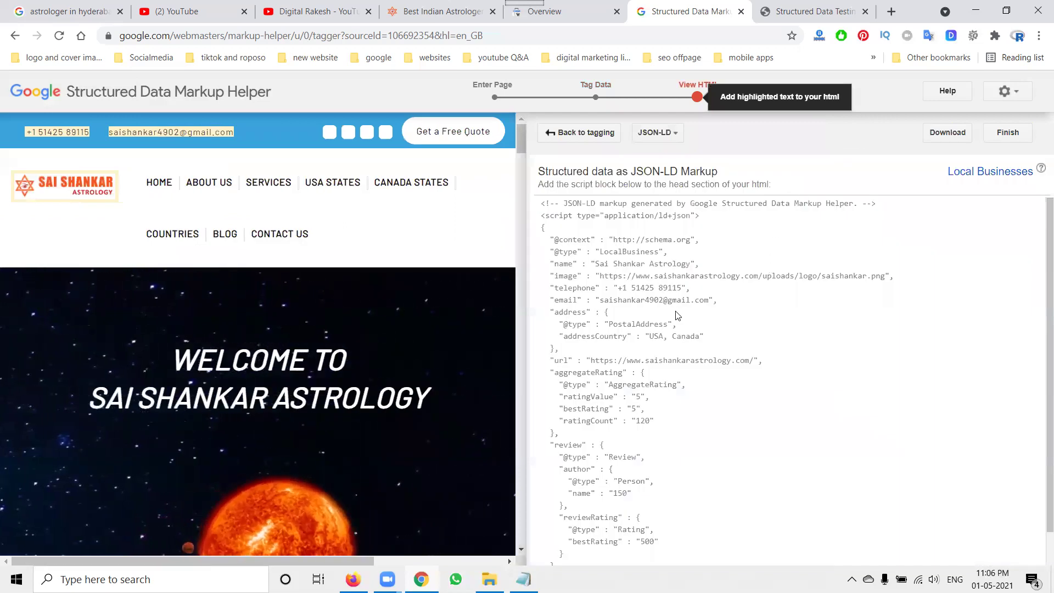
{"action": "triple_click", "coordinate": [677, 314]}
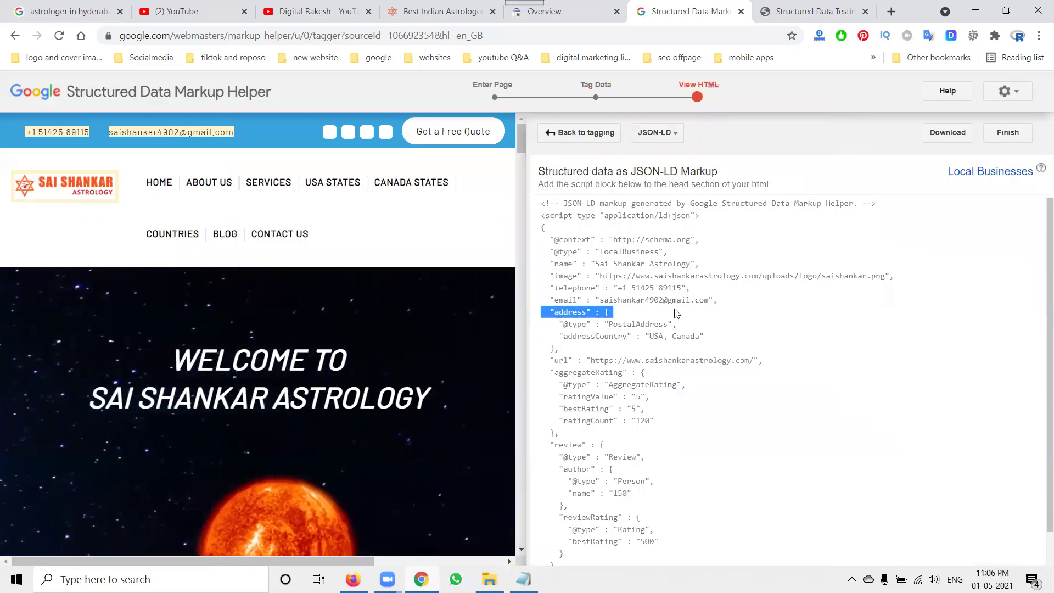
{"action": "scroll", "coordinate": [677, 313], "scroll_direction": "down", "scroll_amount": 1}
{"action": "left_click_drag", "start_coordinate": [577, 544], "coordinate": [545, 204]}
{"action": "scroll", "coordinate": [561, 250], "scroll_direction": "up", "scroll_amount": 1}
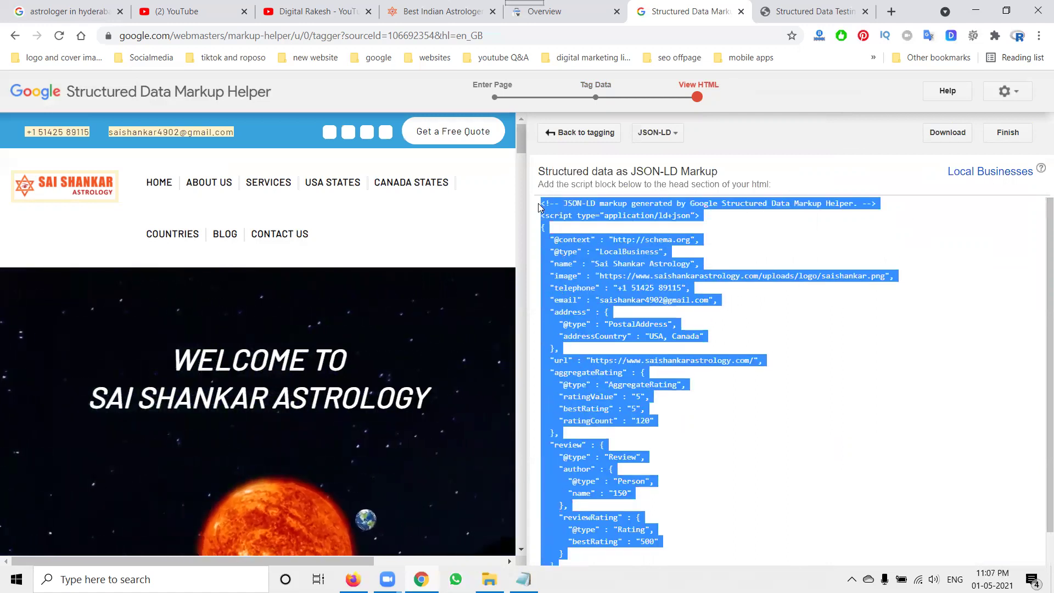
- Switch to the Structured Data Testing Tool, paste the JSON-LD markup as a code snippet, and run the test to review its results
{"action": "left_click", "coordinate": [763, 7]}
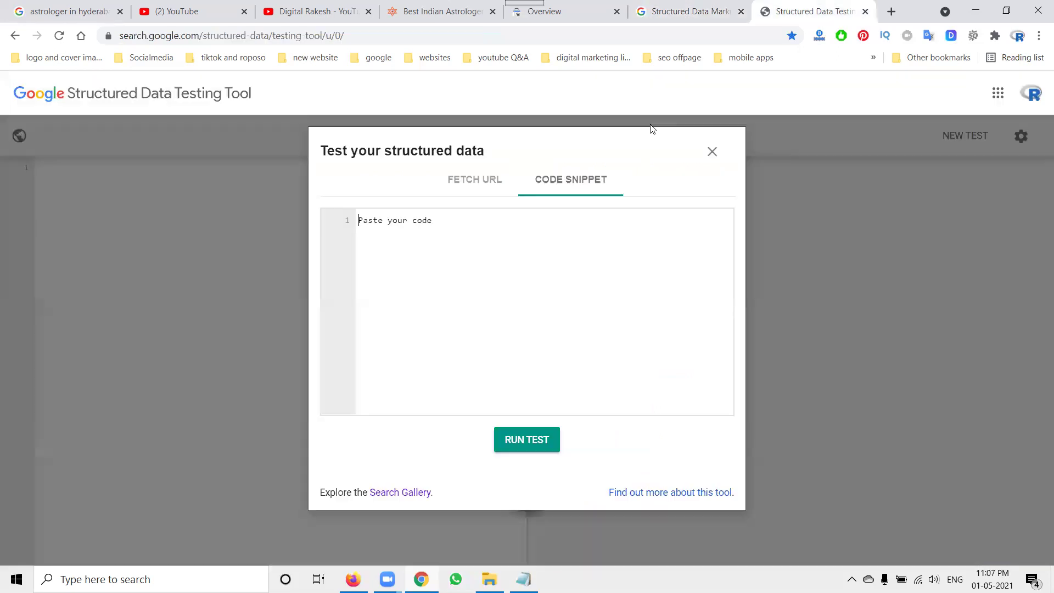
{"action": "key", "text": "ctrl+v"}
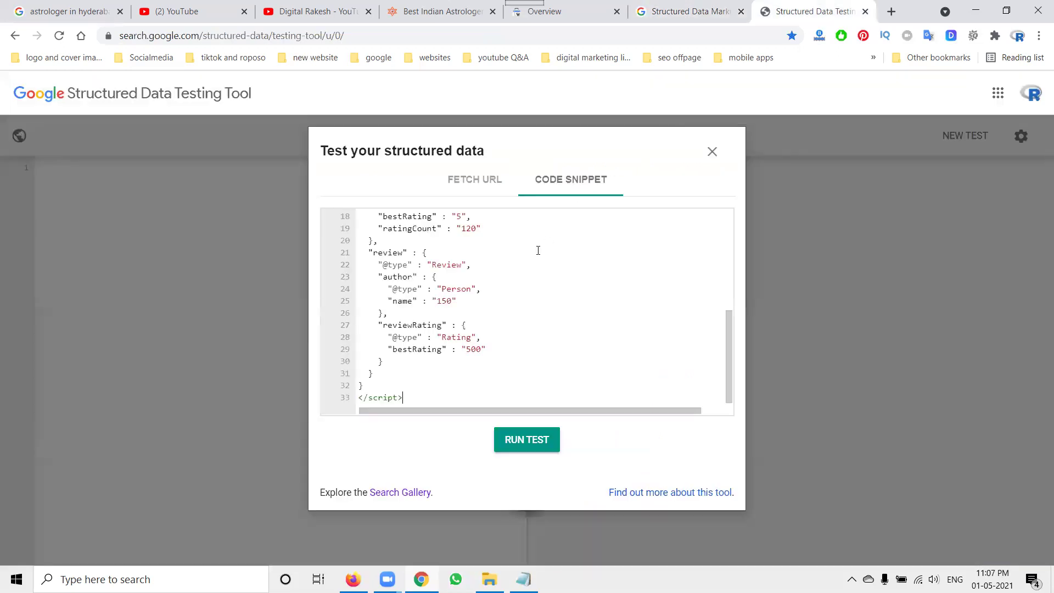
{"action": "left_click", "coordinate": [527, 444]}
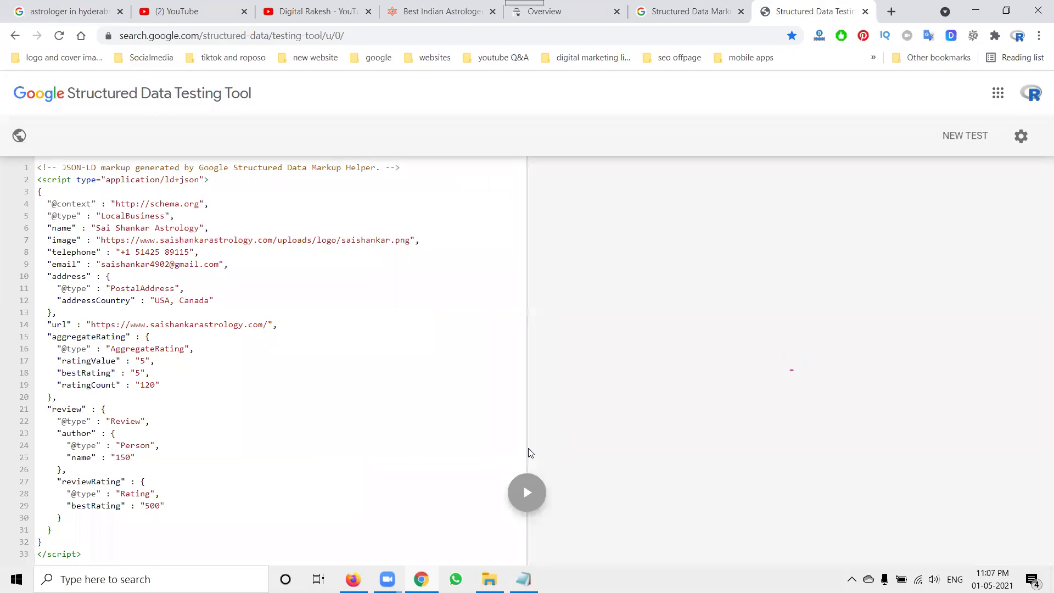
{"action": "scroll", "coordinate": [765, 309], "scroll_direction": "down", "scroll_amount": 3}
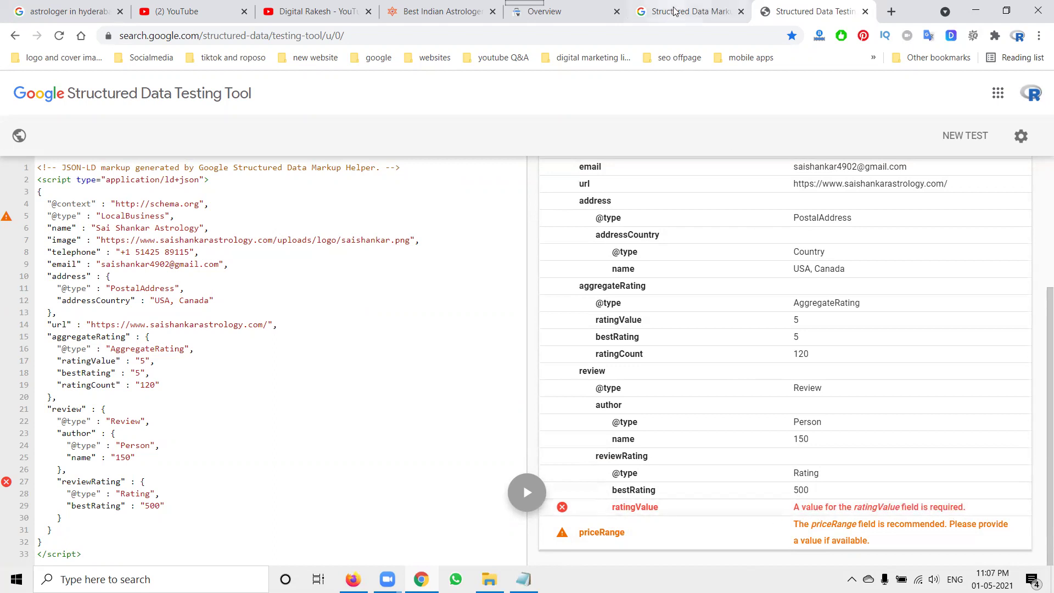
- Switch back to the Structured Data Markup Helper, return to tagging, and reopen the missing tags for editing
{"action": "left_click", "coordinate": [689, 11]}
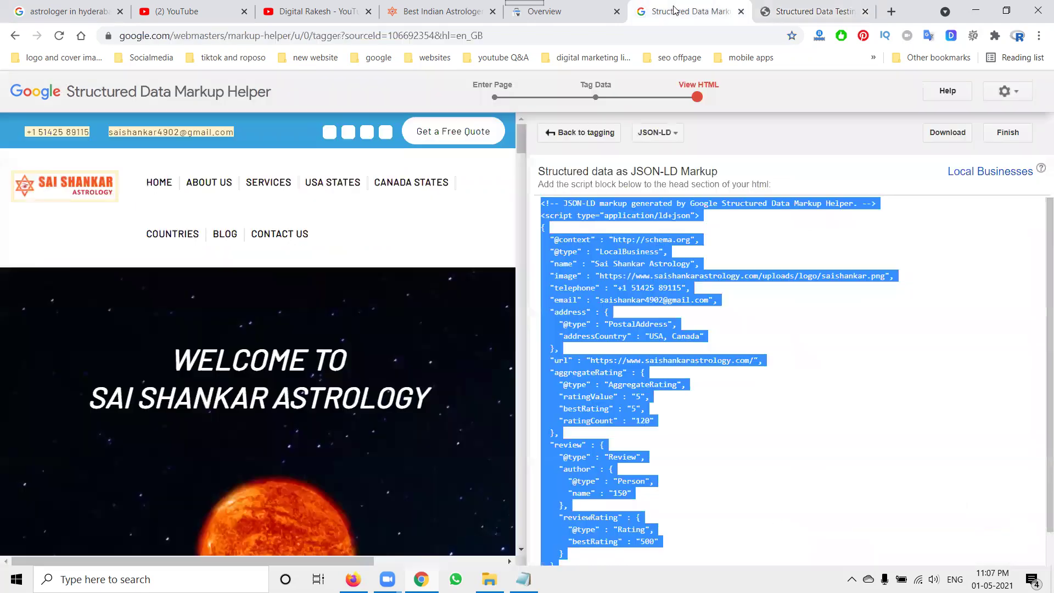
{"action": "left_click", "coordinate": [584, 134]}
{"action": "scroll", "coordinate": [918, 398], "scroll_direction": "down", "scroll_amount": 3}
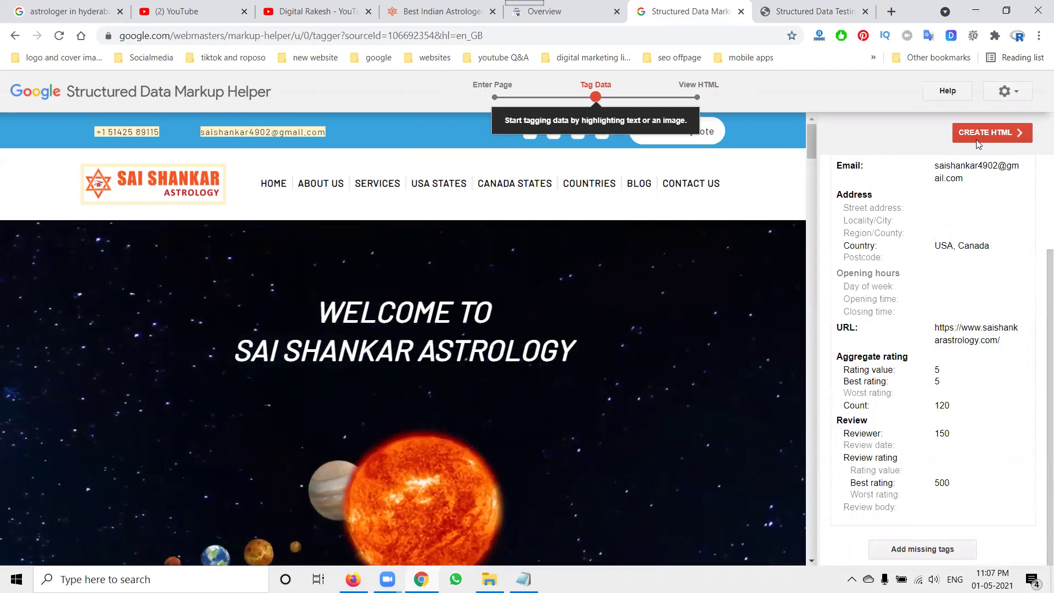
{"action": "left_click", "coordinate": [1005, 93]}
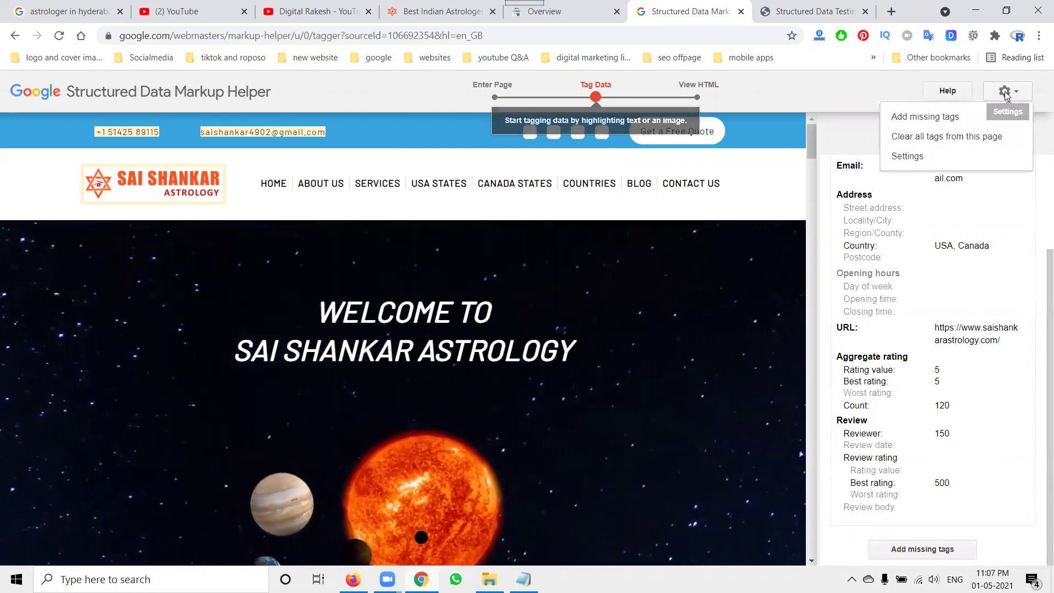
{"action": "left_click", "coordinate": [918, 113]}
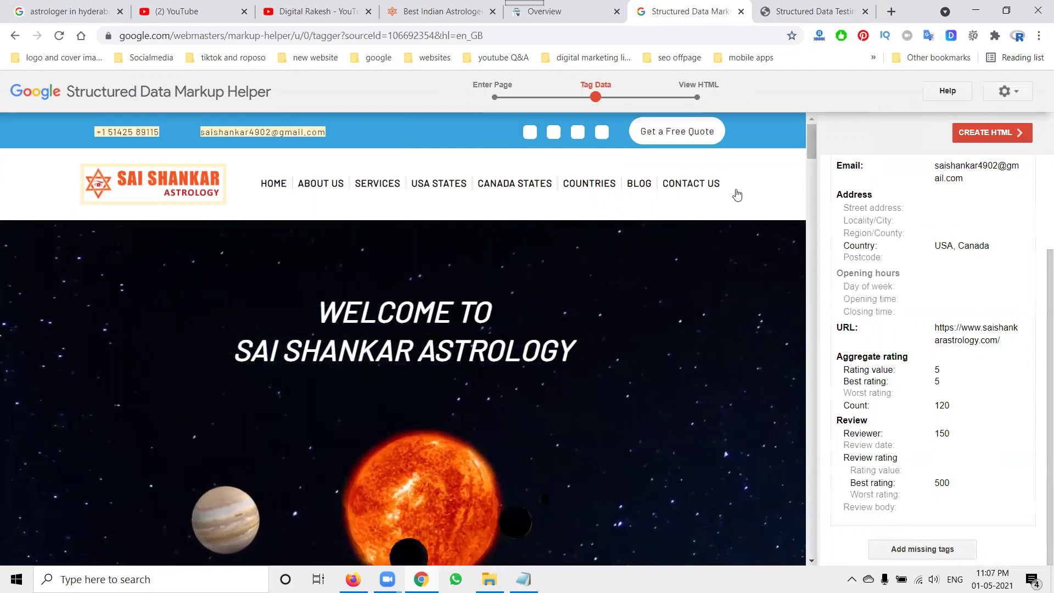
{"action": "left_click", "coordinate": [1005, 93]}
{"action": "left_click", "coordinate": [917, 114]}
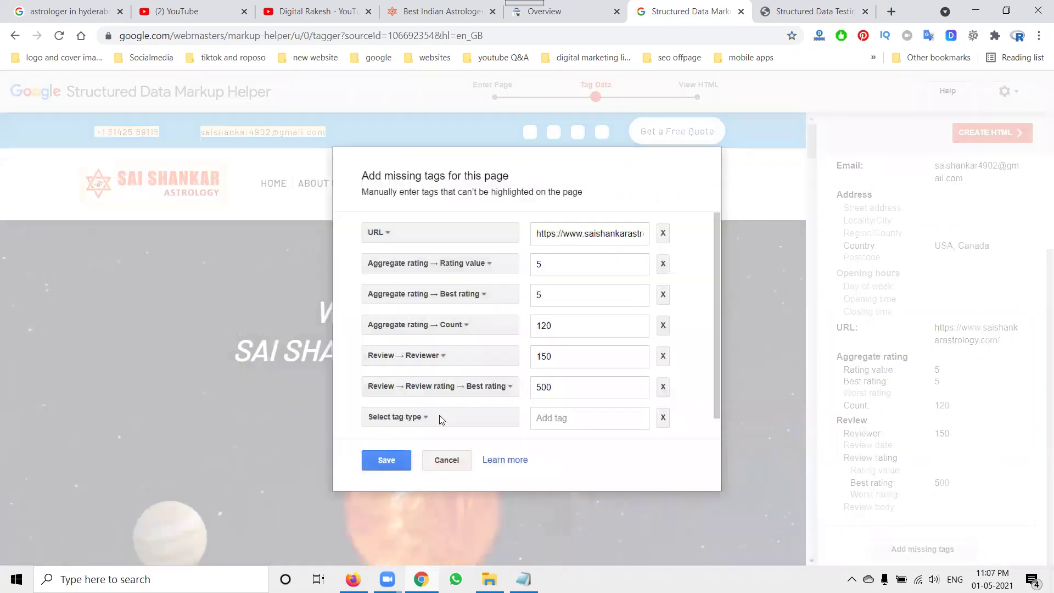
- Remove the Aggregate rating's Rating value tag from the missing tags and save
{"action": "scroll", "coordinate": [437, 408], "scroll_direction": "down", "scroll_amount": 1}
{"action": "left_click", "coordinate": [433, 400]}
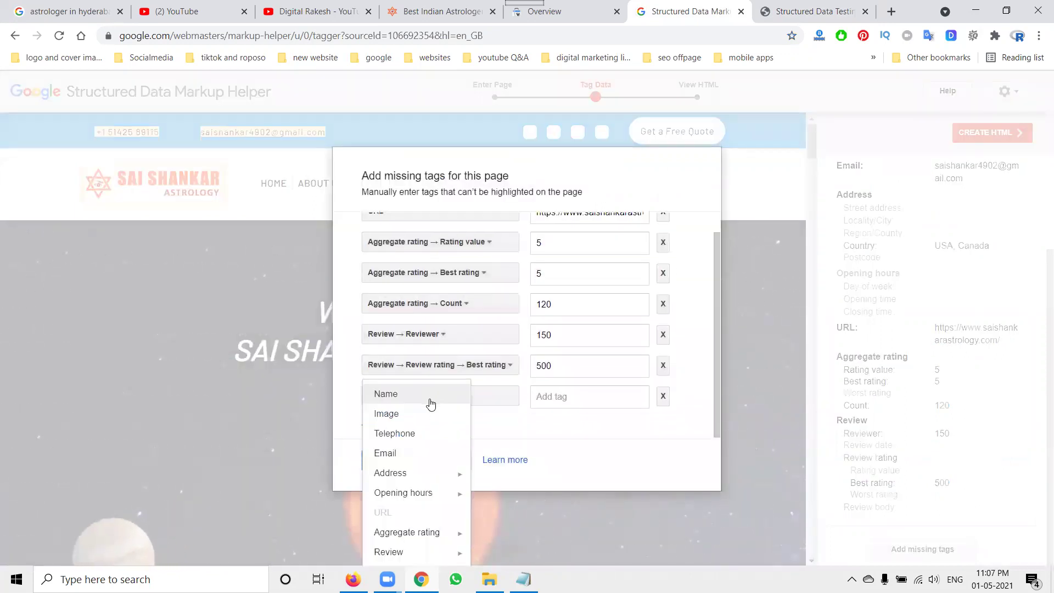
{"action": "mouse_move", "coordinate": [416, 540]}
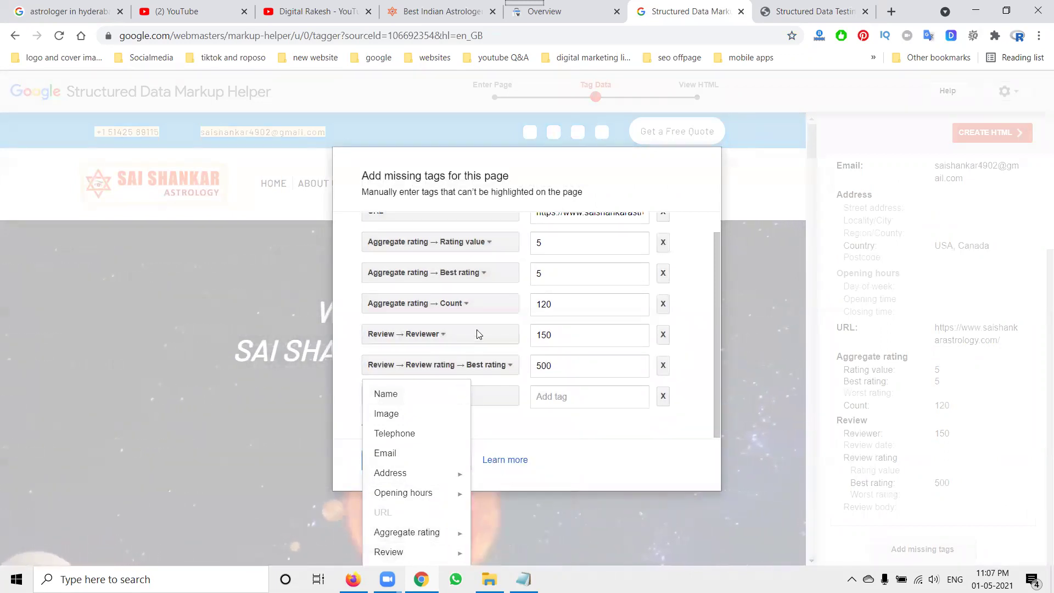
{"action": "left_click", "coordinate": [537, 425]}
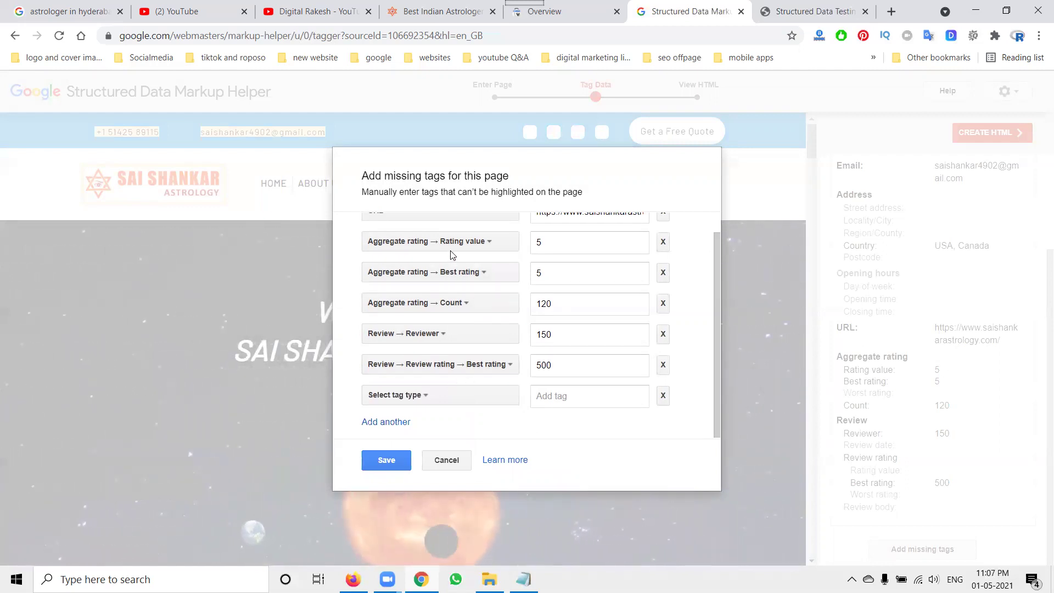
{"action": "left_click", "coordinate": [663, 242]}
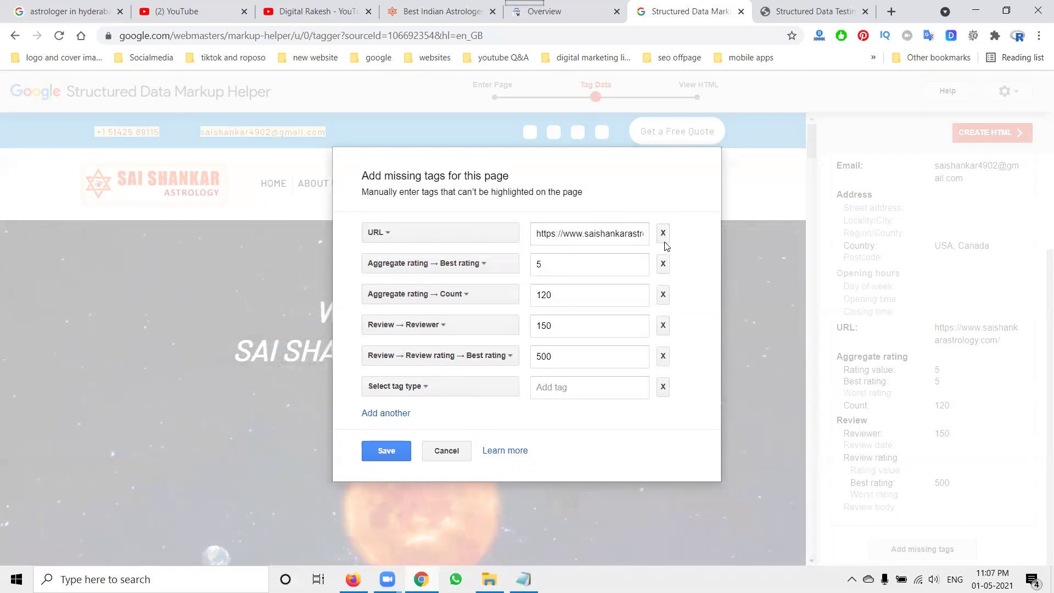
{"action": "left_click", "coordinate": [393, 452]}
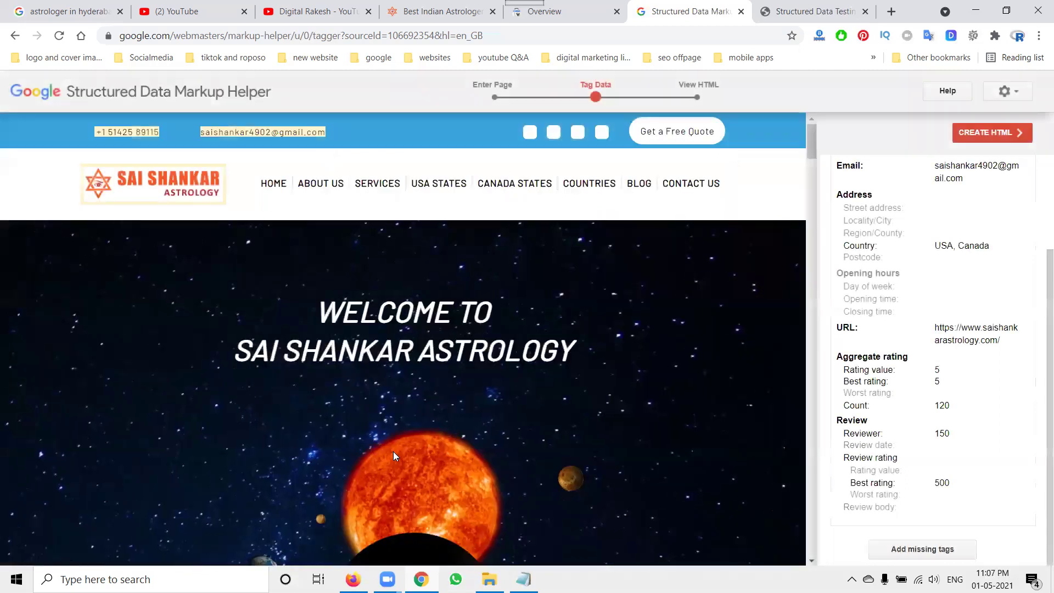
- Generate the JSON-LD markup again without the aggregate Rating value and copy the entire script
{"action": "left_click", "coordinate": [996, 130]}
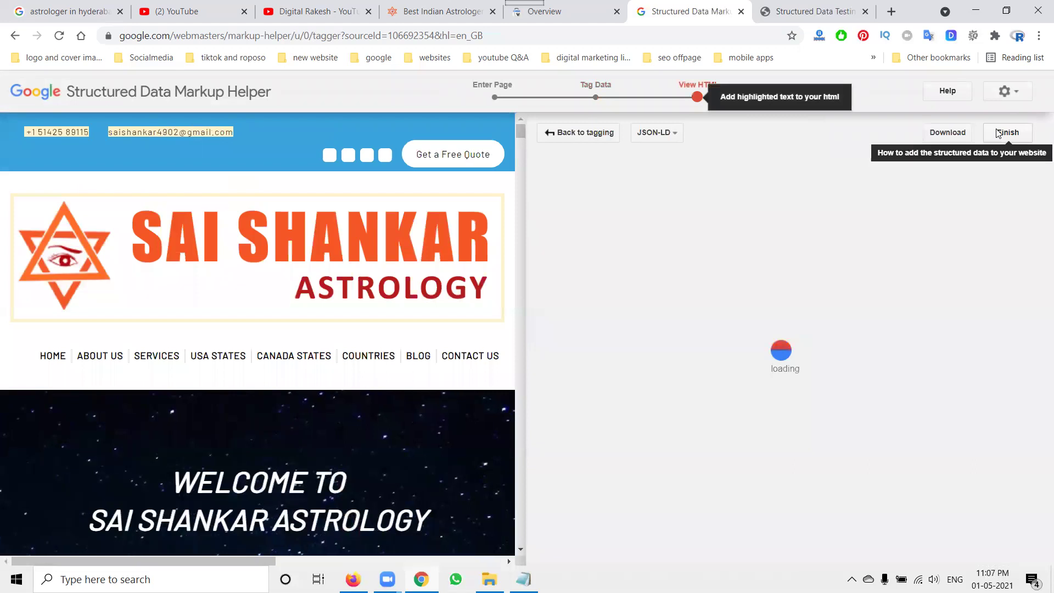
{"action": "left_click_drag", "start_coordinate": [570, 243], "coordinate": [595, 294]}
{"action": "scroll", "coordinate": [586, 271], "scroll_direction": "up", "scroll_amount": 1}
{"action": "left_click_drag", "start_coordinate": [542, 201], "coordinate": [623, 436]}
{"action": "key", "text": "ctrl+c"}
{"action": "left_click_drag", "start_coordinate": [627, 454], "coordinate": [598, 542]}
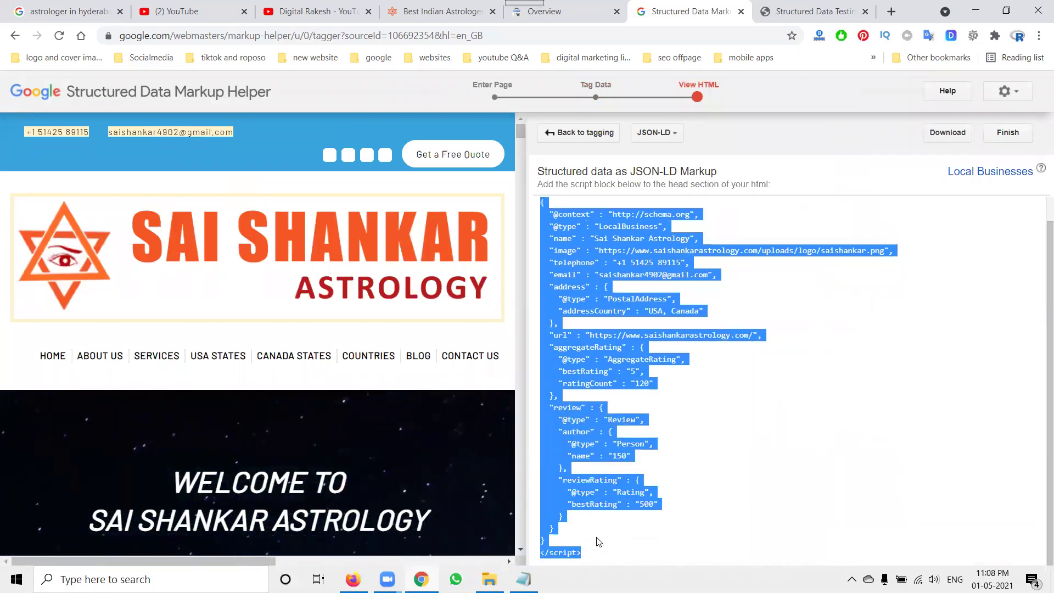
- Switch to the Structured Data Testing Tool, start a new test with the copied JSON-LD as a code snippet, and run it
{"action": "left_click", "coordinate": [793, 8]}
{"action": "left_click", "coordinate": [268, 273]}
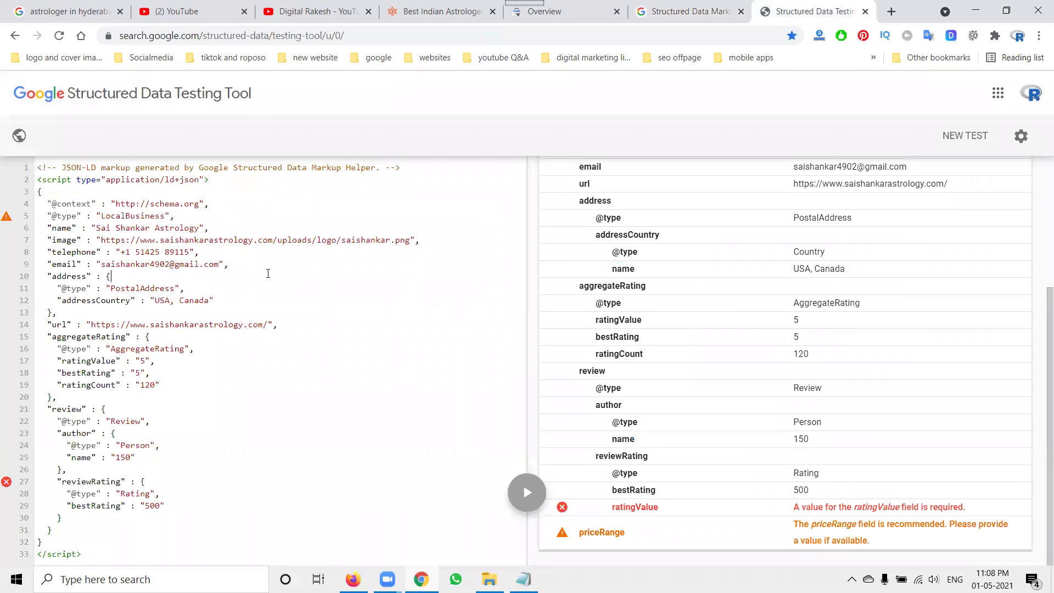
{"action": "left_click", "coordinate": [15, 35]}
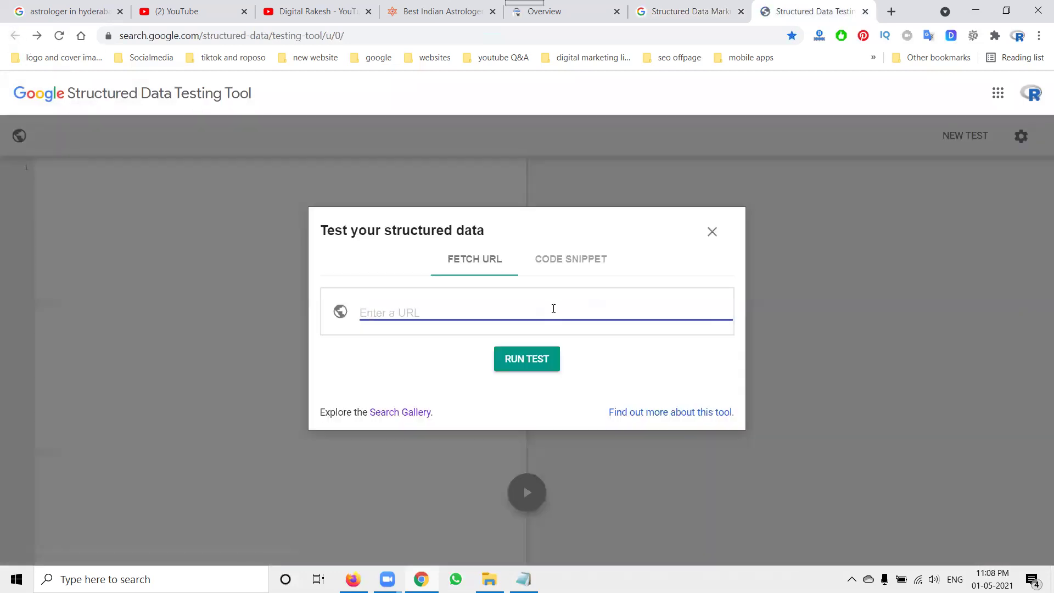
{"action": "left_click", "coordinate": [561, 260]}
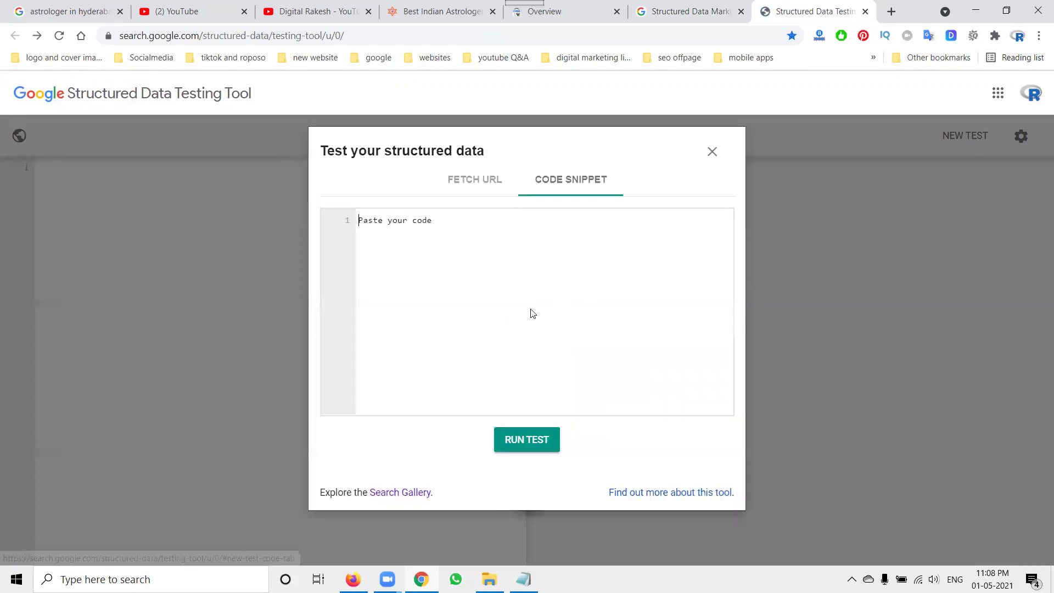
{"action": "key", "text": "ctrl+v"}
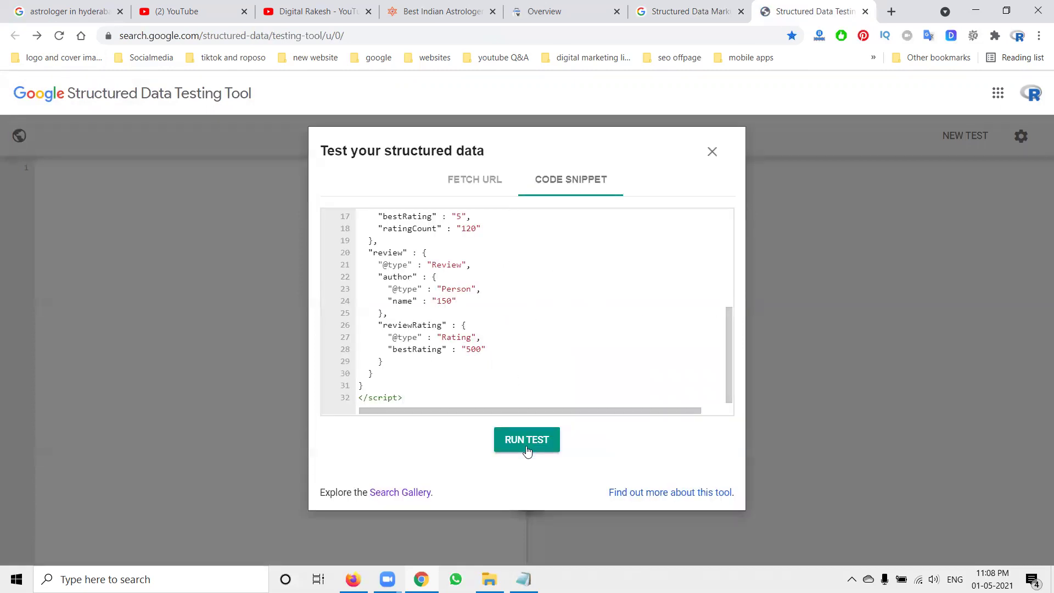
{"action": "left_click", "coordinate": [526, 440]}
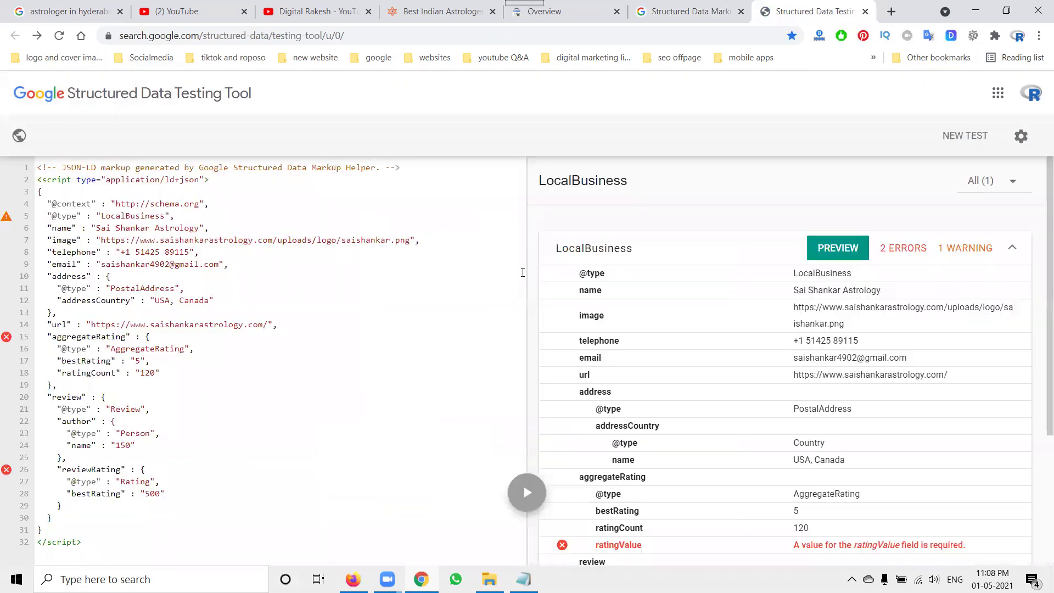
{"action": "scroll", "coordinate": [882, 282], "scroll_direction": "down", "scroll_amount": 3}
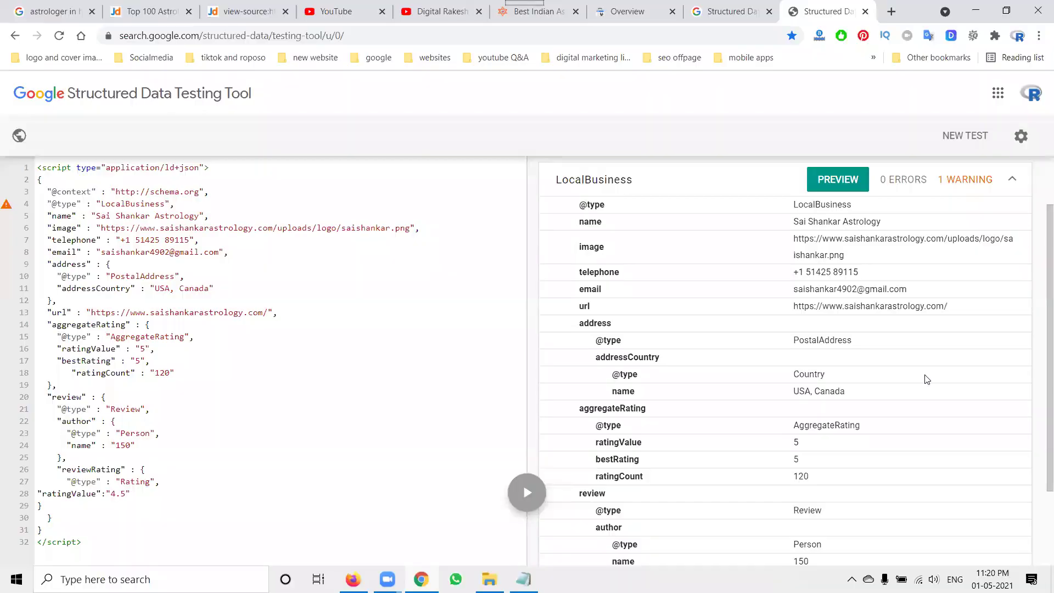
- Preview the LocalBusiness rich card and compare it with the Justdial page source and the rated listings for "astrologer in hyderabad"
{"action": "scroll", "coordinate": [819, 340], "scroll_direction": "up", "scroll_amount": 2}
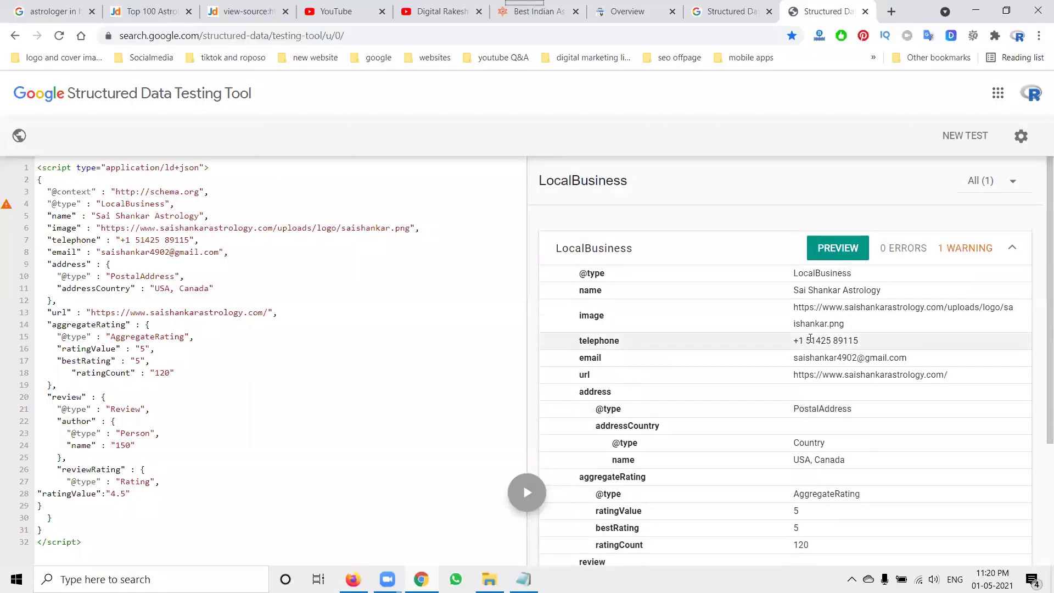
{"action": "left_click", "coordinate": [828, 250]}
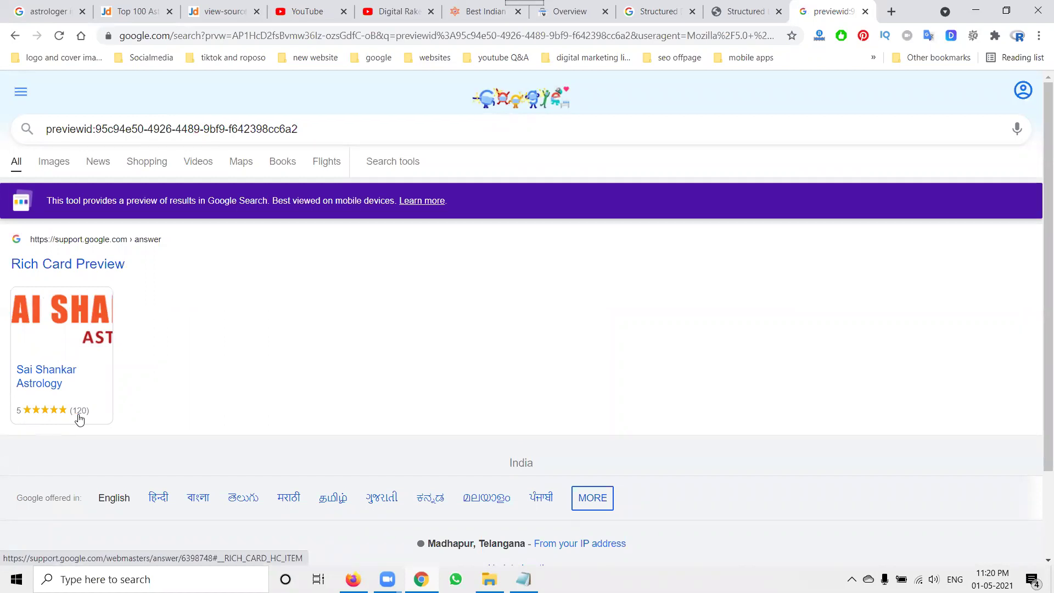
{"action": "left_click", "coordinate": [134, 11]}
{"action": "left_click", "coordinate": [224, 11]}
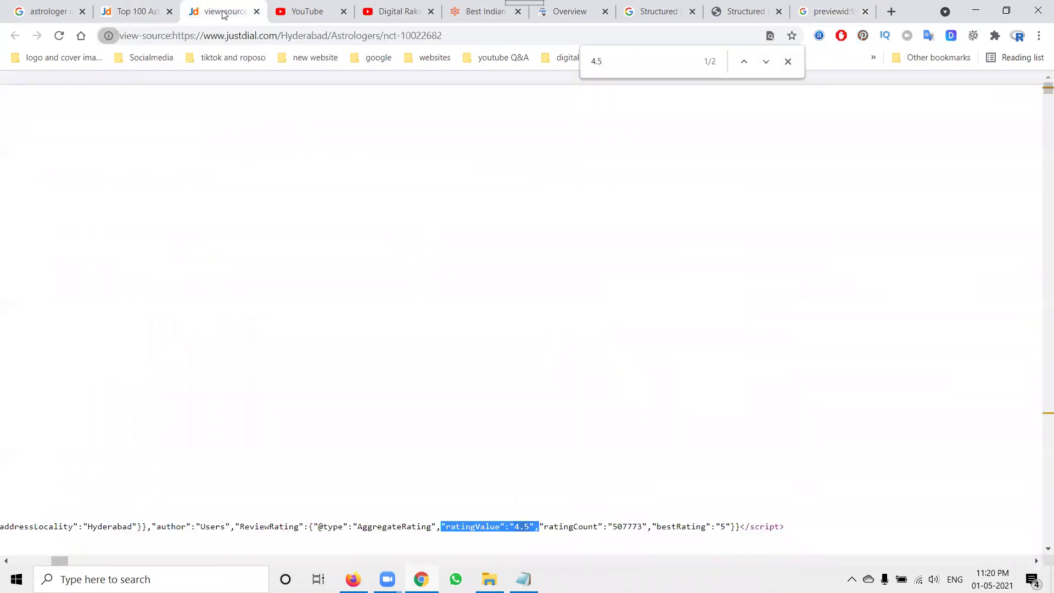
{"action": "left_click", "coordinate": [67, 6]}
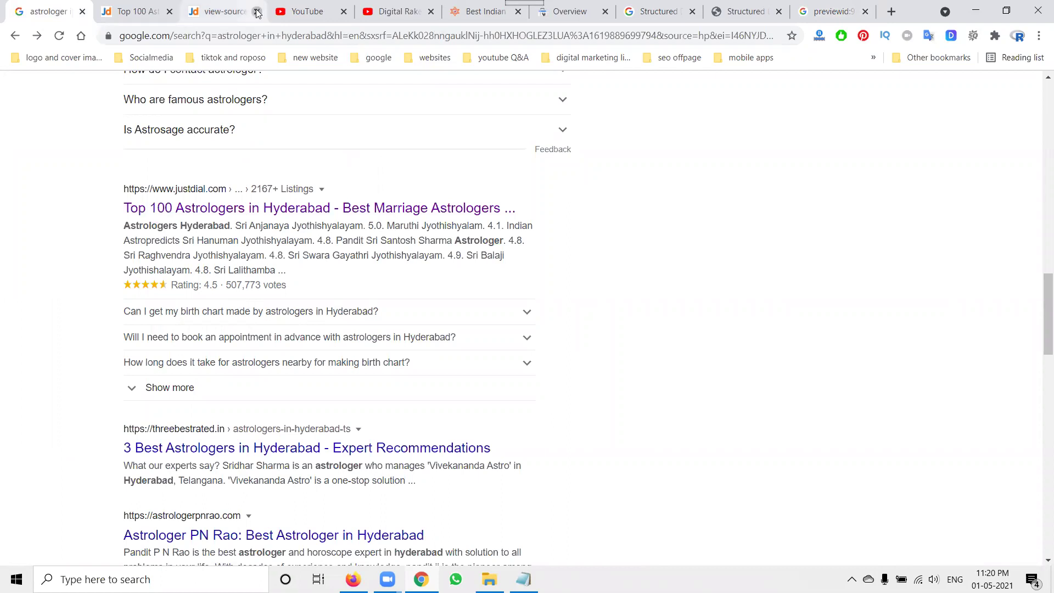
{"action": "left_click", "coordinate": [257, 12]}
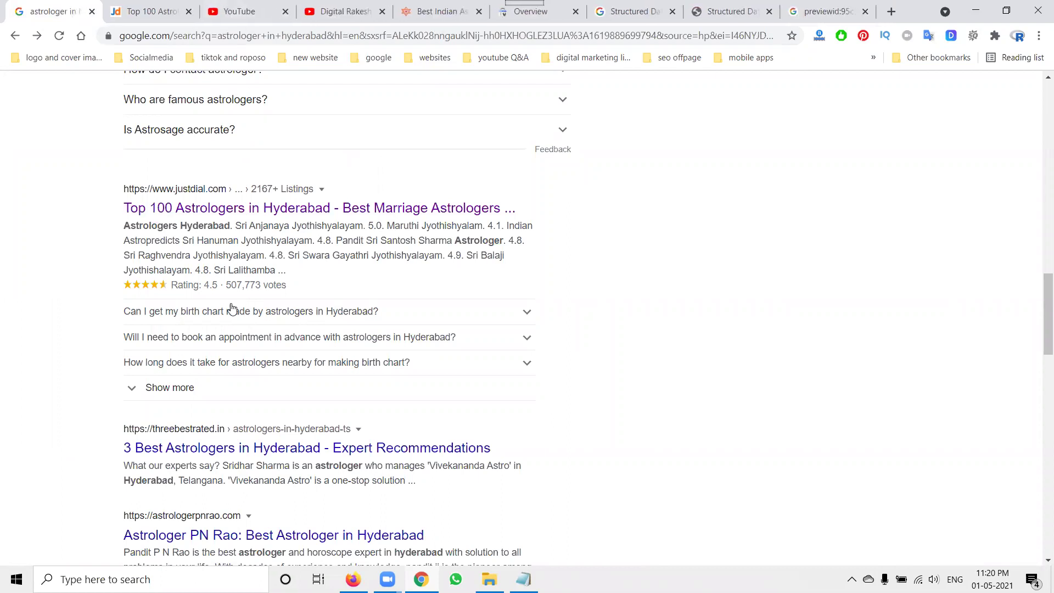
{"action": "scroll", "coordinate": [232, 309], "scroll_direction": "down", "scroll_amount": 1}
{"action": "scroll", "coordinate": [232, 309], "scroll_direction": "down", "scroll_amount": 7}
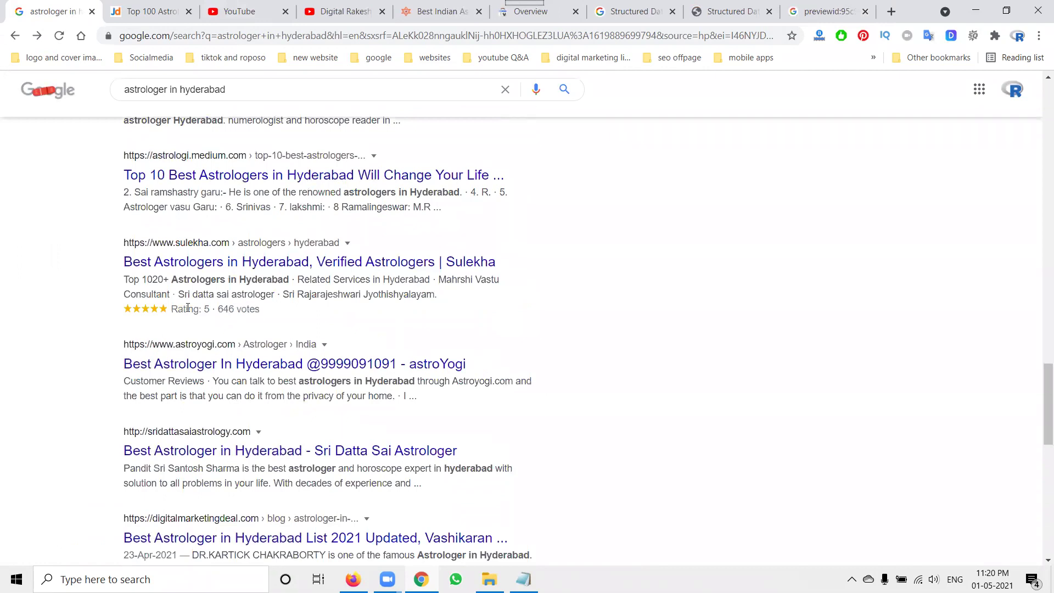
- Return to the search preview, open the Rich Card Preview link, and close the help page it leads to
{"action": "left_click", "coordinate": [805, 6]}
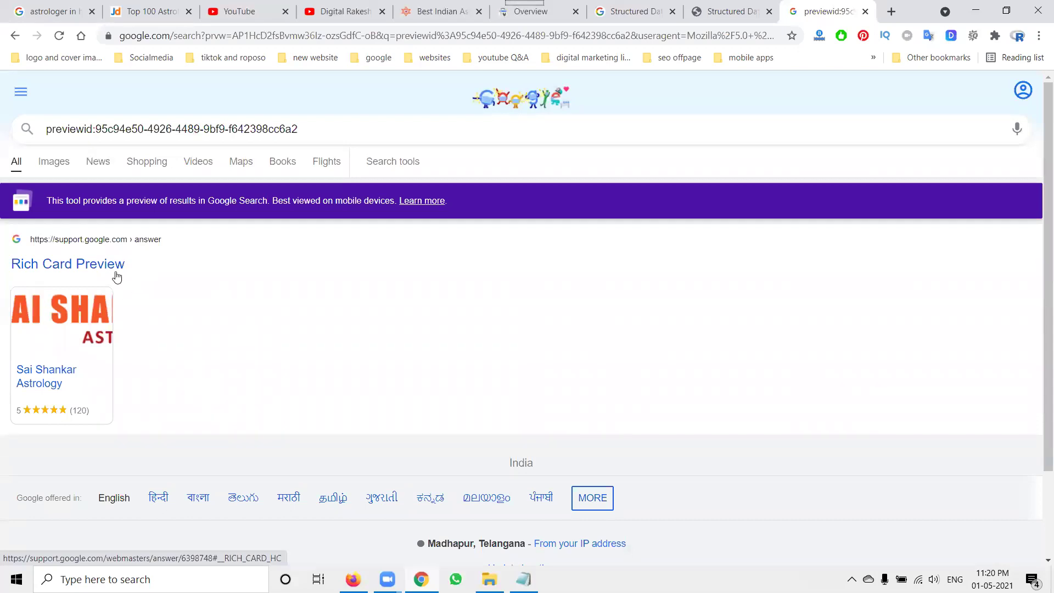
{"action": "left_click", "coordinate": [96, 265]}
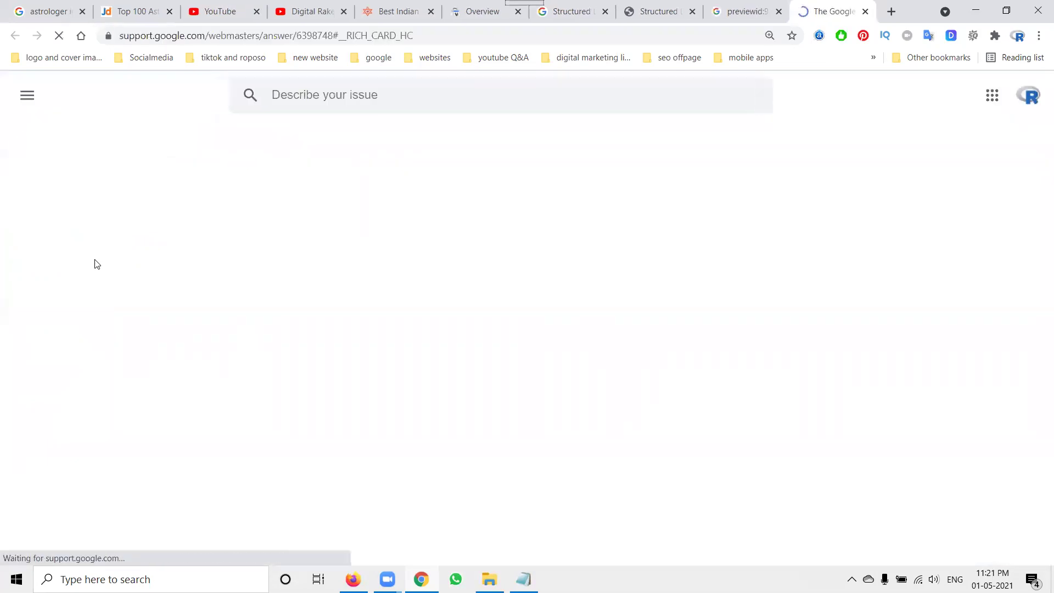
{"action": "left_click", "coordinate": [864, 11]}
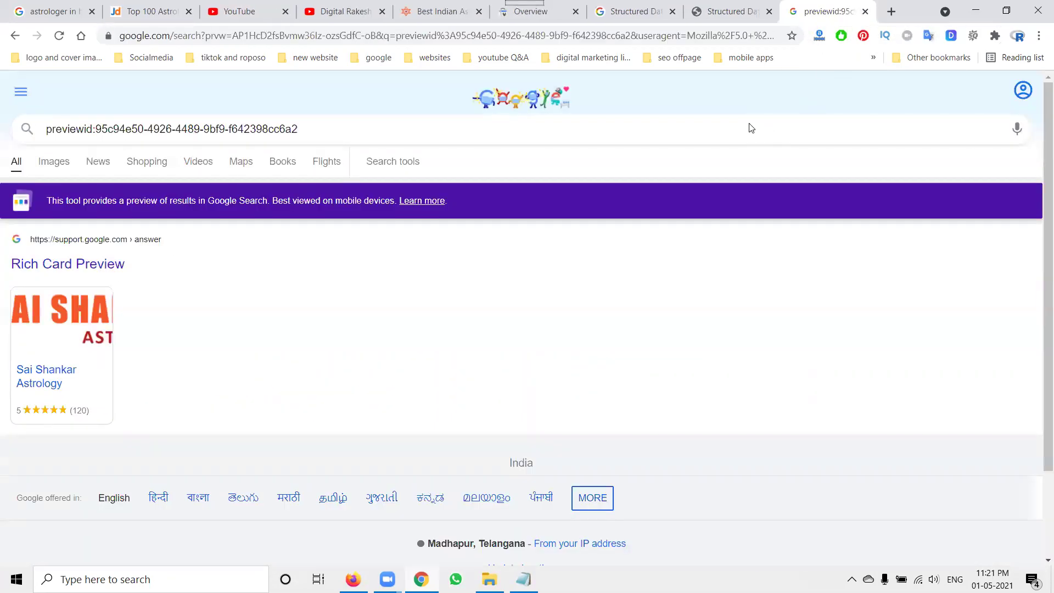
- Set the aggregate rating's ratingCount to 150 in the Structured Data Testing Tool, rerun the test, and preview the rich card
{"action": "left_click", "coordinate": [728, 9]}
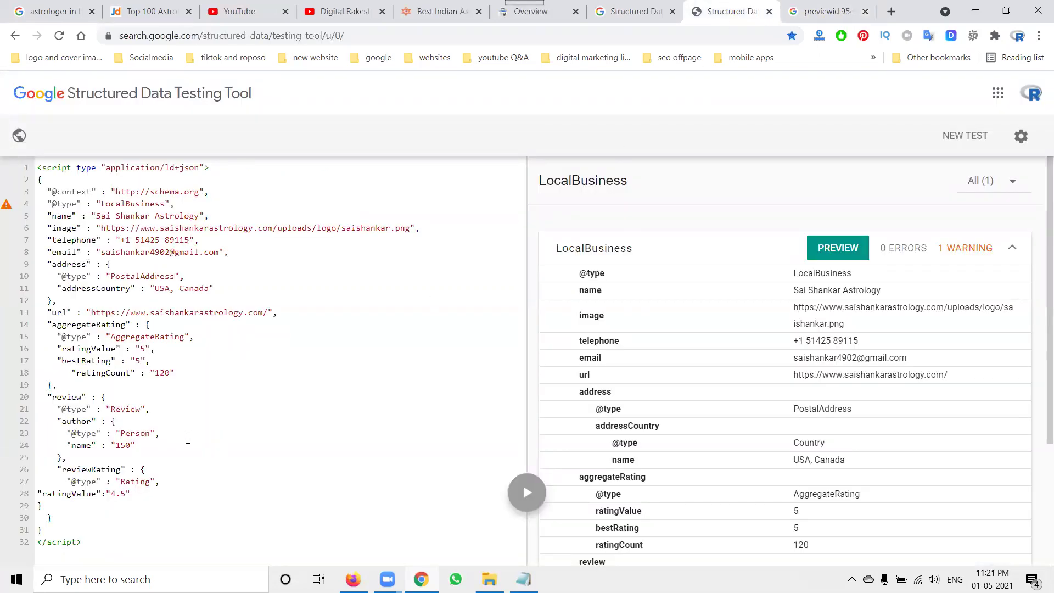
{"action": "double_click", "coordinate": [164, 374]}
{"action": "type", "text": "1"}
{"action": "left_click", "coordinate": [527, 493]}
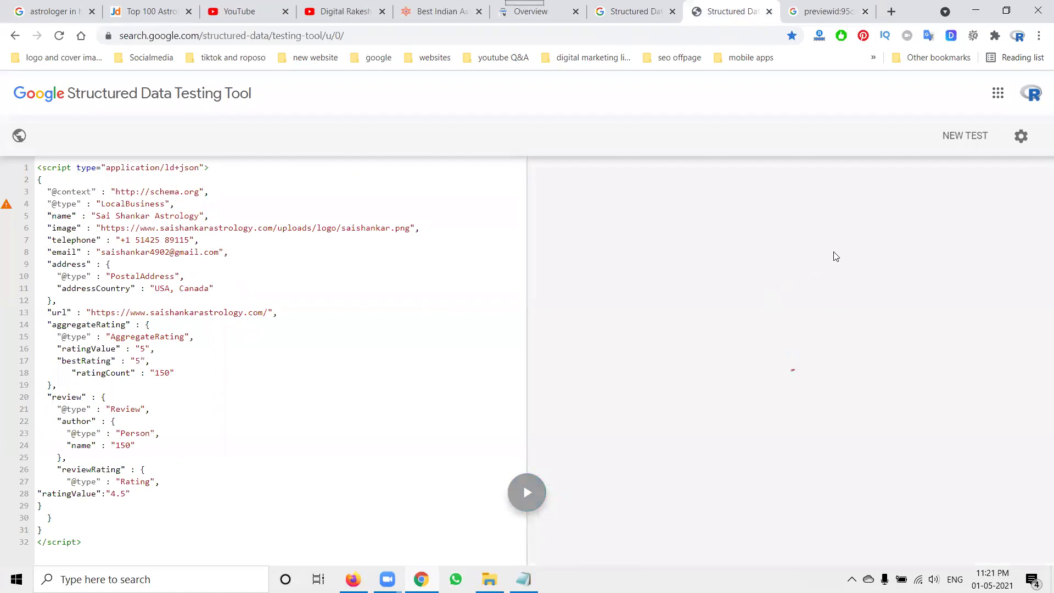
{"action": "left_click", "coordinate": [837, 253]}
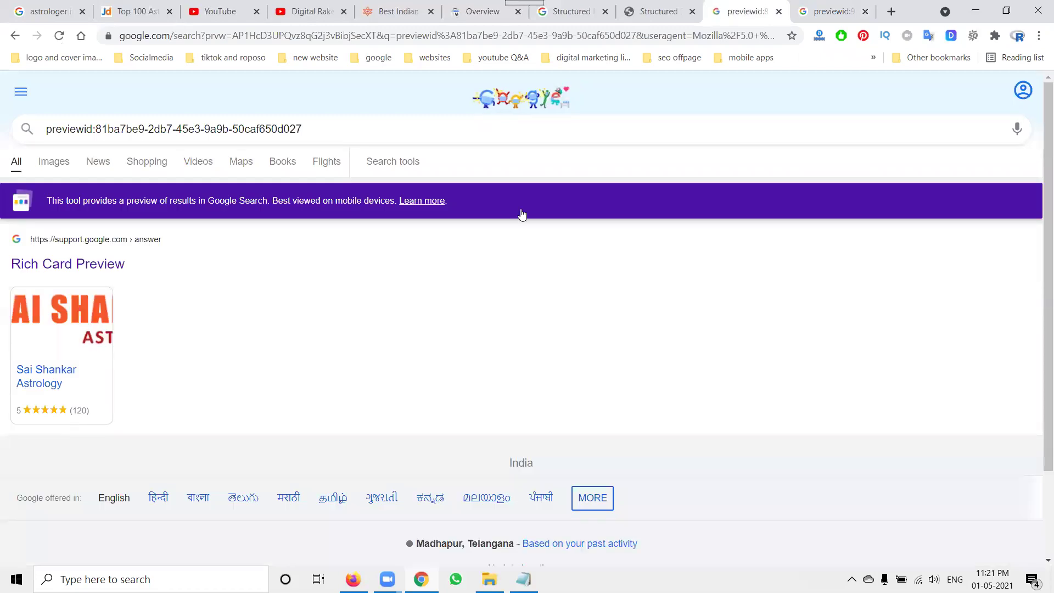
{"action": "left_click", "coordinate": [778, 12]}
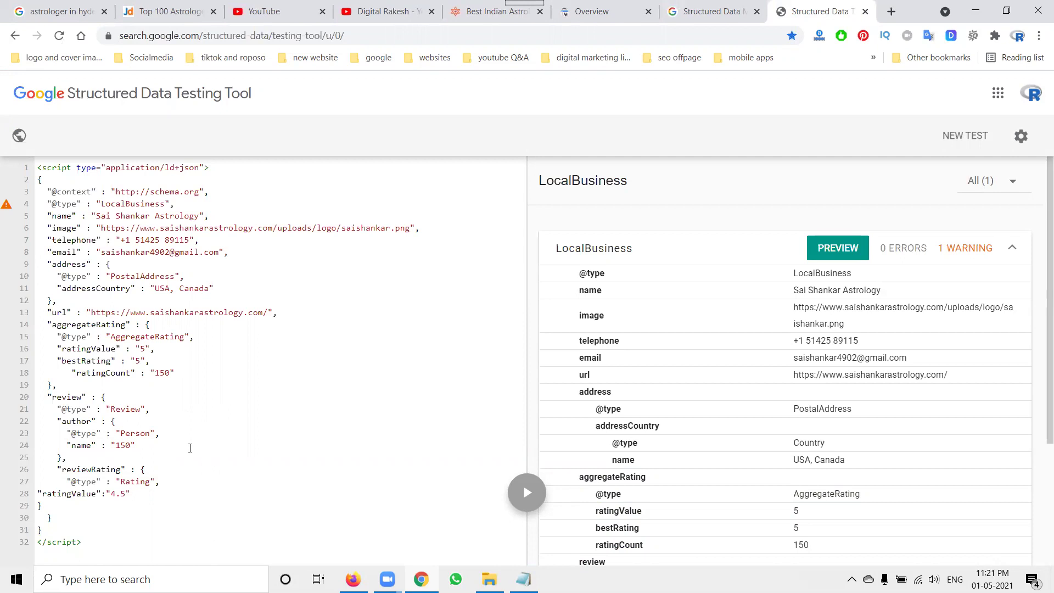
- Copy the entire JSON-LD script from the Structured Data Testing Tool, from the opening to the closing script tag
{"action": "left_click", "coordinate": [708, 12]}
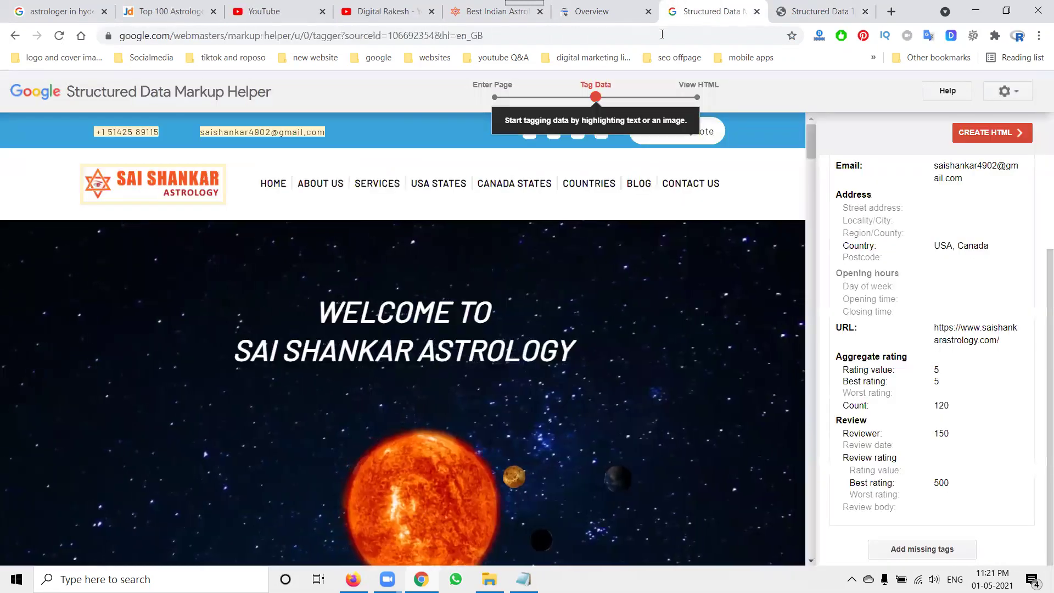
{"action": "left_click", "coordinate": [799, 15]}
{"action": "left_click", "coordinate": [197, 427]}
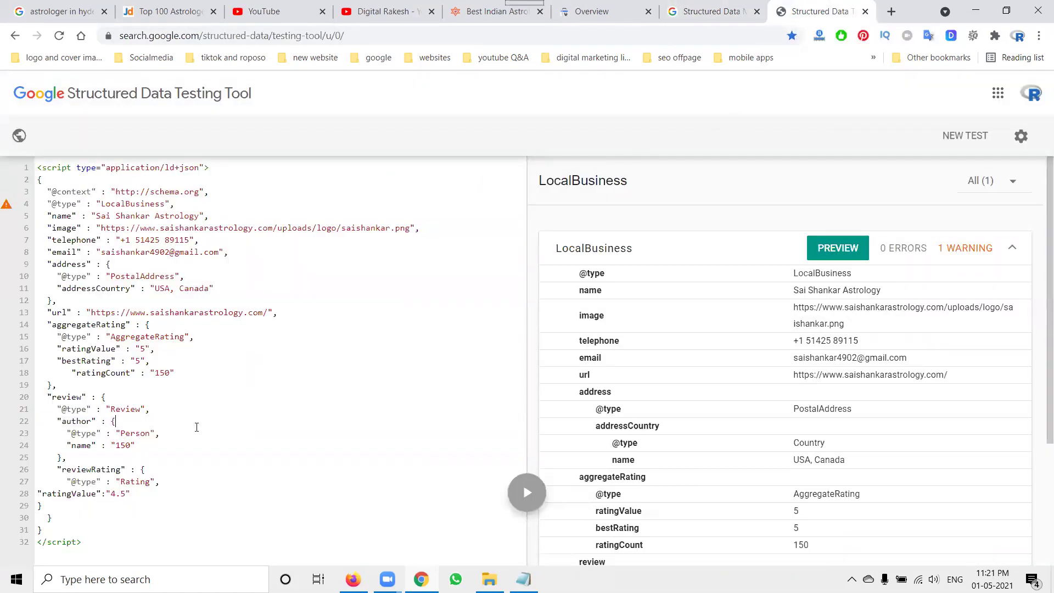
{"action": "left_click_drag", "start_coordinate": [38, 169], "coordinate": [93, 434]}
{"action": "left_click_drag", "start_coordinate": [100, 481], "coordinate": [101, 541]}
{"action": "left_click", "coordinate": [103, 541]}
{"action": "left_click_drag", "start_coordinate": [39, 170], "coordinate": [95, 543]}
{"action": "key", "text": "ctrl+c"}
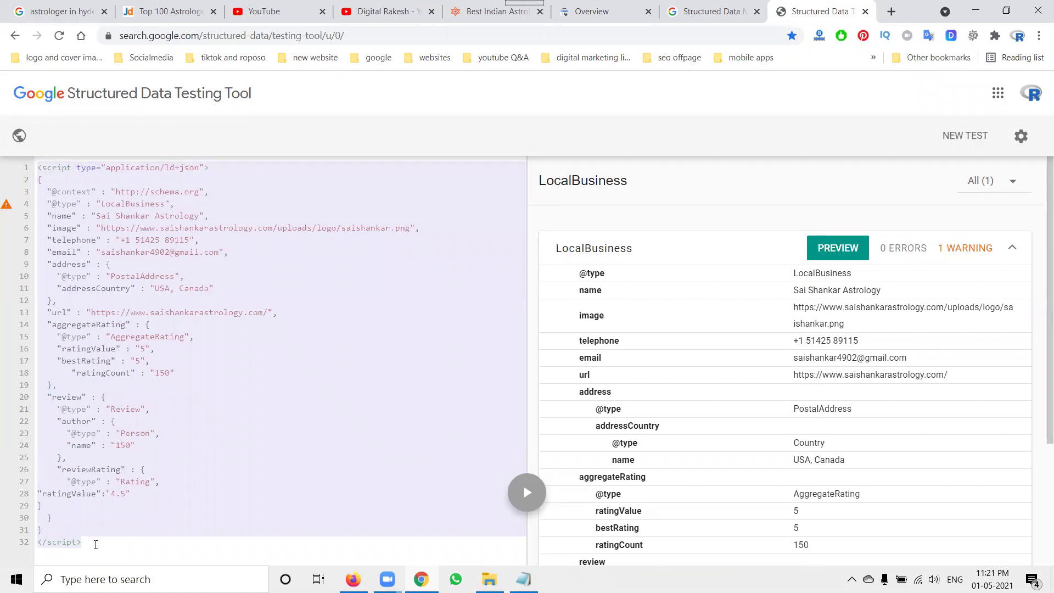
- Reset the testing tool, then paste the copied script into a new Notepad document and minimise it
{"action": "left_click", "coordinate": [115, 93]}
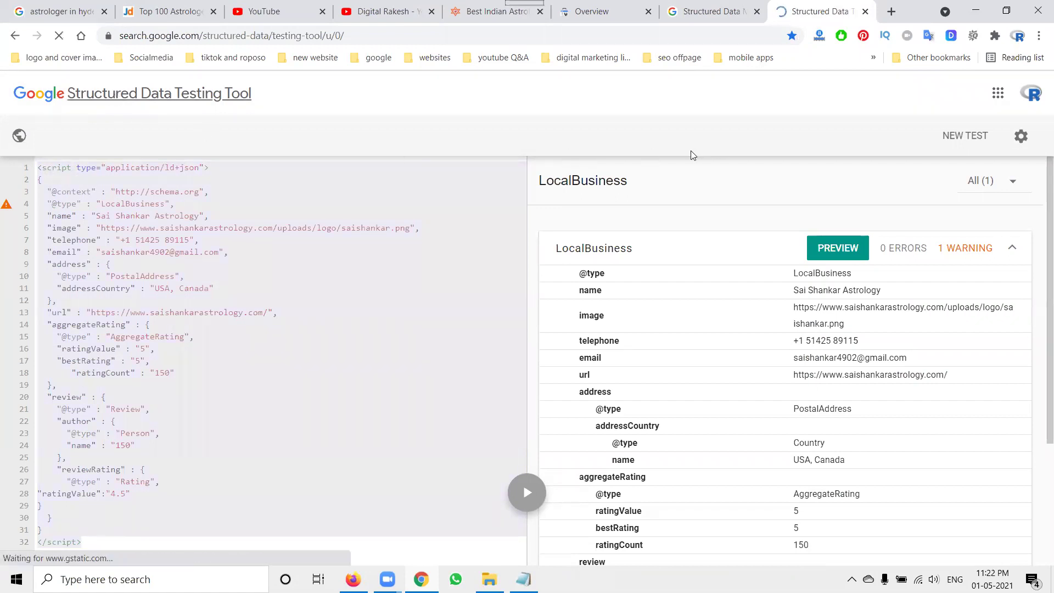
{"action": "key", "text": "super+r"}
{"action": "key", "text": "Down"}
{"action": "key", "text": "Return"}
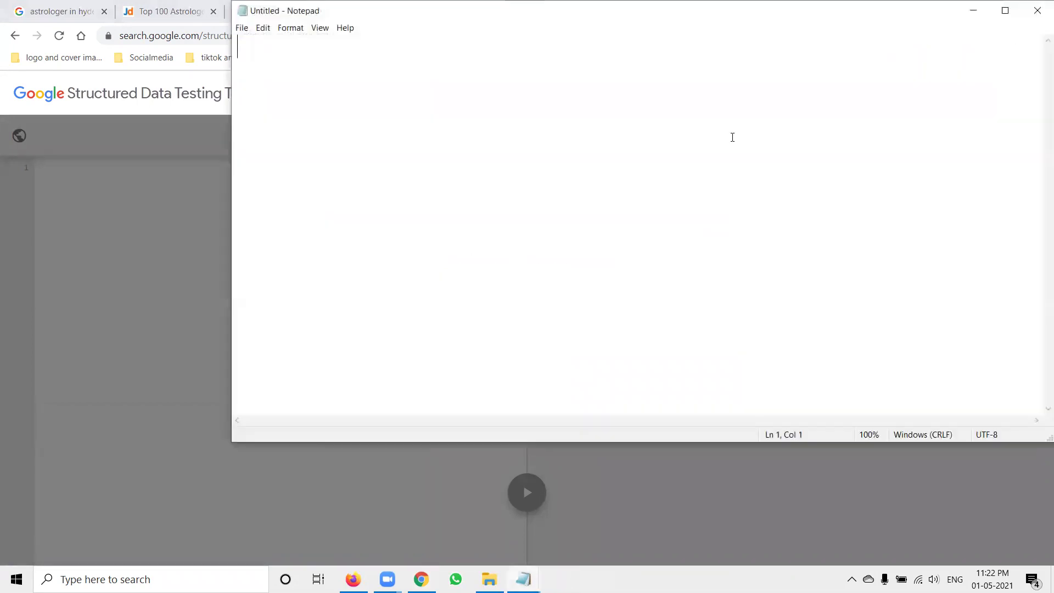
{"action": "key", "text": "ctrl+v"}
{"action": "key", "text": "ctrl+a"}
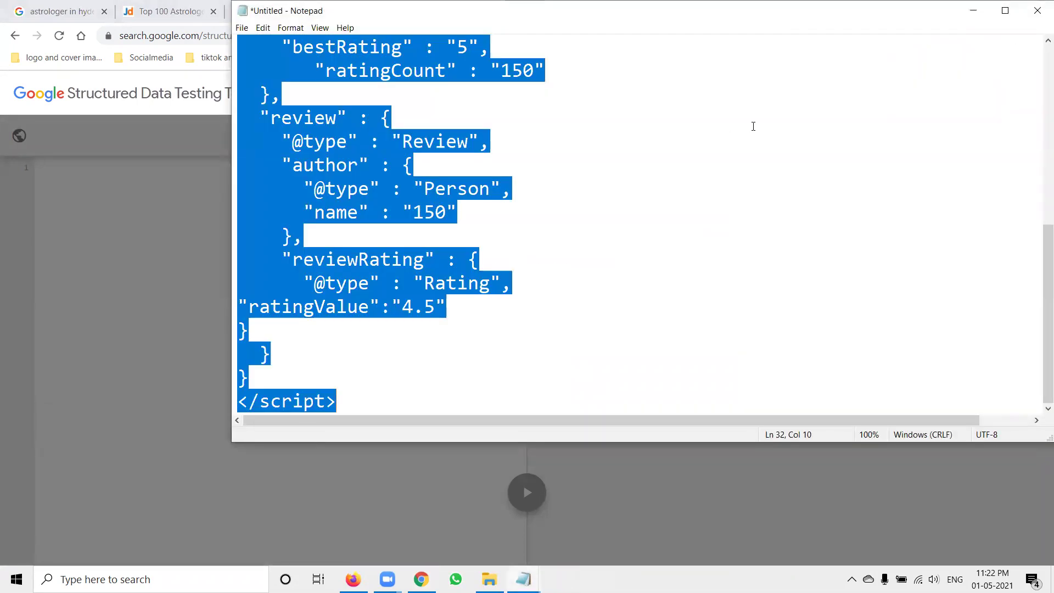
{"action": "left_click", "coordinate": [974, 12]}
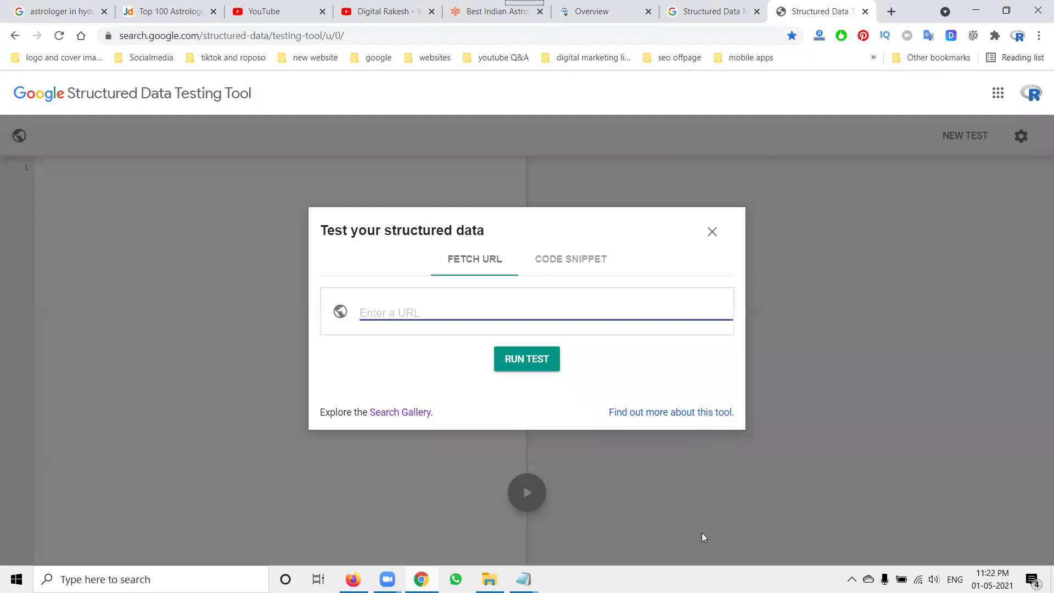
{"action": "left_click", "coordinate": [479, 6]}
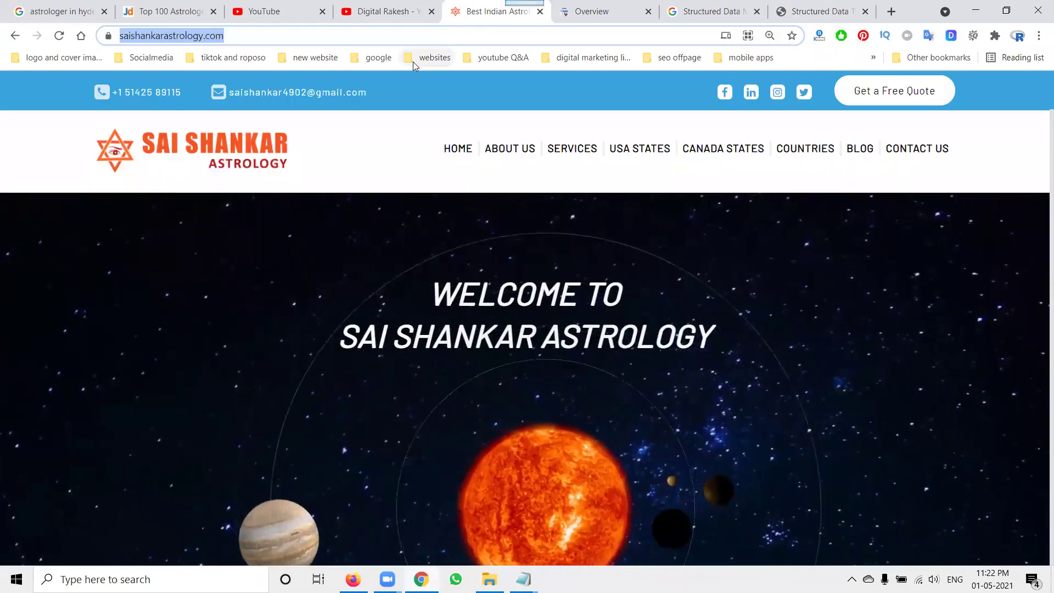
{"action": "left_click", "coordinate": [710, 11]}
{"action": "left_click", "coordinate": [804, 8]}
{"action": "type", "text": "https://www.saishankarastrology.com/"}
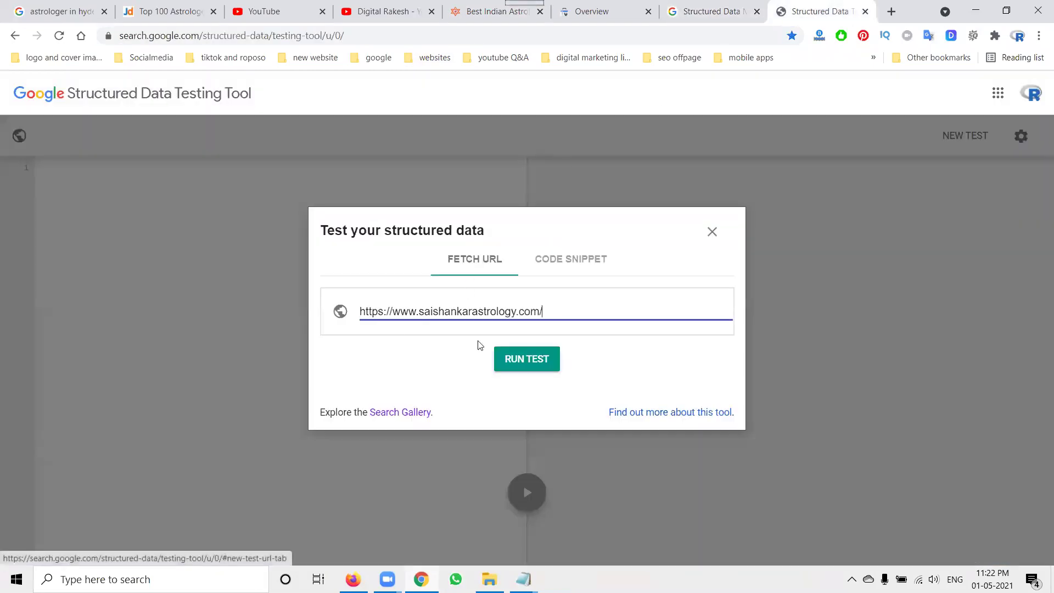
{"action": "left_click", "coordinate": [516, 358]}
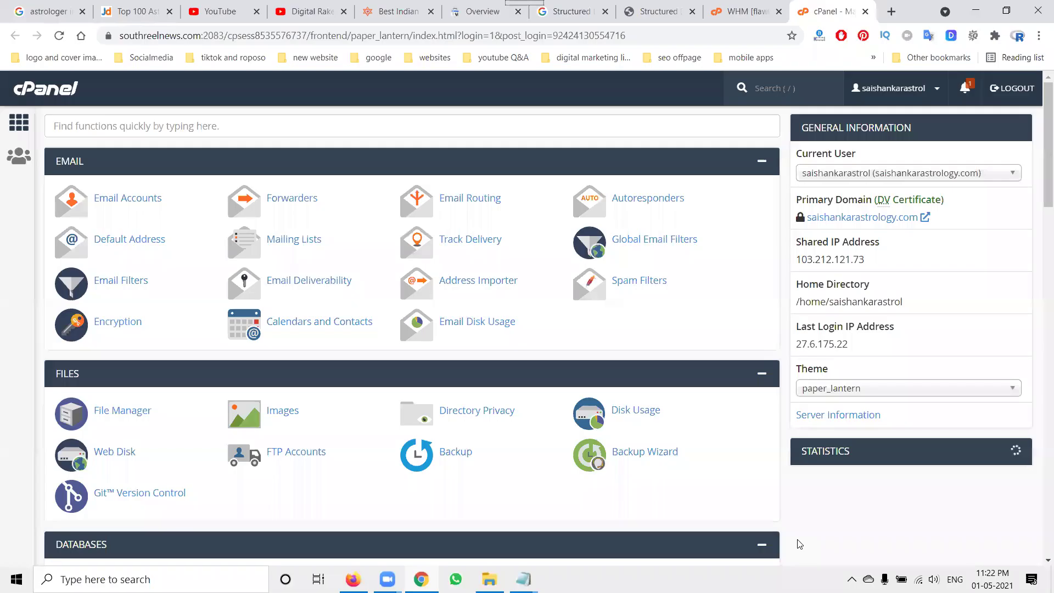
- In cPanel's File Manager, browse to the includes folder under public_html/application/views and open head.php for editing
{"action": "left_click", "coordinate": [124, 412]}
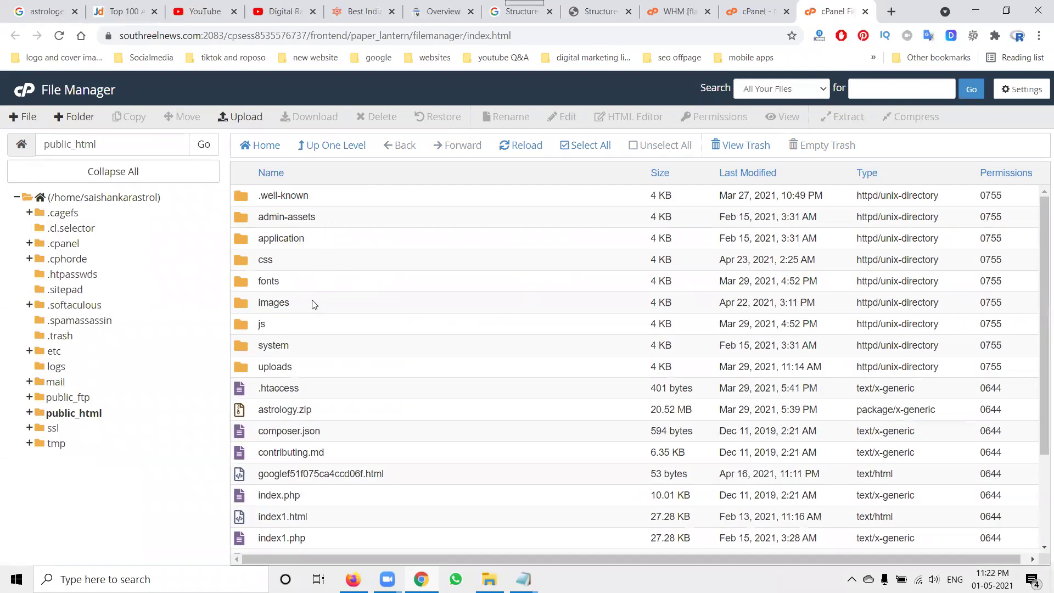
{"action": "double_click", "coordinate": [323, 242]}
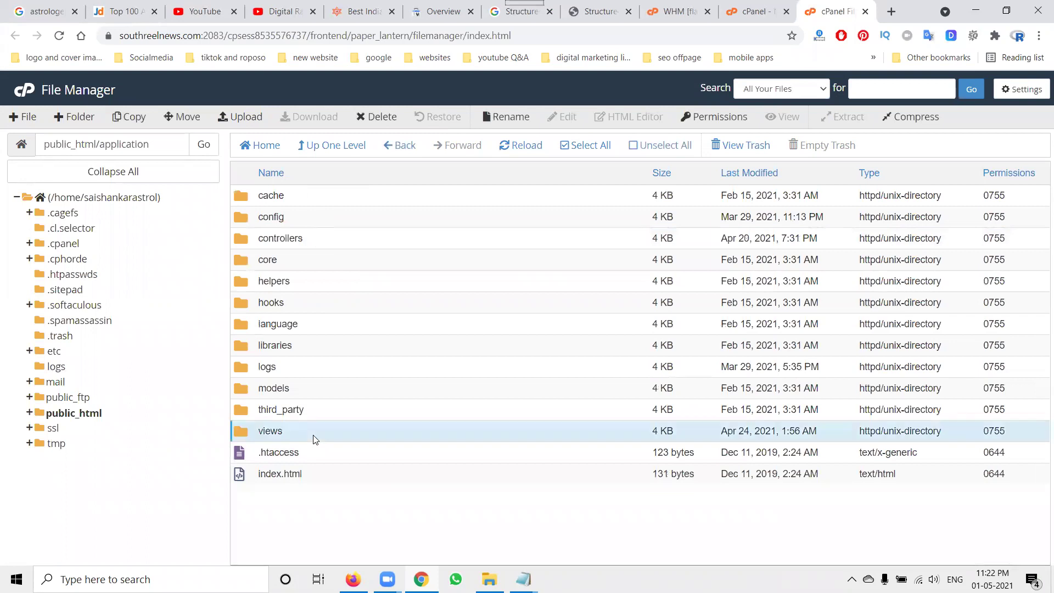
{"action": "double_click", "coordinate": [313, 435]}
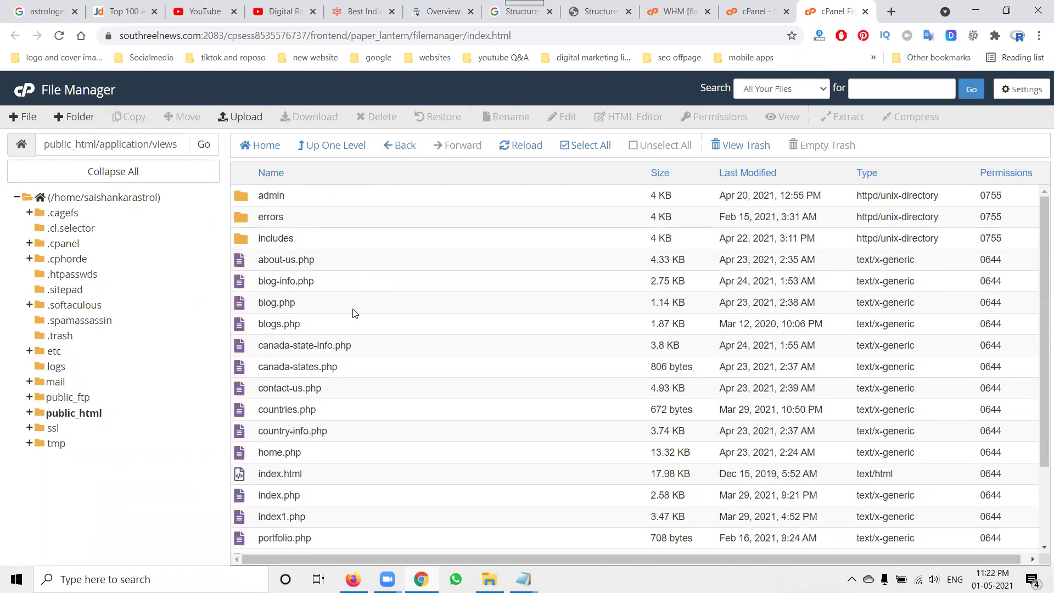
{"action": "scroll", "coordinate": [354, 313], "scroll_direction": "down", "scroll_amount": 1}
{"action": "scroll", "coordinate": [354, 312], "scroll_direction": "up", "scroll_amount": 2}
{"action": "left_click", "coordinate": [313, 240]}
{"action": "double_click", "coordinate": [315, 239]}
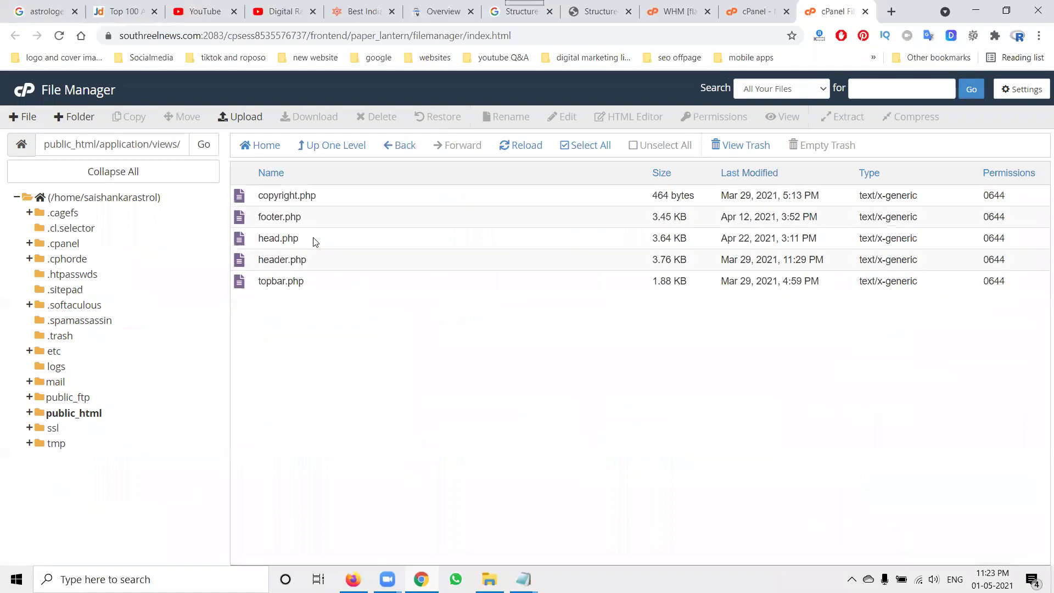
{"action": "right_click", "coordinate": [275, 238]}
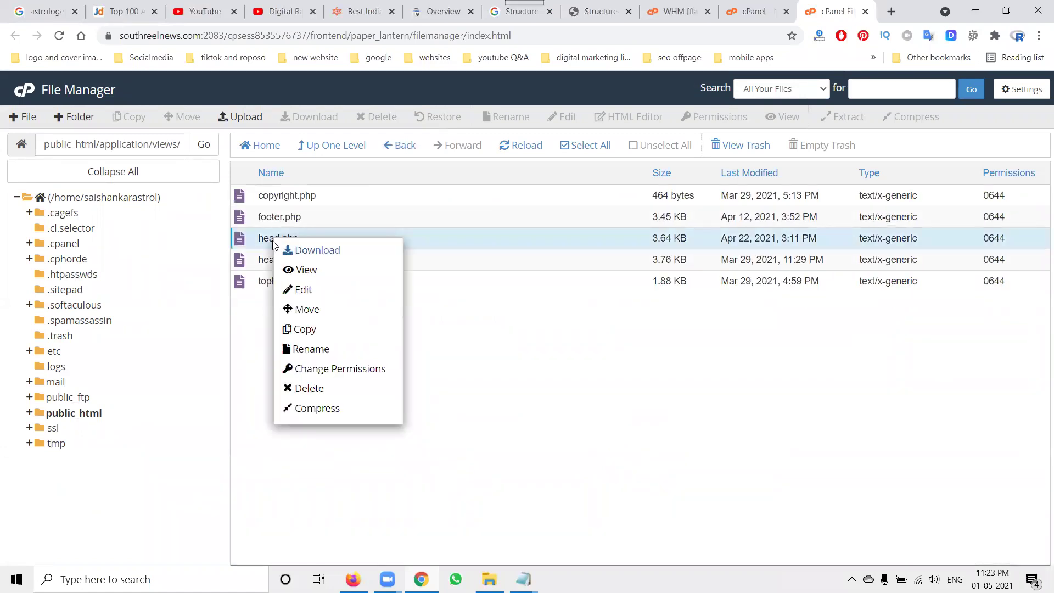
{"action": "left_click", "coordinate": [303, 287]}
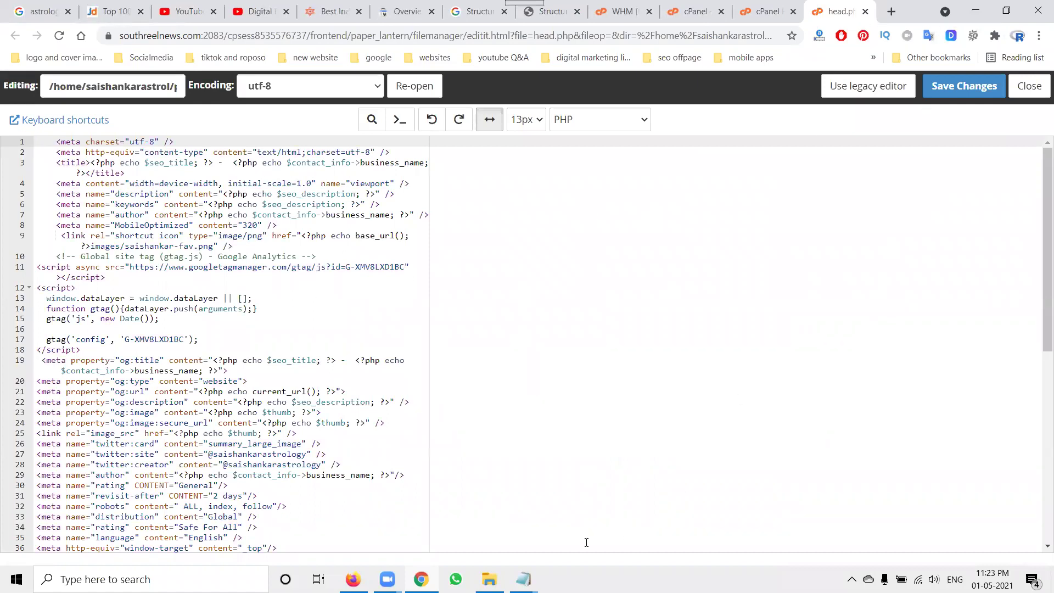
- Paste the copied JSON-LD script on a new line after the responsive2.css stylesheet link in head.php and save the file
{"action": "left_click", "coordinate": [606, 517]}
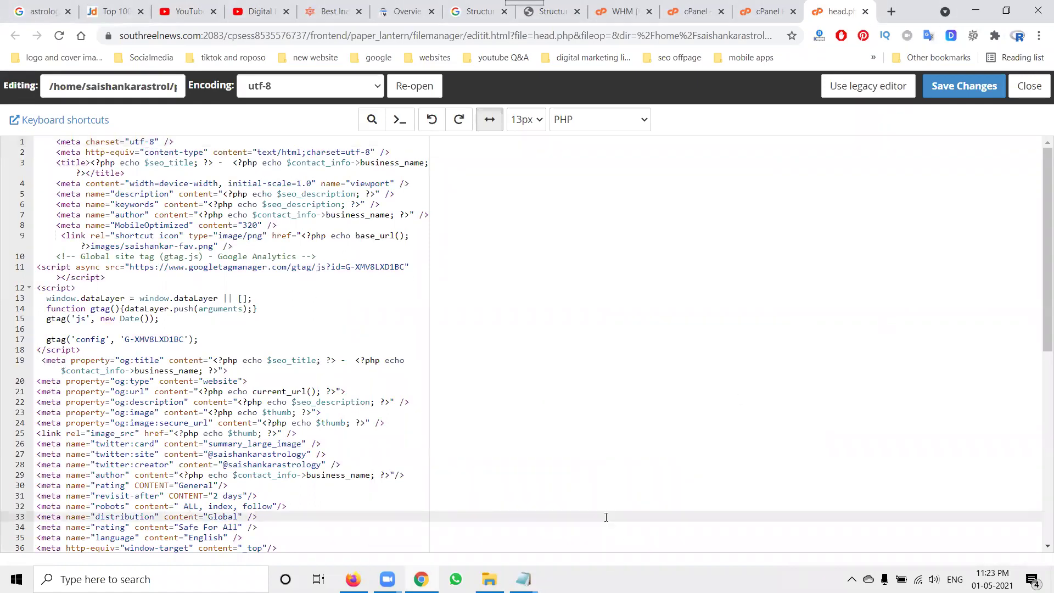
{"action": "mouse_move", "coordinate": [524, 579]}
{"action": "left_click", "coordinate": [586, 520]}
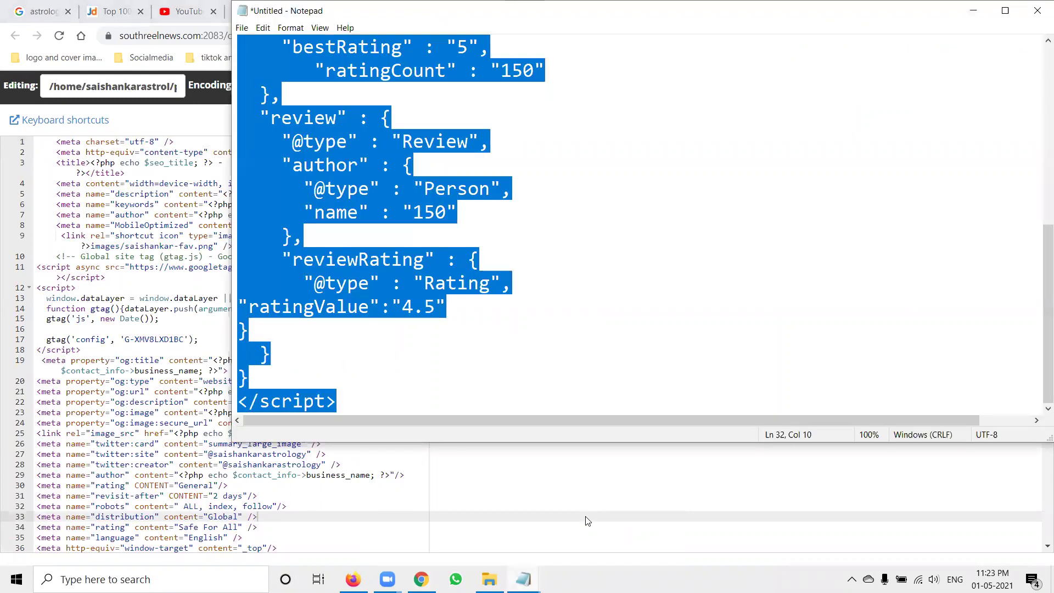
{"action": "left_click", "coordinate": [973, 10]}
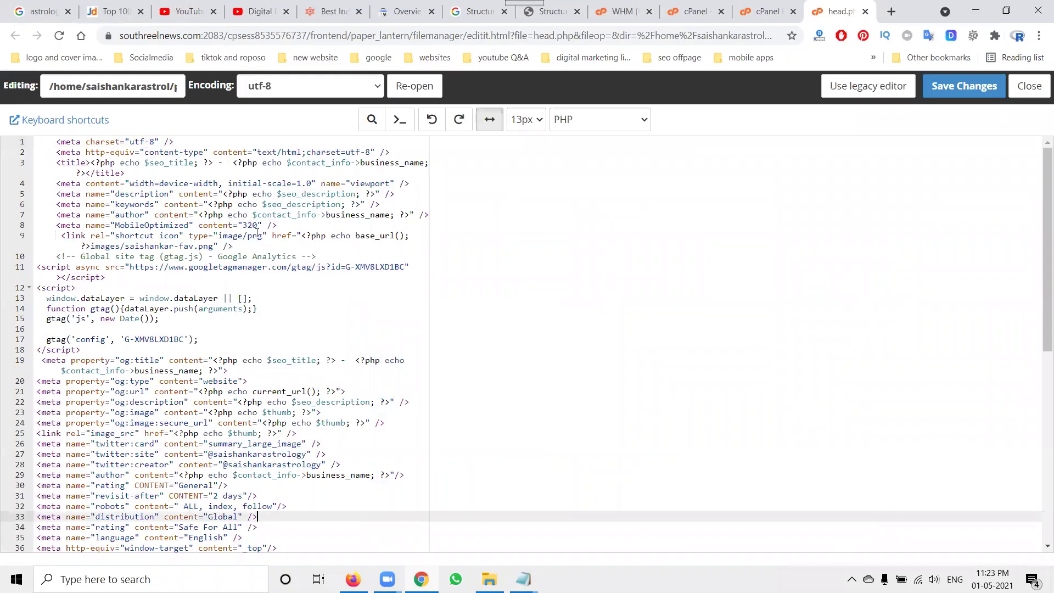
{"action": "scroll", "coordinate": [258, 233], "scroll_direction": "down", "scroll_amount": 7}
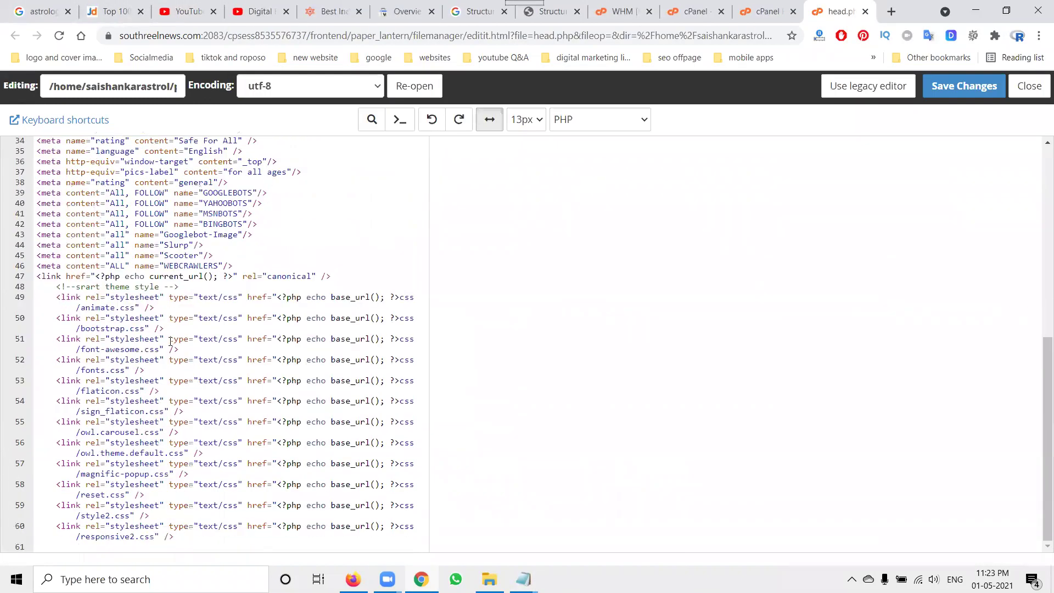
{"action": "left_click", "coordinate": [181, 538]}
{"action": "key", "text": "Return"}
{"action": "key", "text": "Return"}
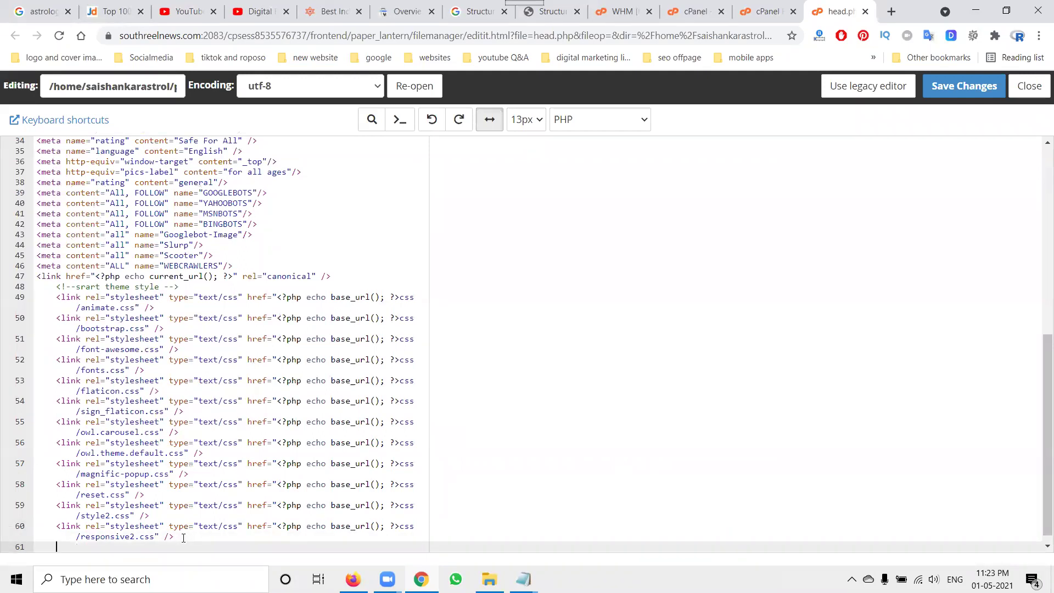
{"action": "key", "text": "ctrl+v"}
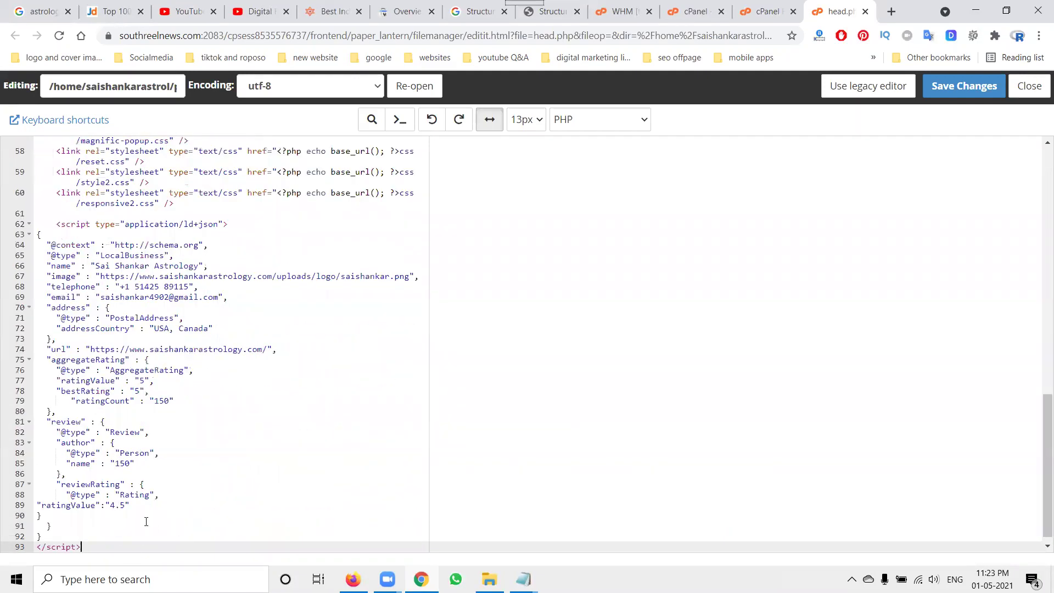
{"action": "left_click", "coordinate": [965, 86]}
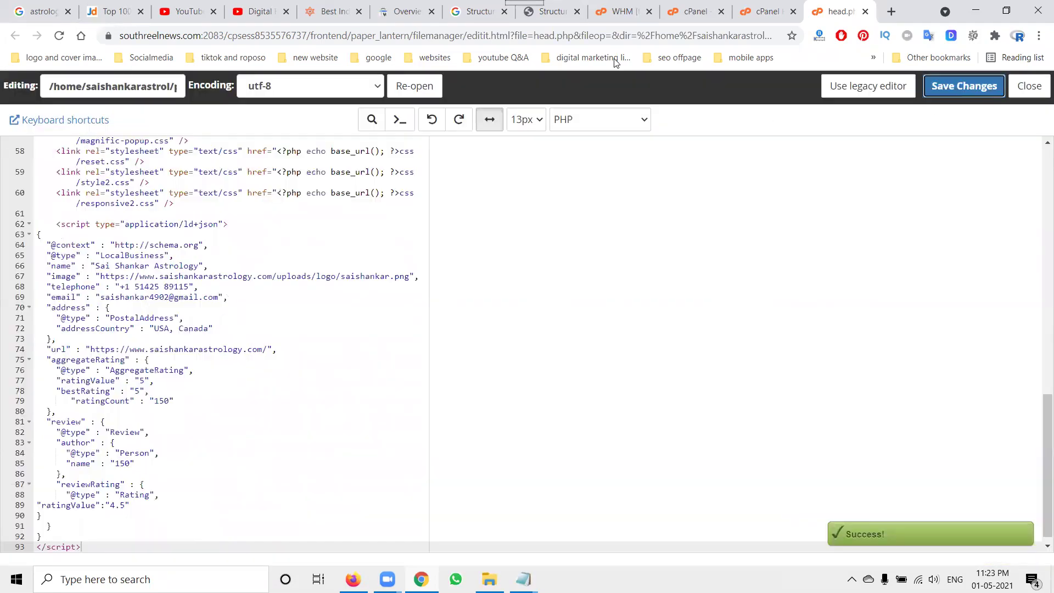
{"action": "left_click", "coordinate": [552, 12]}
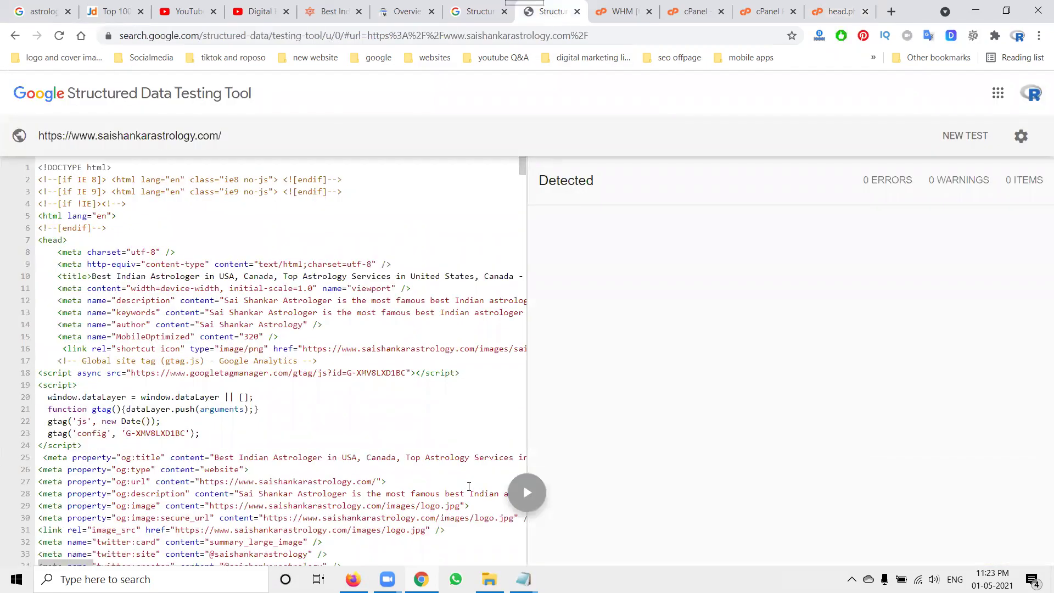
{"action": "left_click", "coordinate": [488, 11]}
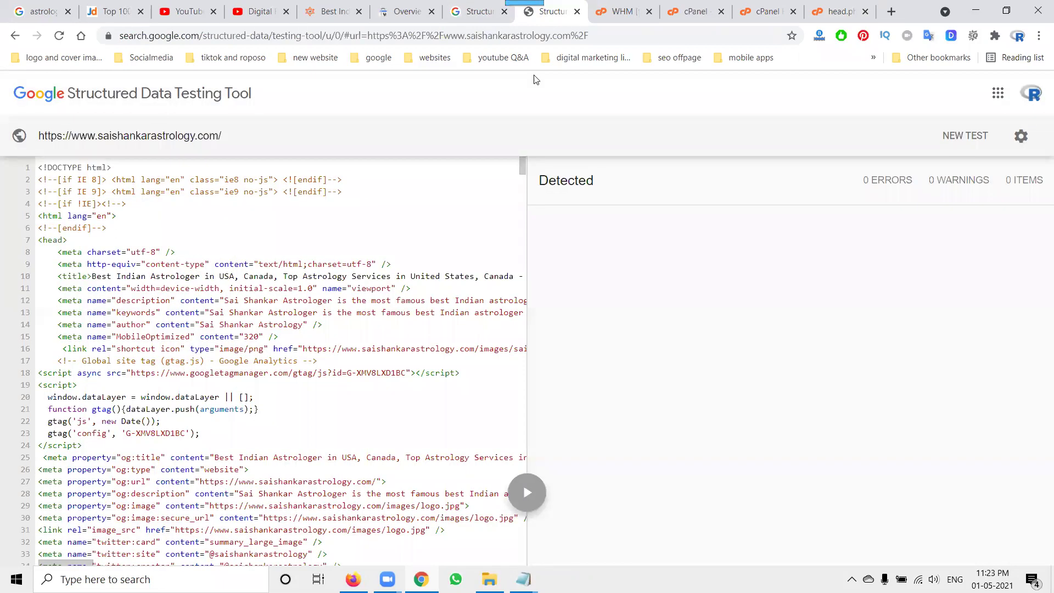
{"action": "left_click", "coordinate": [552, 11]}
{"action": "left_click", "coordinate": [968, 137]}
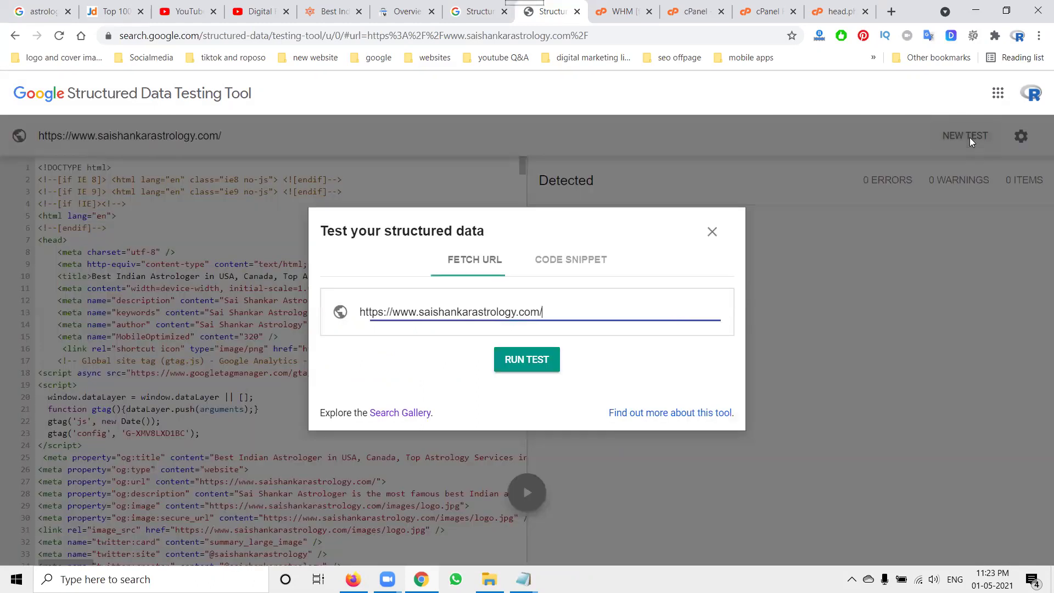
{"action": "left_click", "coordinate": [521, 354]}
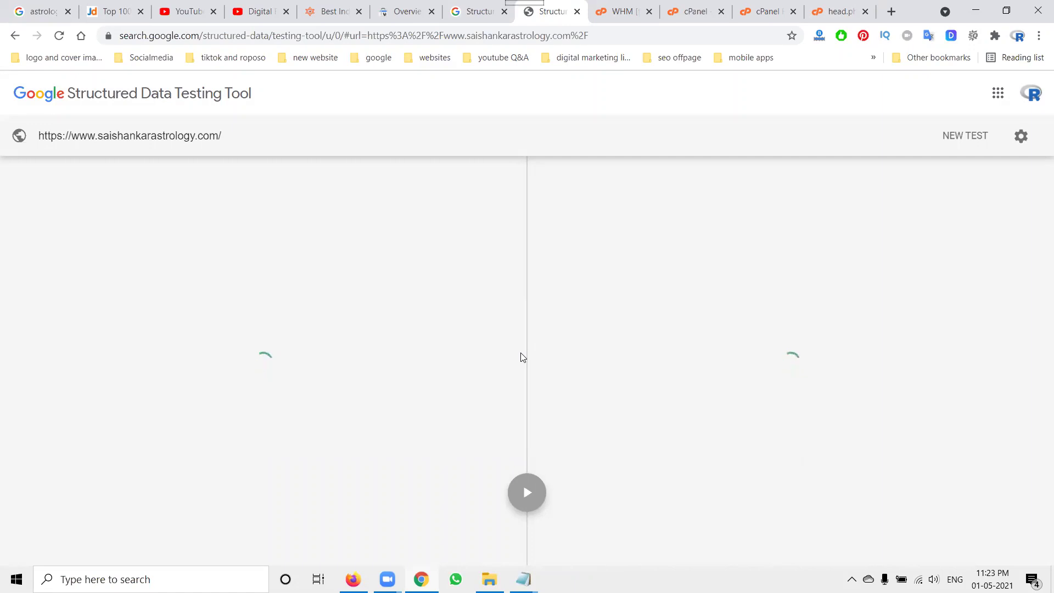
- Review the detected LocalBusiness data in the test results and open its Google Search preview
{"action": "scroll", "coordinate": [730, 341], "scroll_direction": "down", "scroll_amount": 2}
{"action": "scroll", "coordinate": [730, 341], "scroll_direction": "up", "scroll_amount": 3}
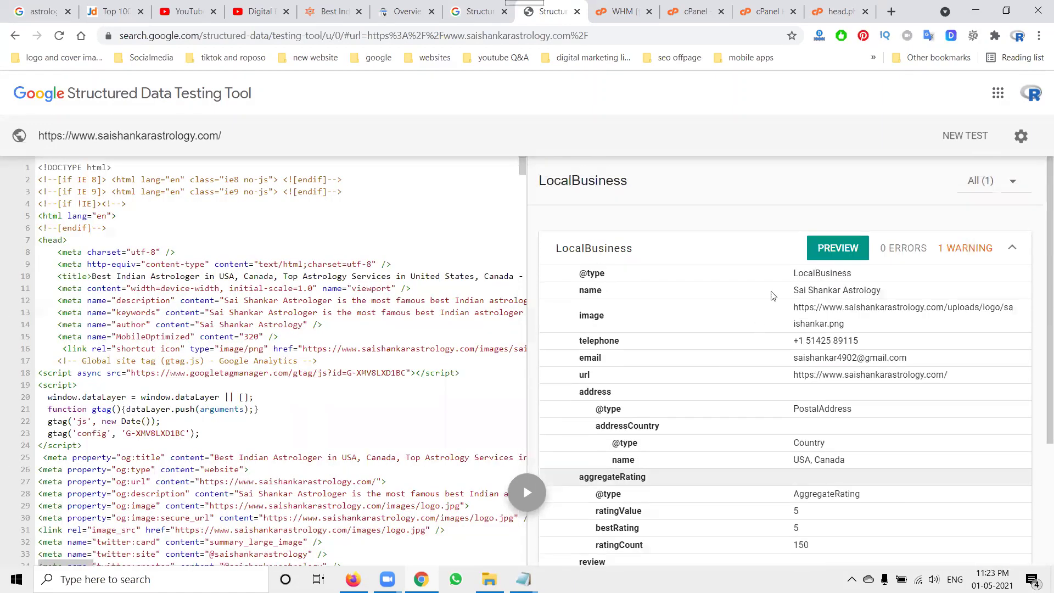
{"action": "left_click", "coordinate": [844, 259]}
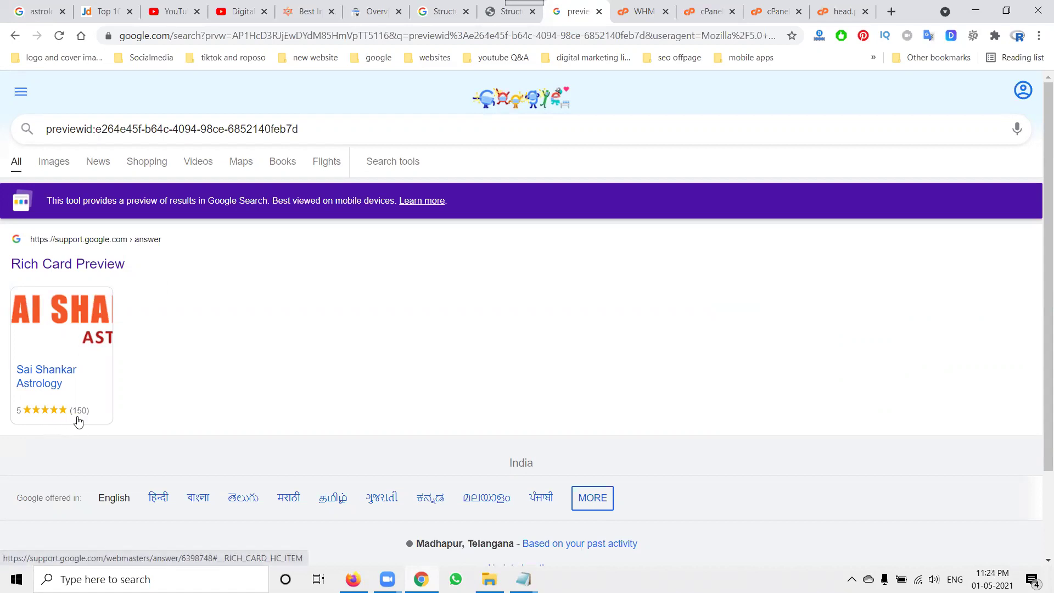
- Return to head.php, check the JSON-LD block at the end of the file and save it again
{"action": "left_click", "coordinate": [838, 12]}
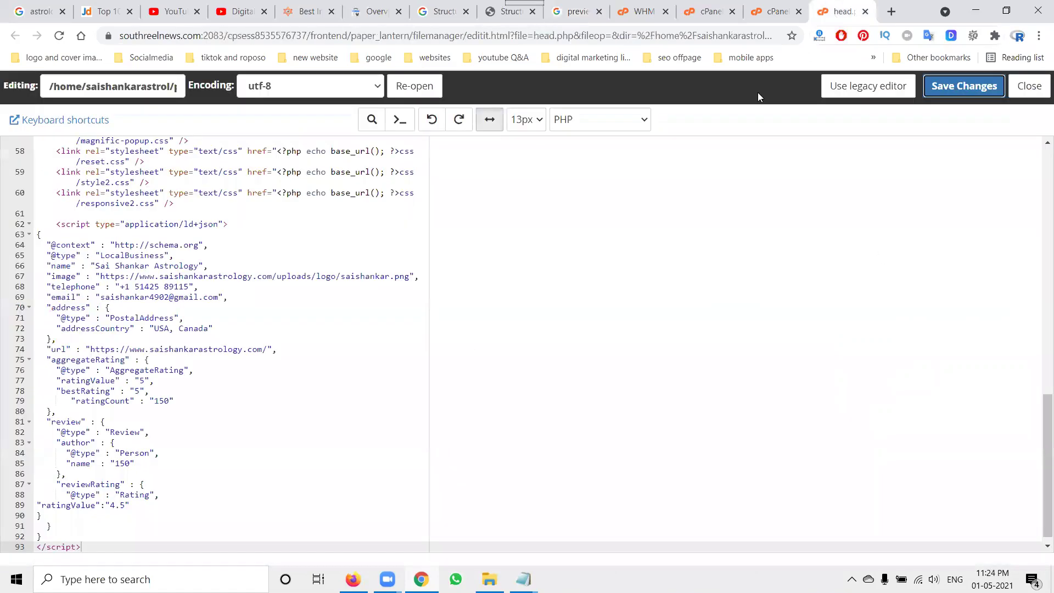
{"action": "scroll", "coordinate": [148, 422], "scroll_direction": "down", "scroll_amount": 1}
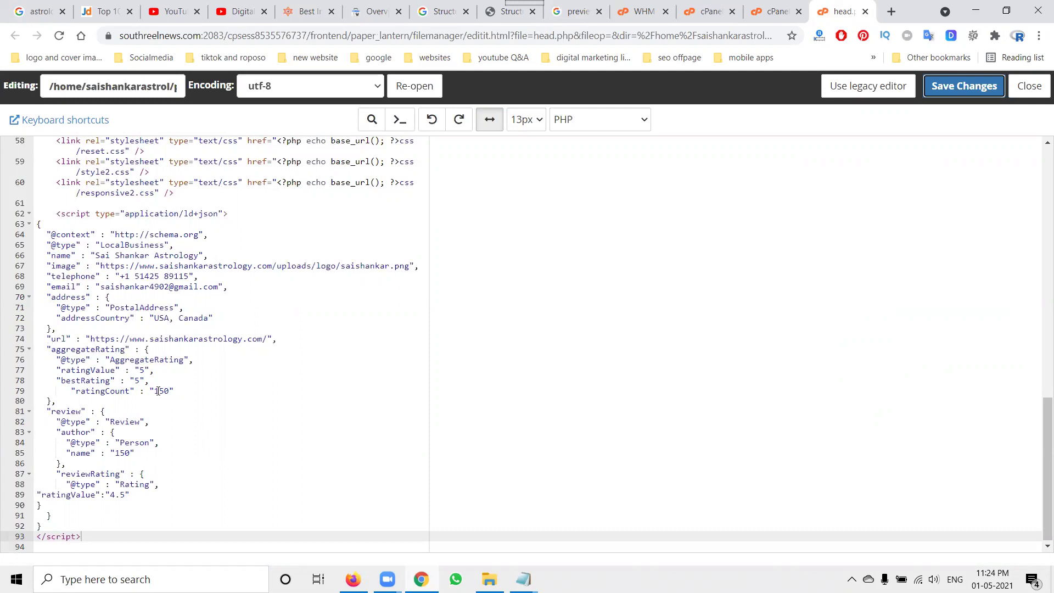
{"action": "left_click", "coordinate": [946, 86]}
- In Google Search Console, open Web Tools and view its list of Testing Tools
{"action": "left_click", "coordinate": [375, 12]}
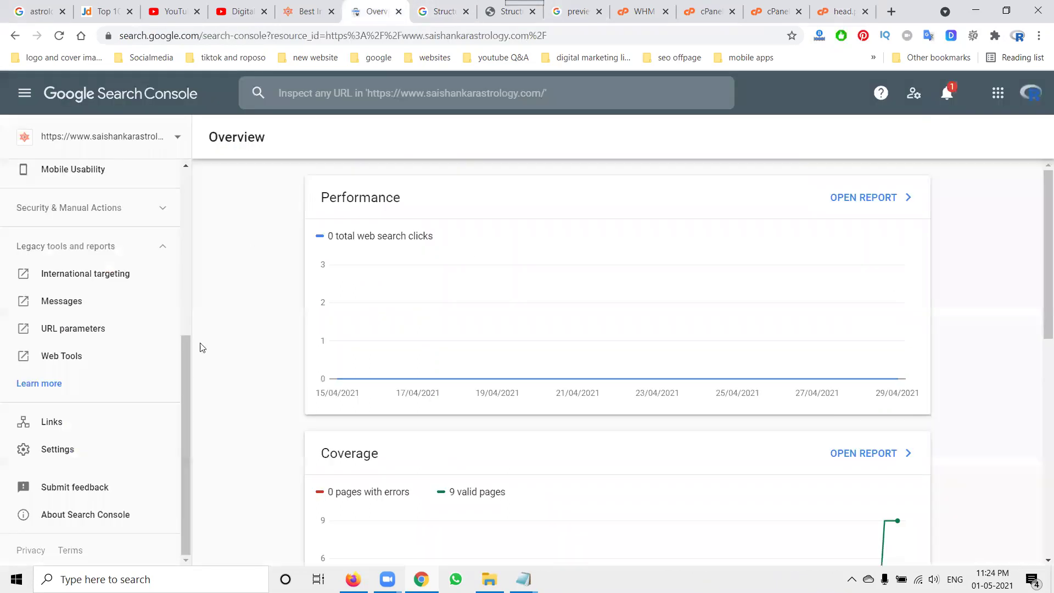
{"action": "left_click", "coordinate": [90, 362]}
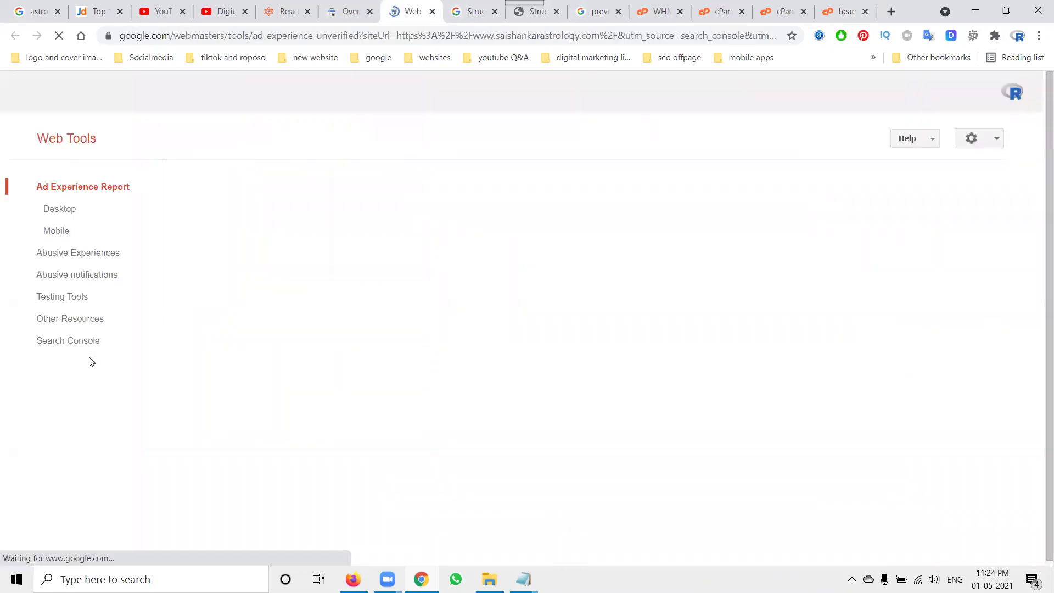
{"action": "left_click", "coordinate": [84, 298]}
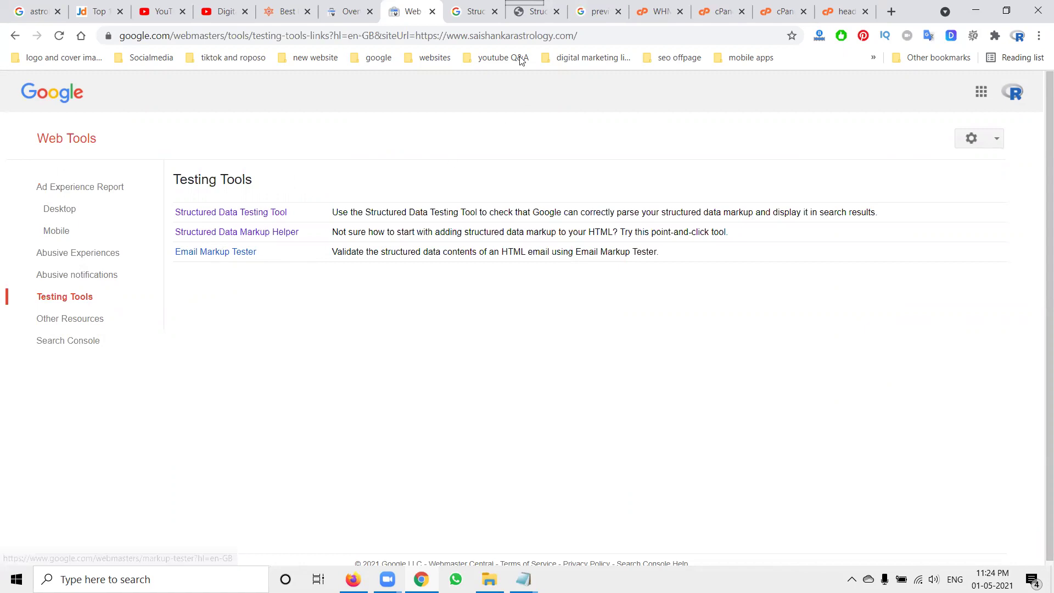
- Revisit the tagged website page in the Structured Data Markup Helper and switch to the YouTube channel's video list
{"action": "left_click", "coordinate": [475, 11]}
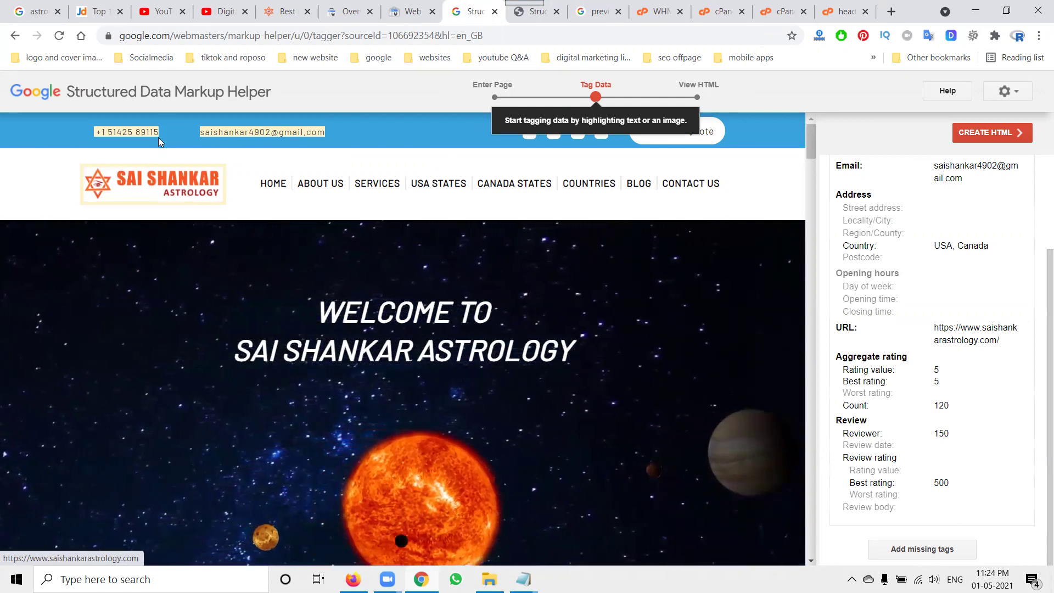
{"action": "left_click", "coordinate": [210, 12]}
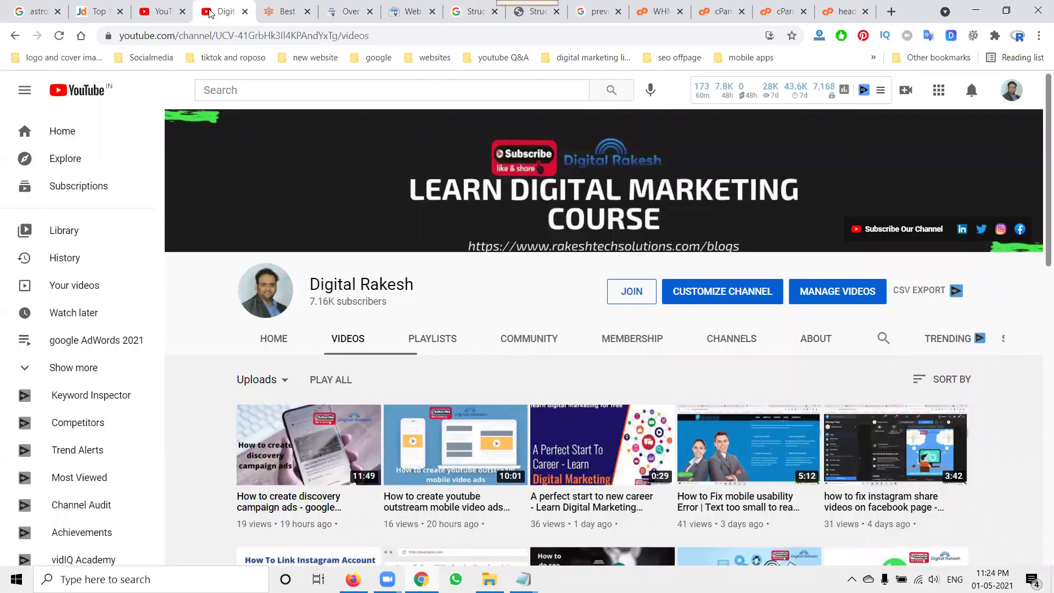